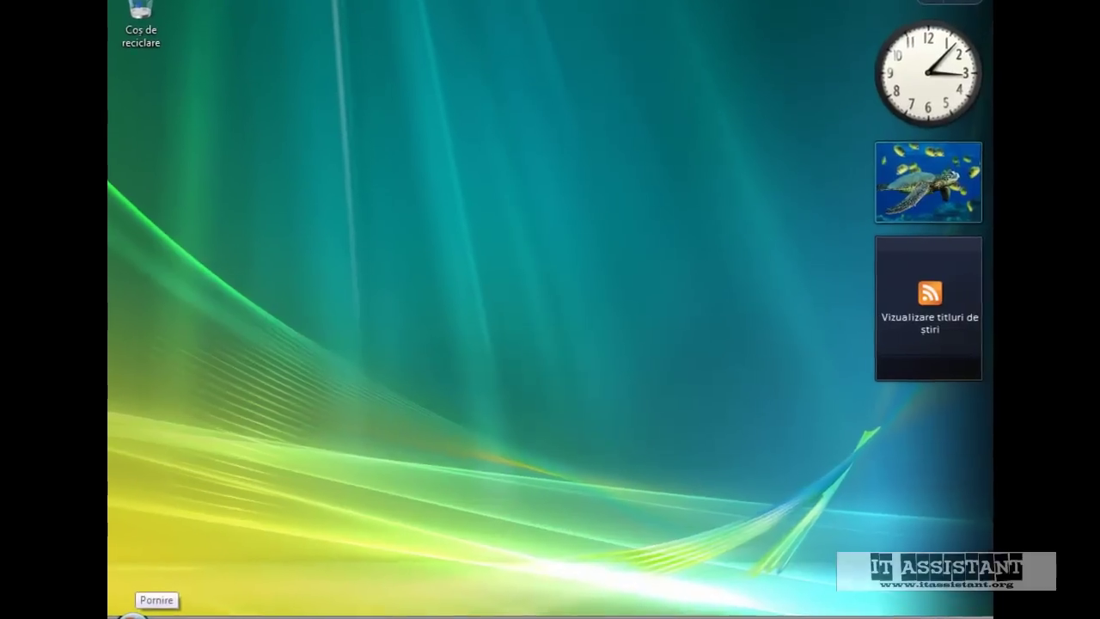
Turn off User Account Control under Control Panel > User Accounts and restart now
key(super)
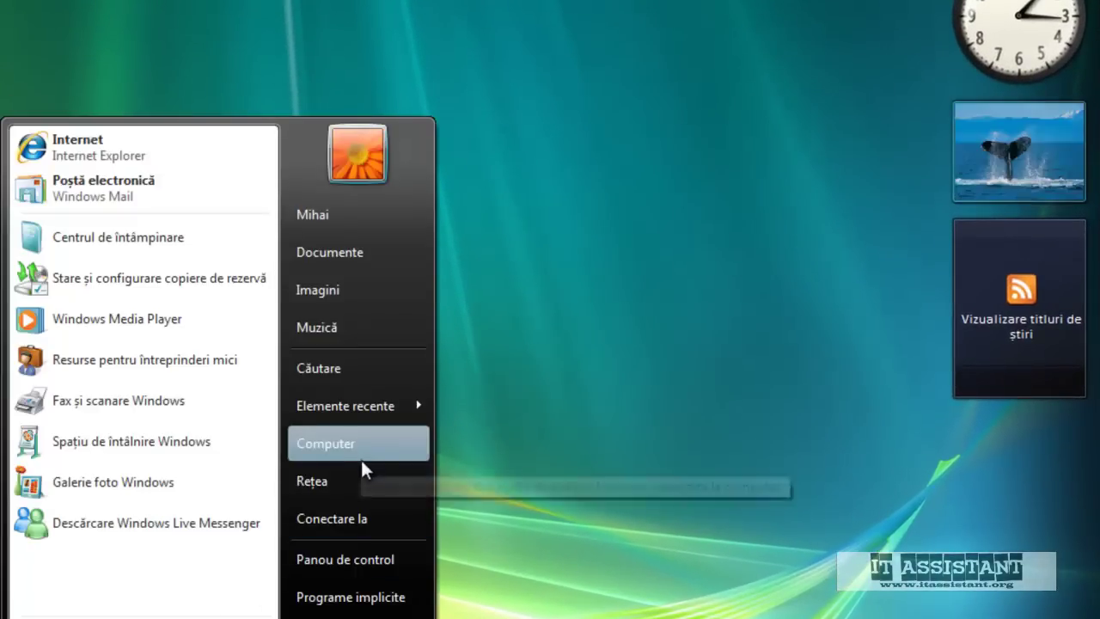
click(352, 564)
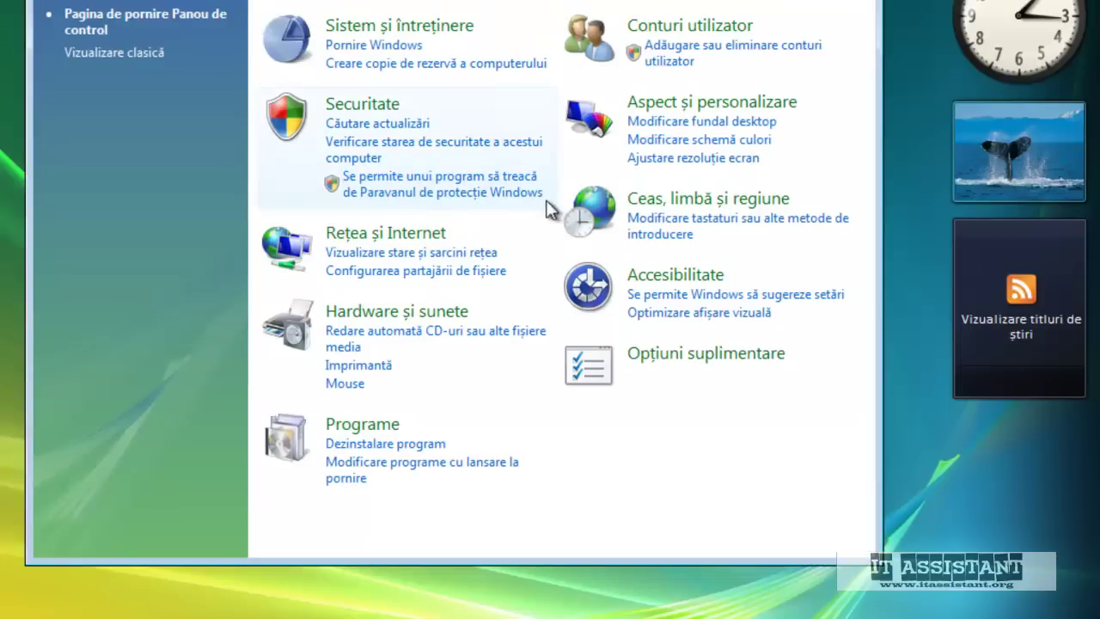
click(681, 28)
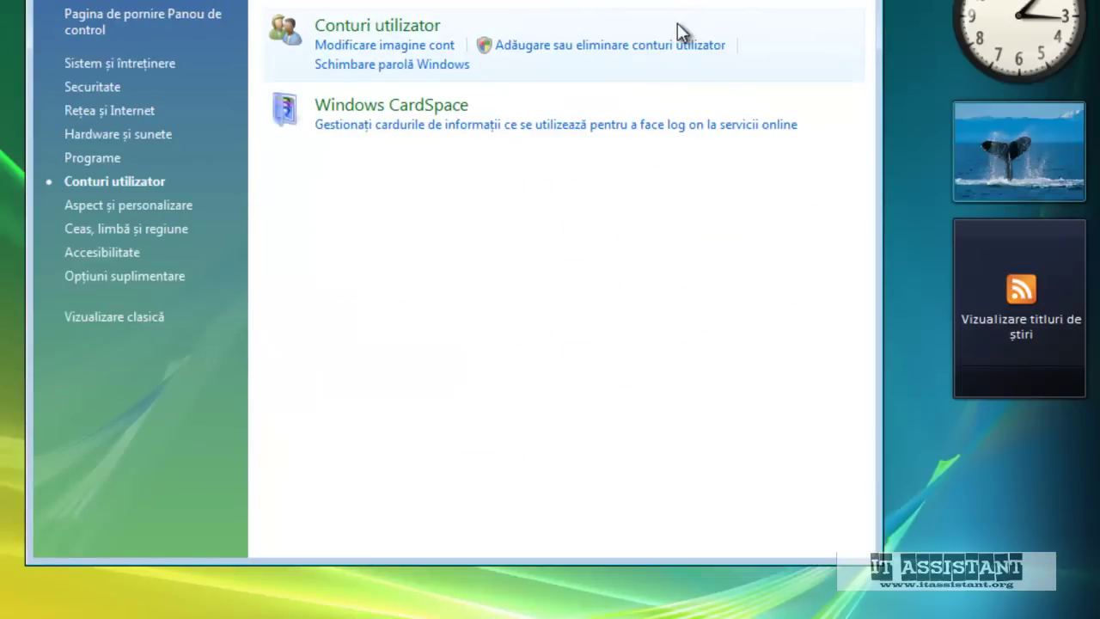
click(412, 27)
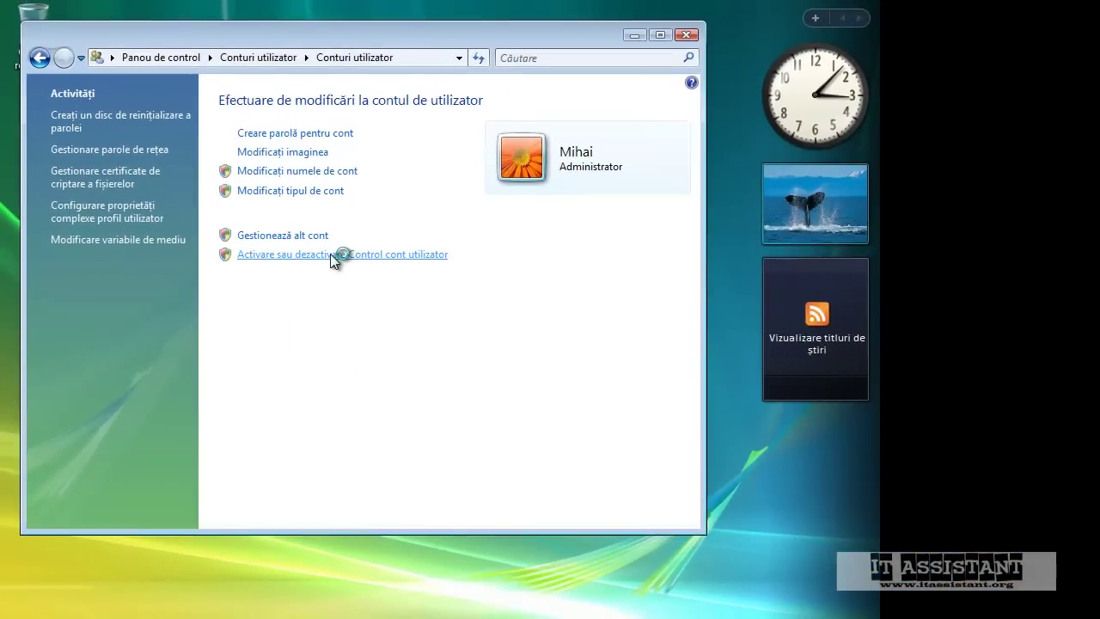
click(412, 214)
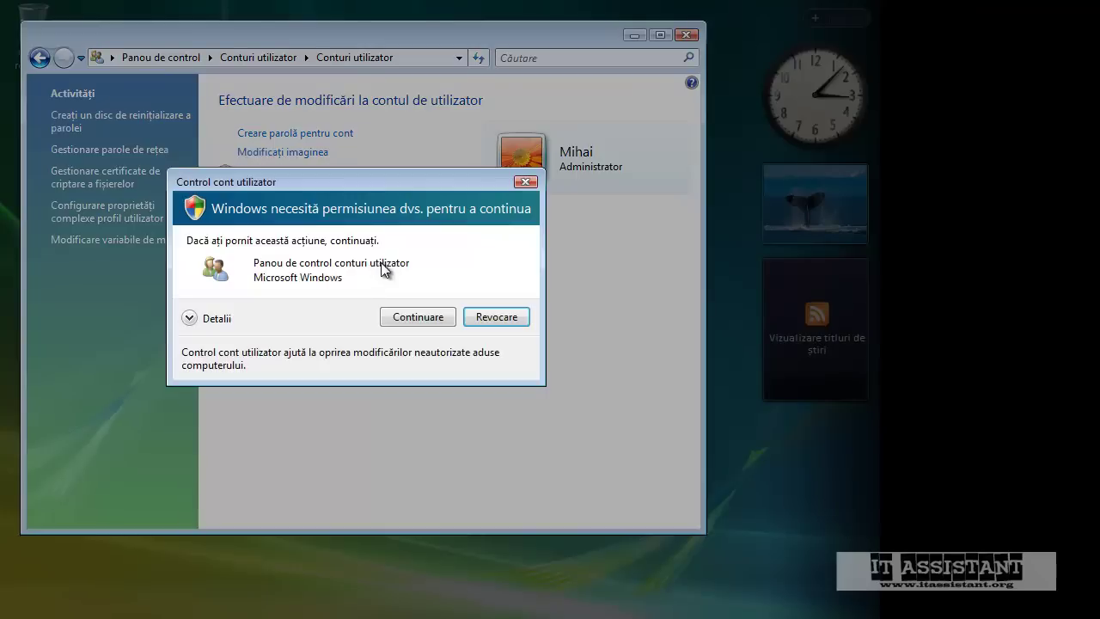
click(404, 315)
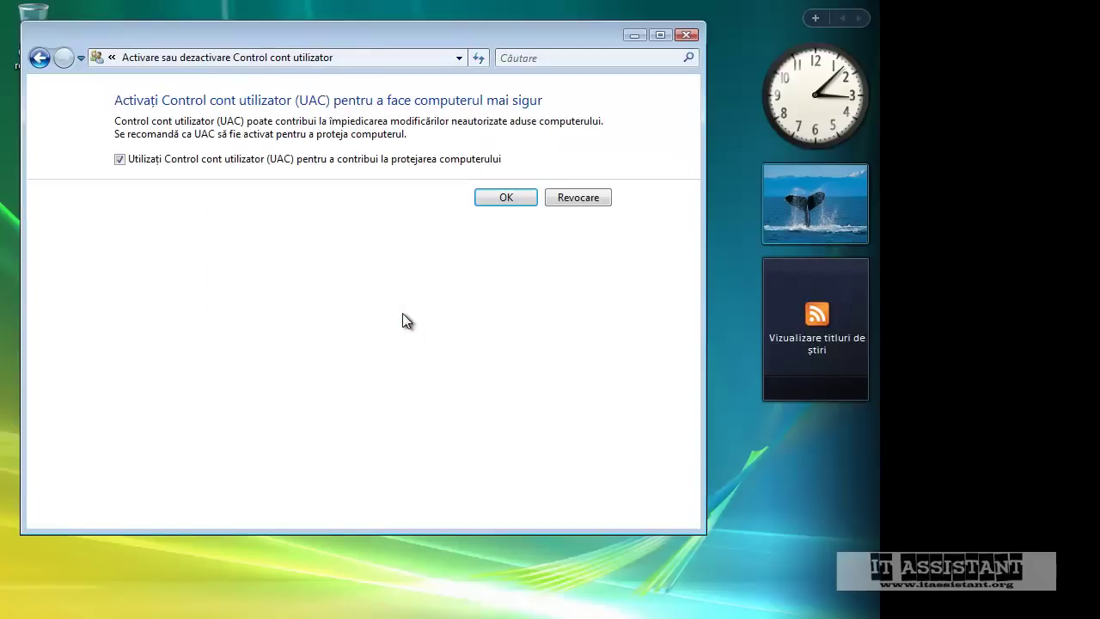
click(126, 160)
click(519, 205)
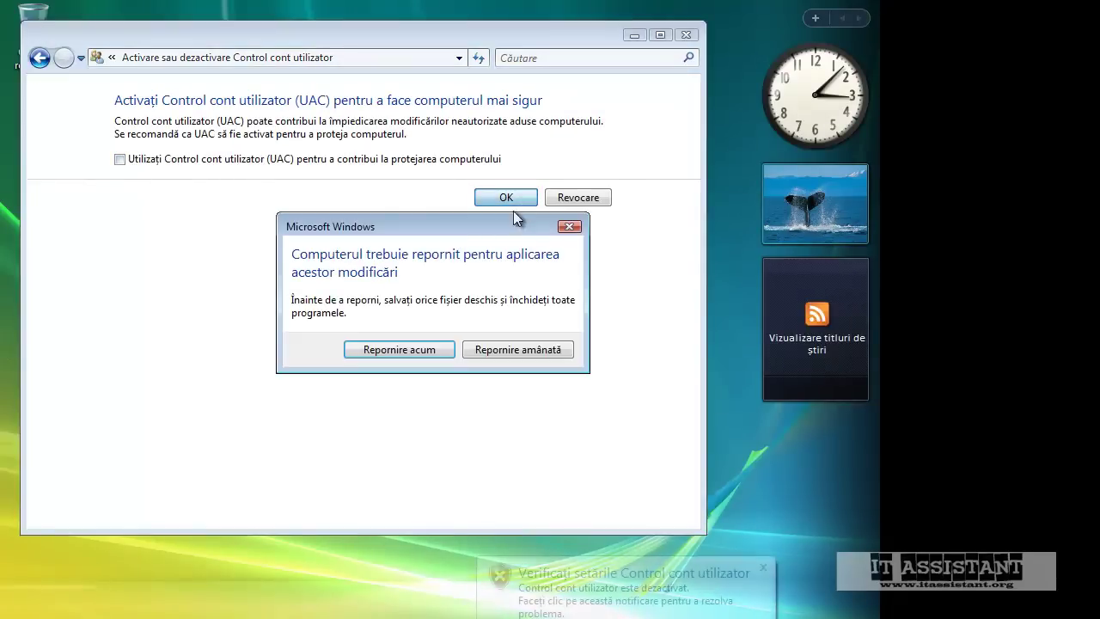
click(434, 348)
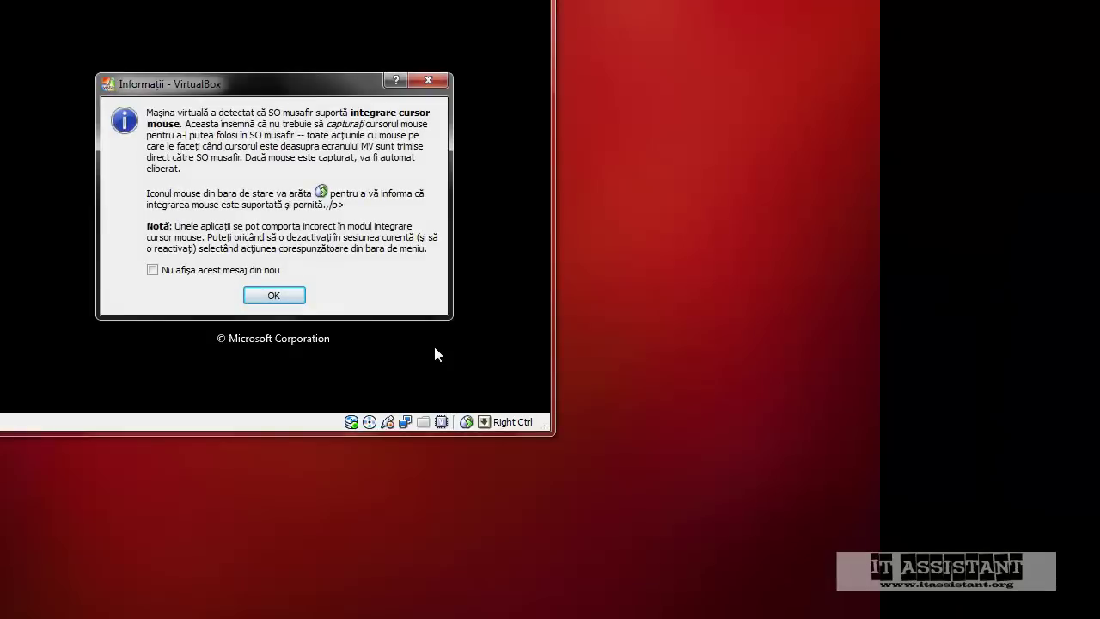
Dismiss the VirtualBox mouse-integration notice while Vista restarts
key(Return)
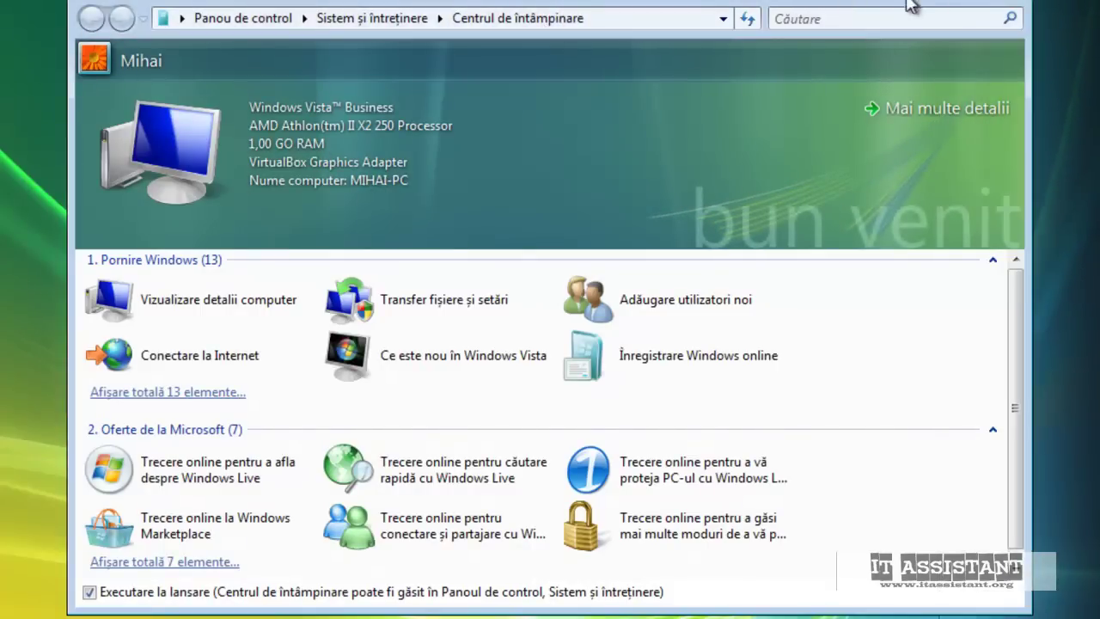
Close the Welcome Center and set the Classic Start menu in taskbar properties
click(1011, 7)
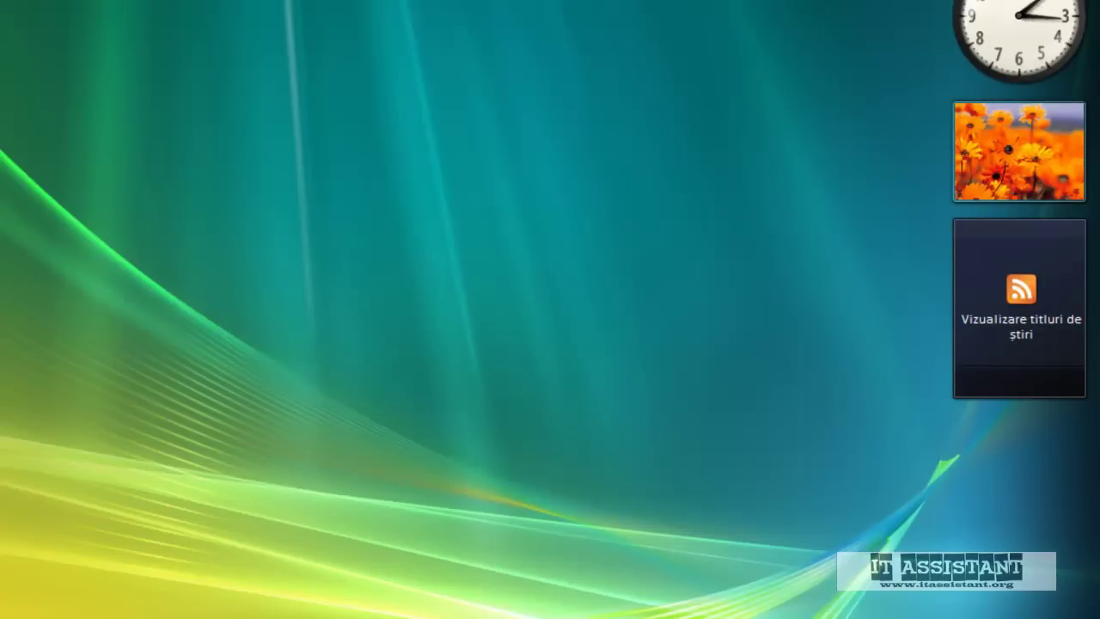
key(super)
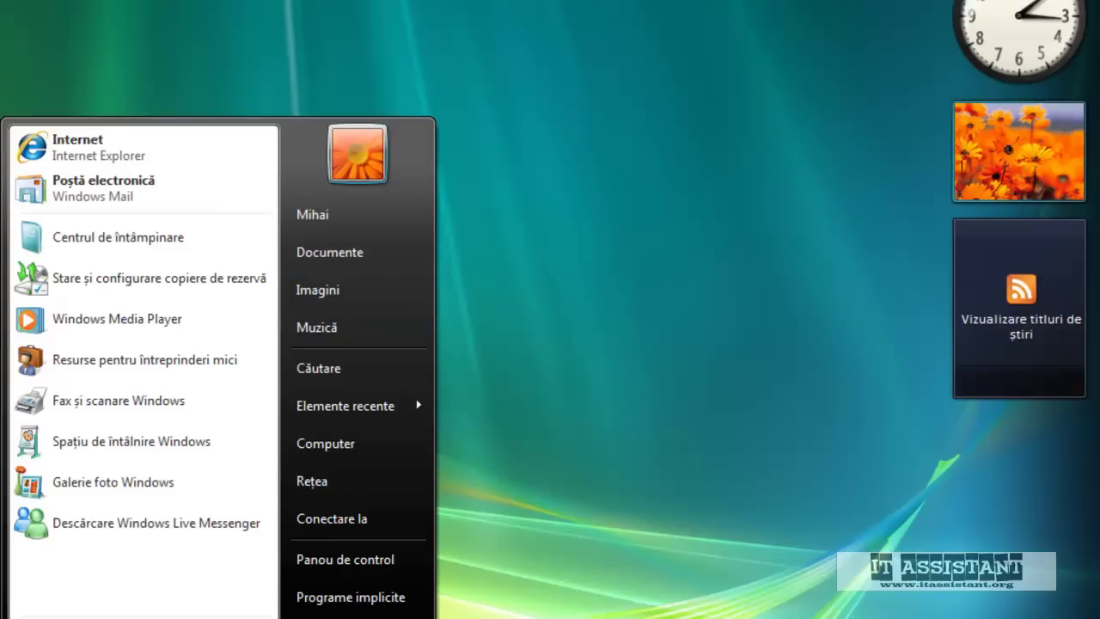
key(Escape)
right_click(184, 618)
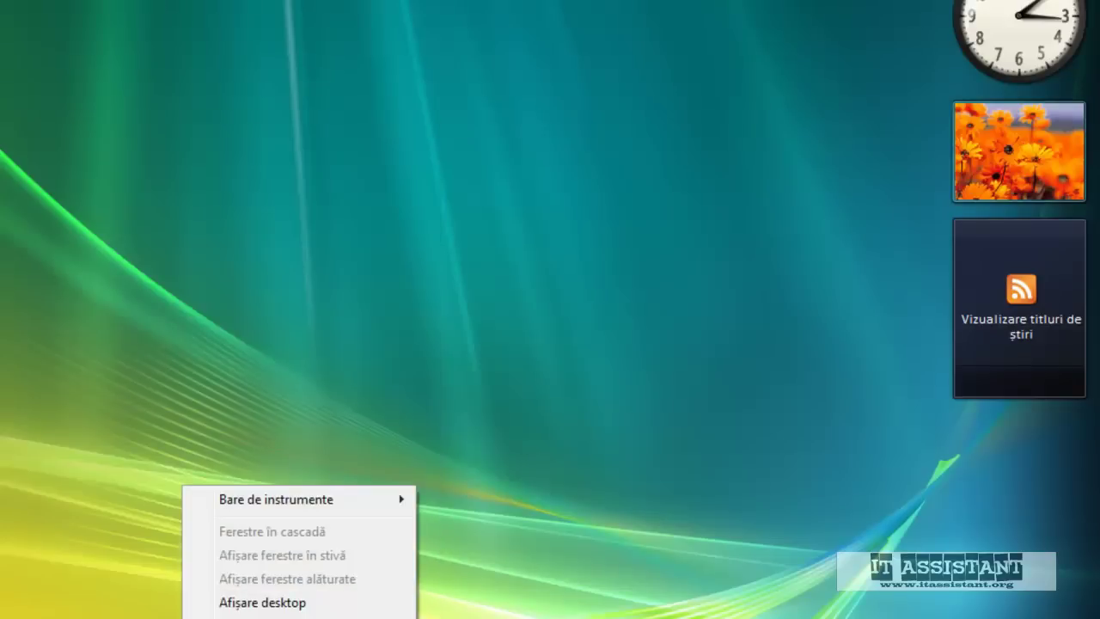
click(258, 618)
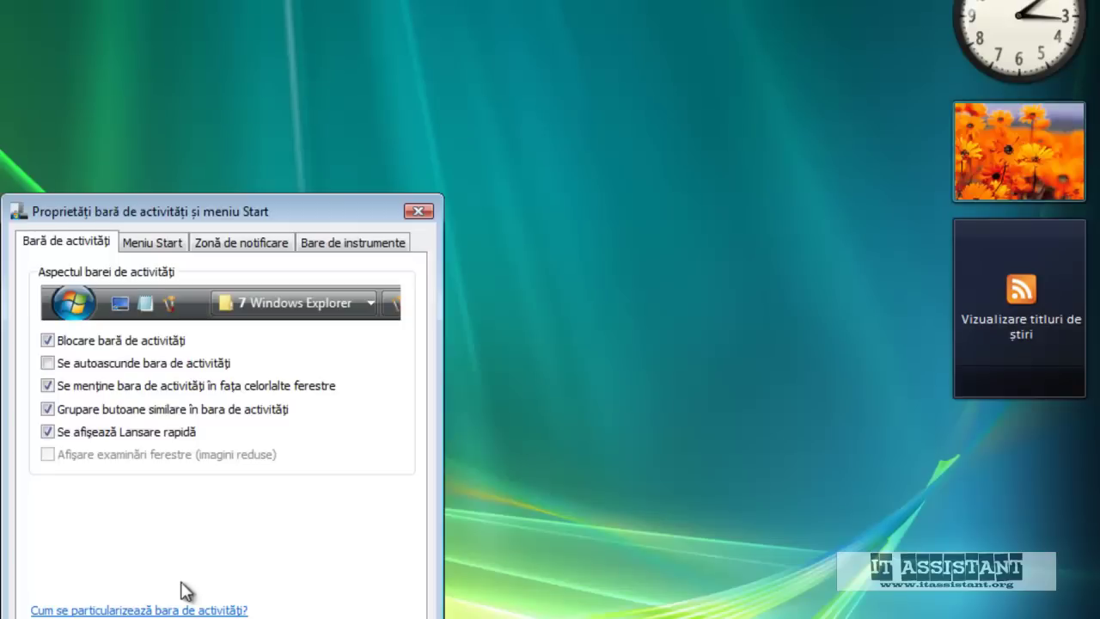
click(143, 248)
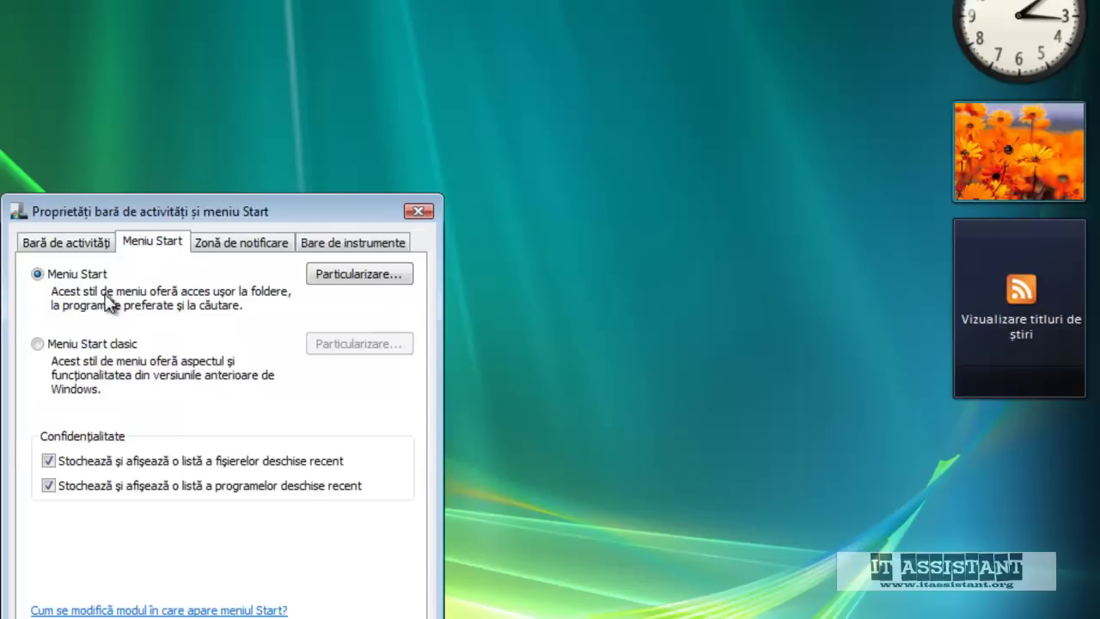
click(49, 346)
key(Return)
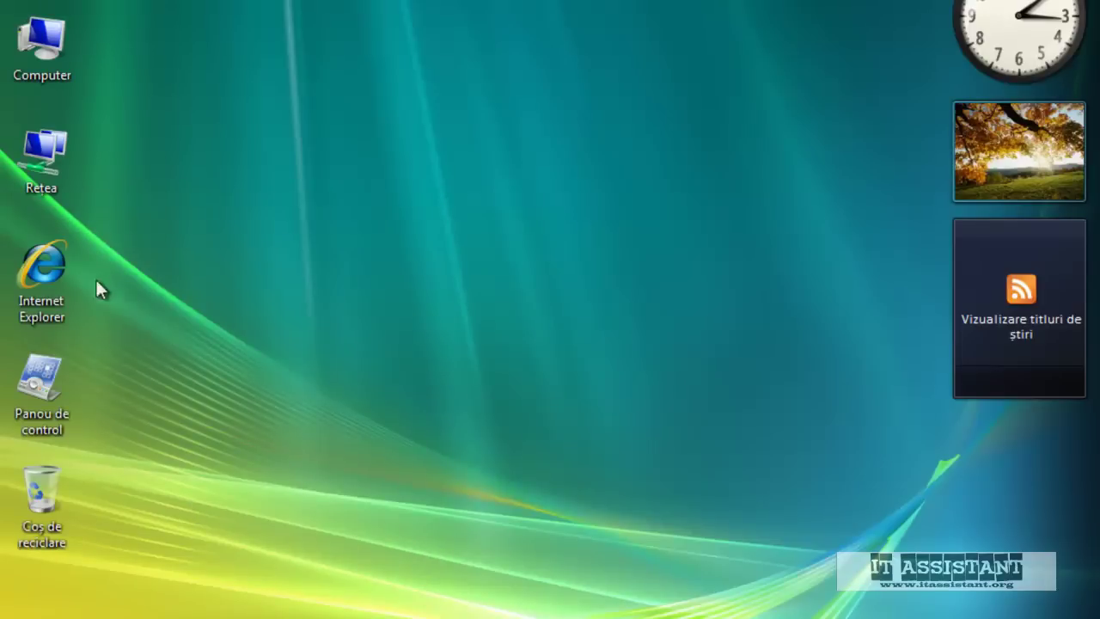
Point out the Computer, Rețea, Internet Explorer, Panou de control and Recycle Bin icons, then deselect
click(43, 64)
click(53, 180)
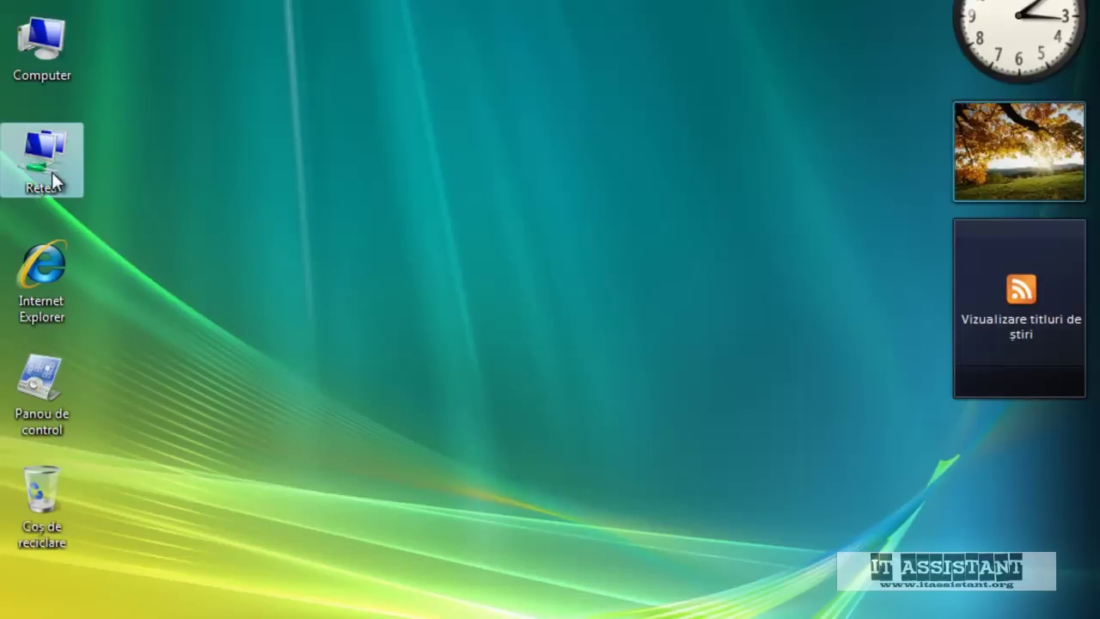
click(49, 309)
click(49, 382)
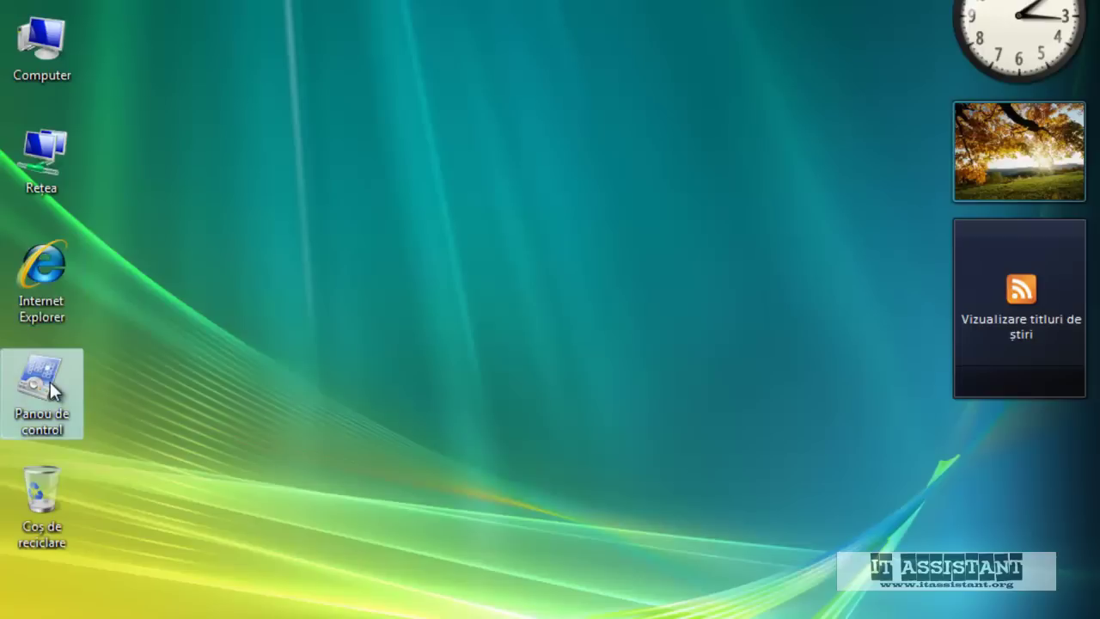
click(36, 493)
click(281, 435)
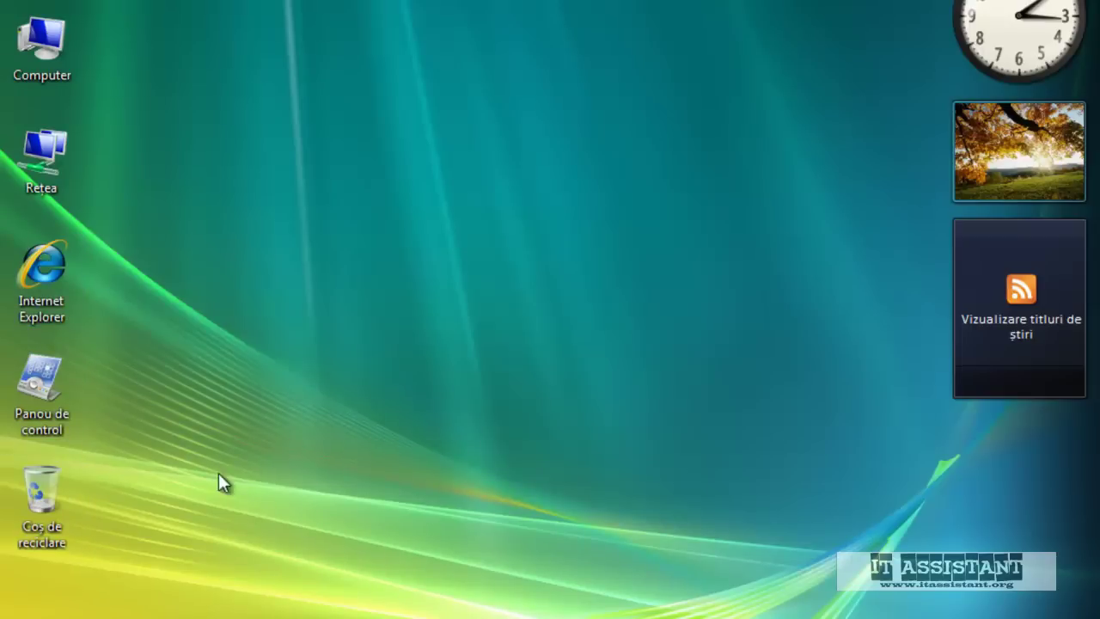
key(super)
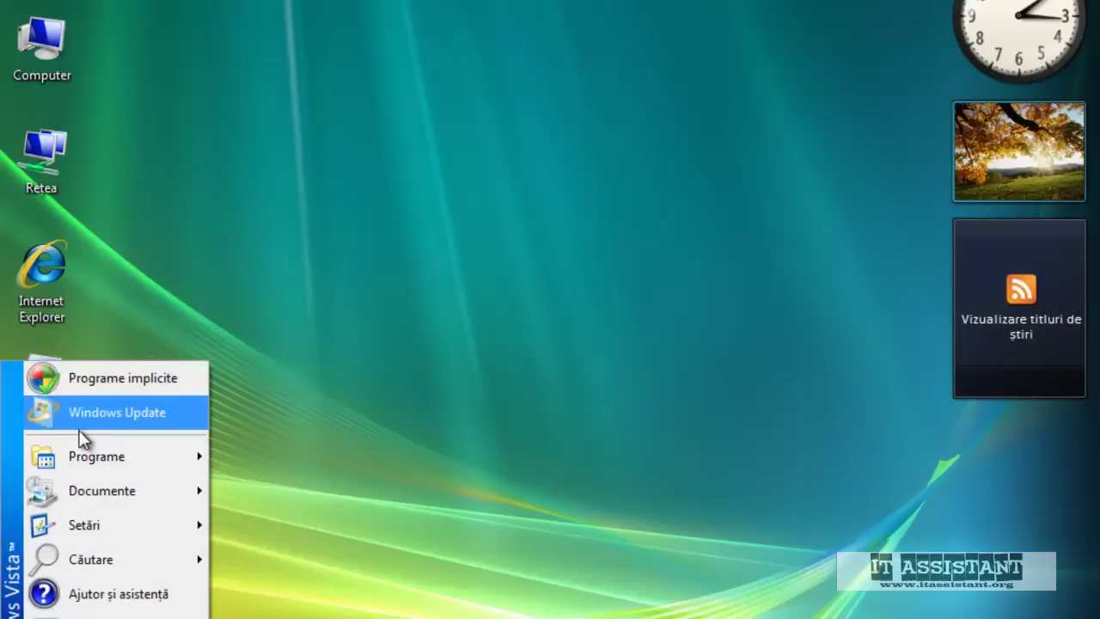
click(94, 162)
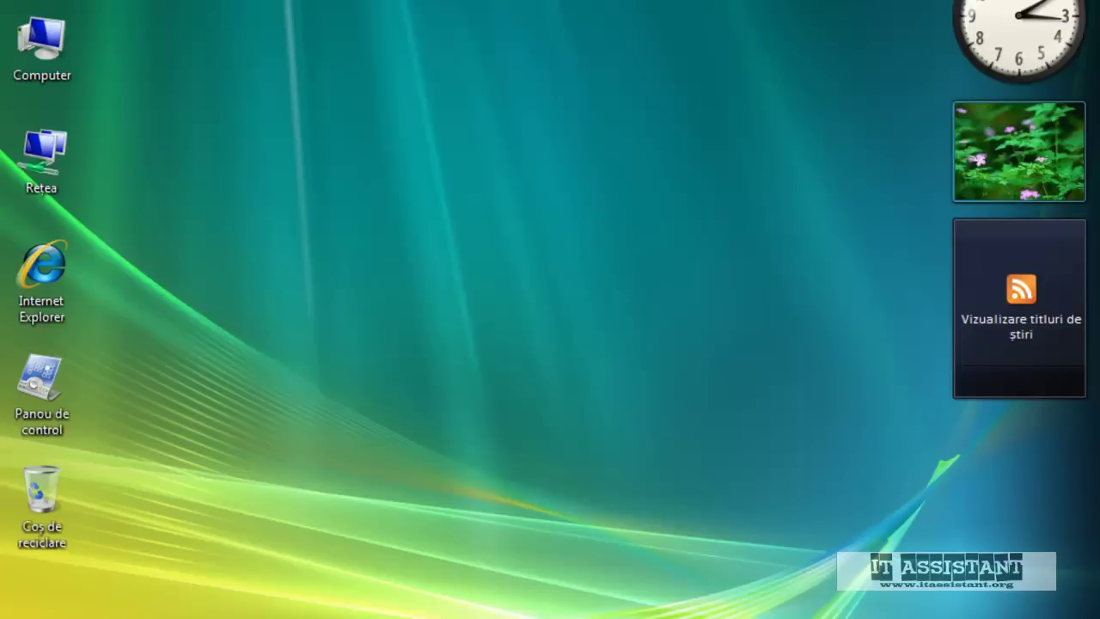
Run msconfig from the Run box, inspect its Startup list, then close System Configuration
key(super)
key(super+r)
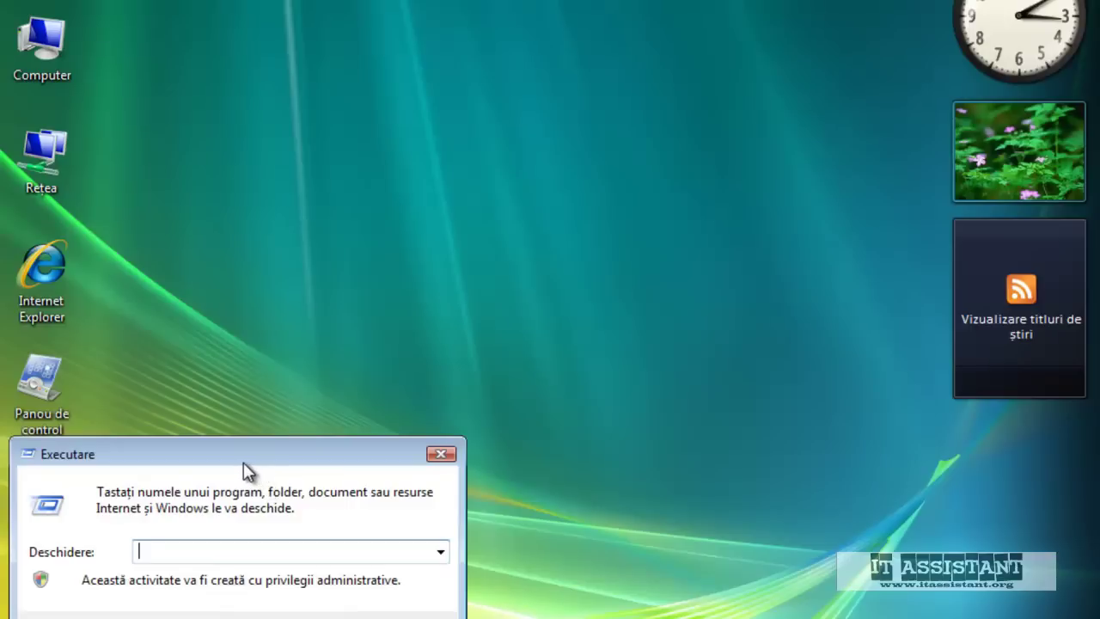
text(msconfig)
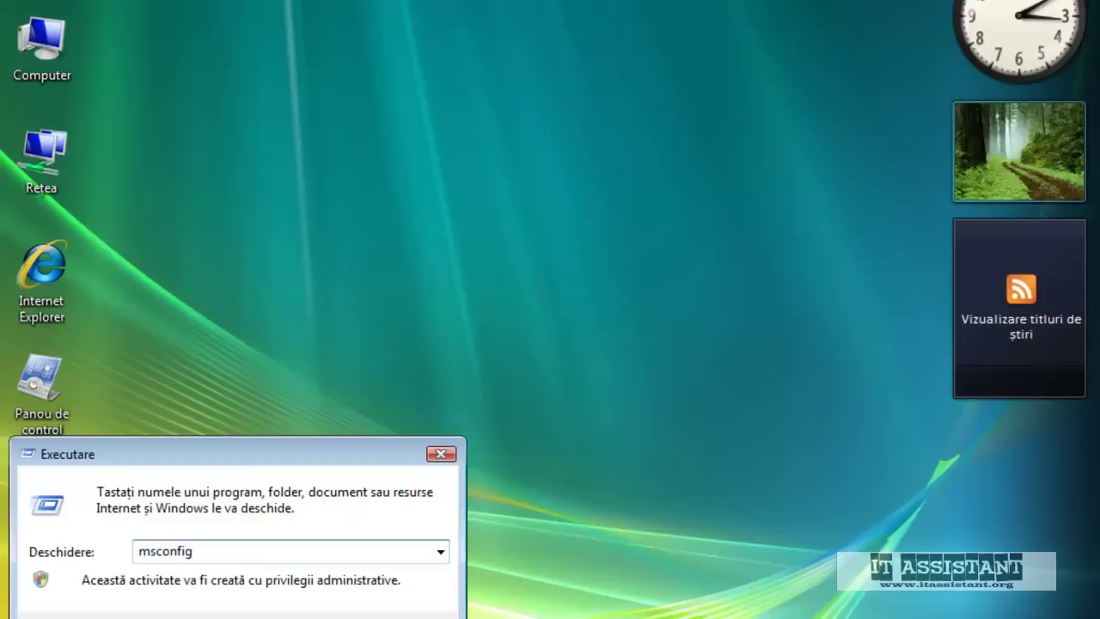
key(Return)
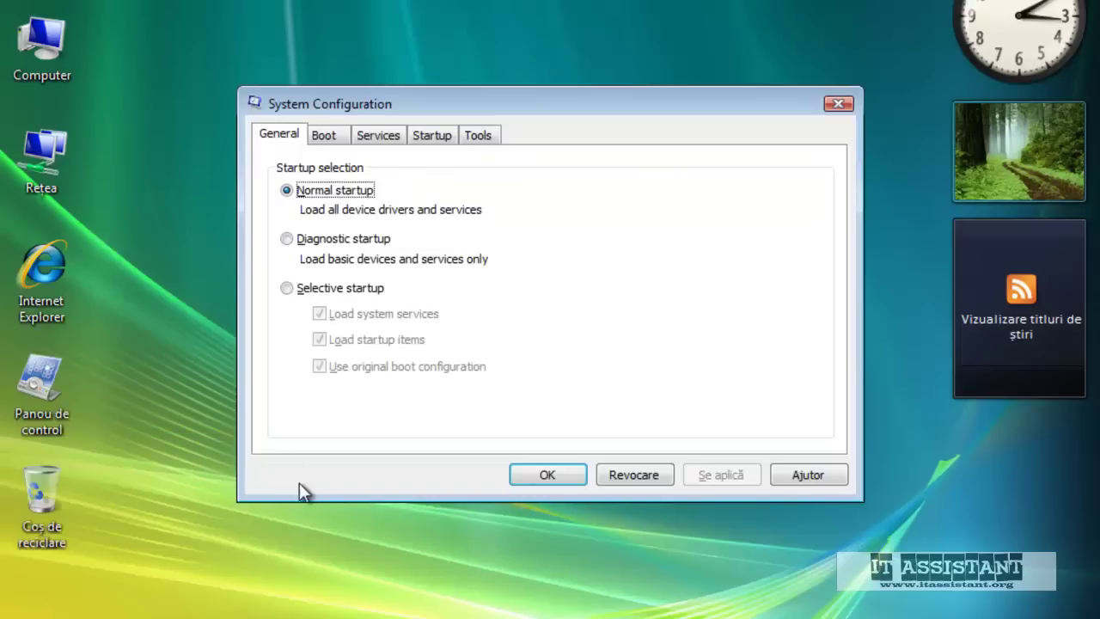
click(421, 137)
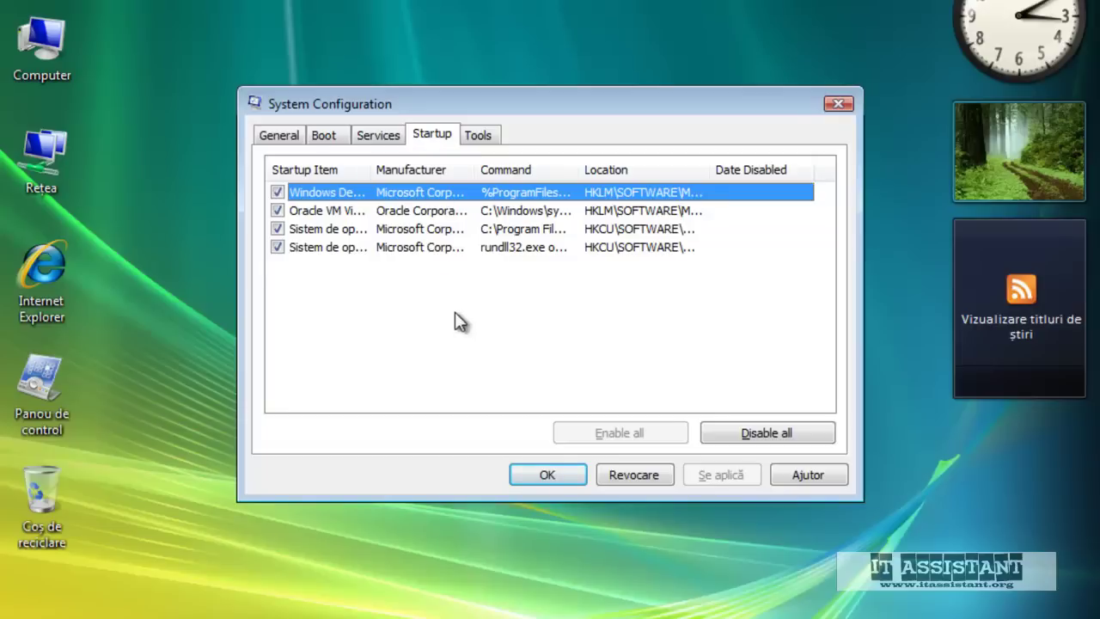
drag(373, 169, 404, 172)
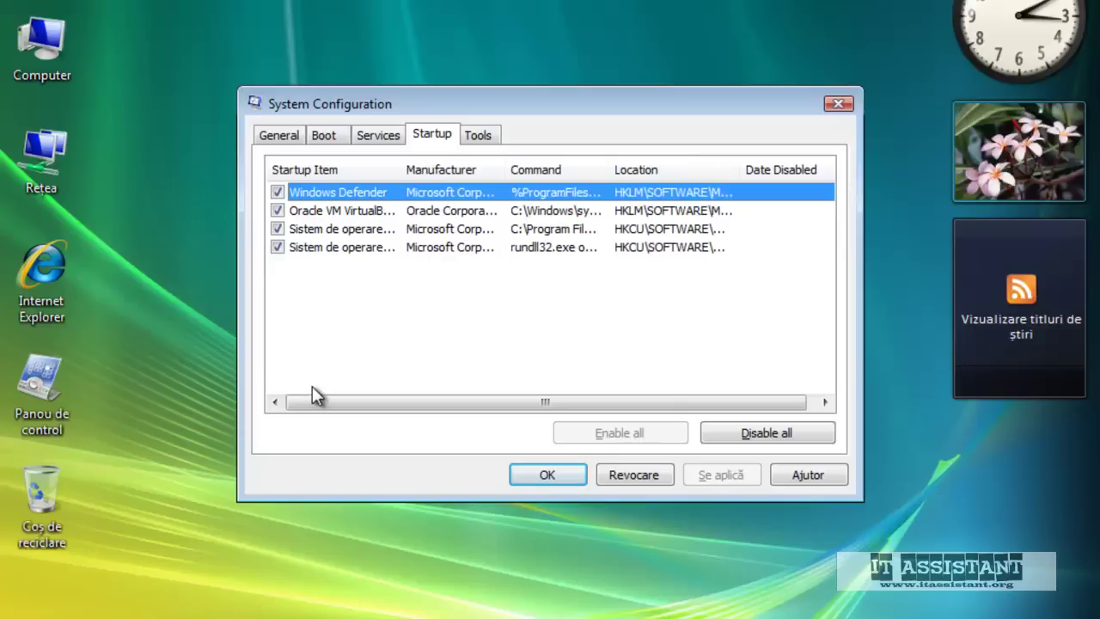
click(840, 106)
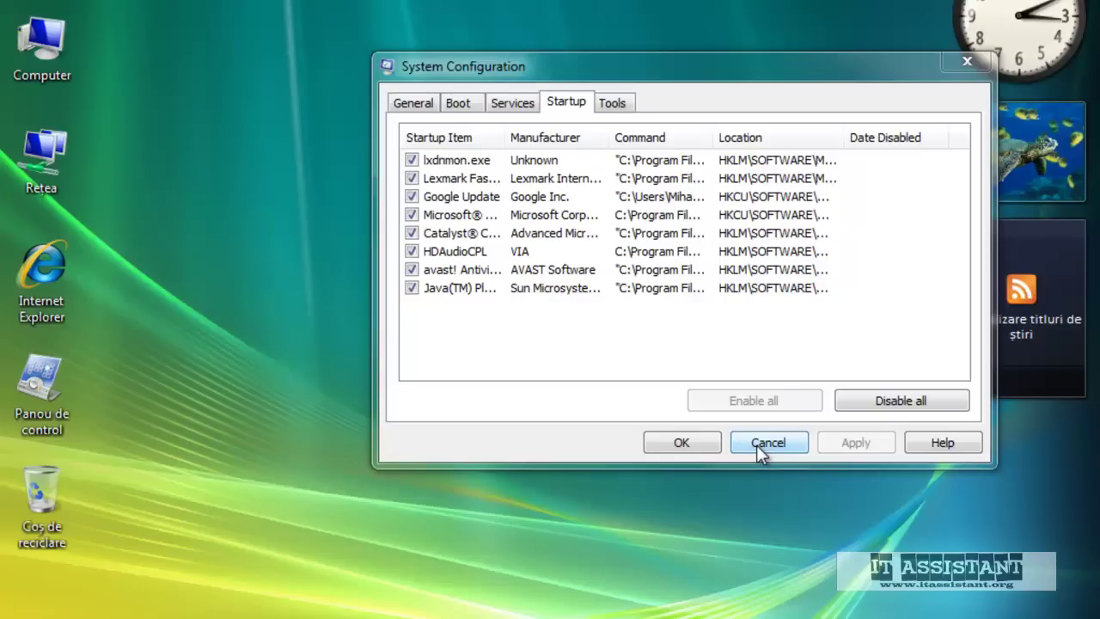
Close System Configuration without changing any startup items
mouse_move(712, 147)
mouse_down()
mouse_move(804, 142)
mouse_move(713, 138)
mouse_up()
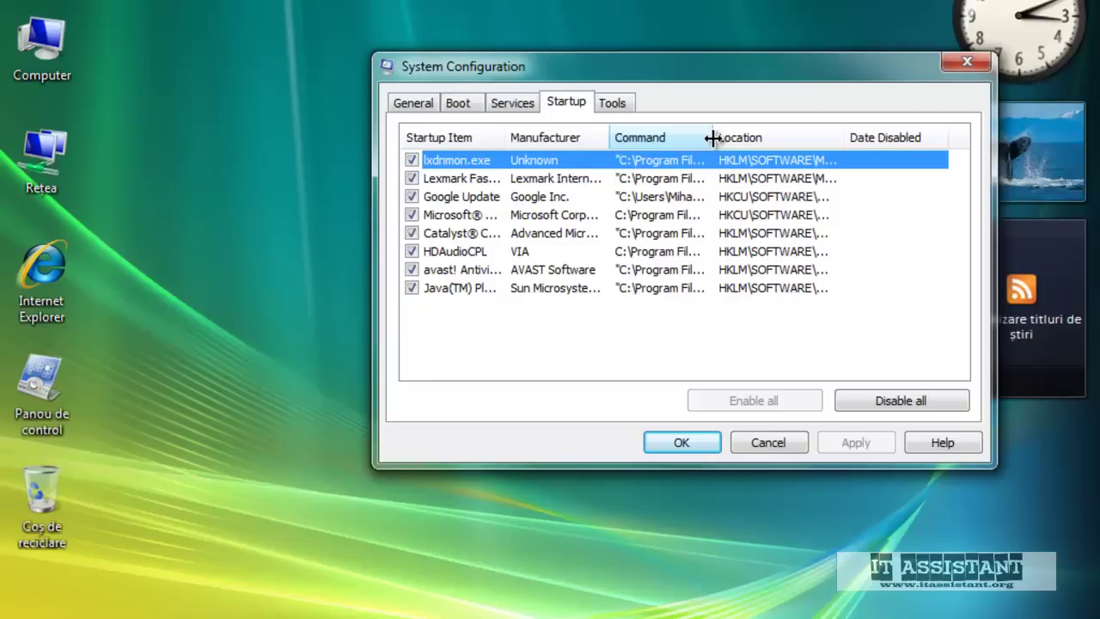
click(762, 444)
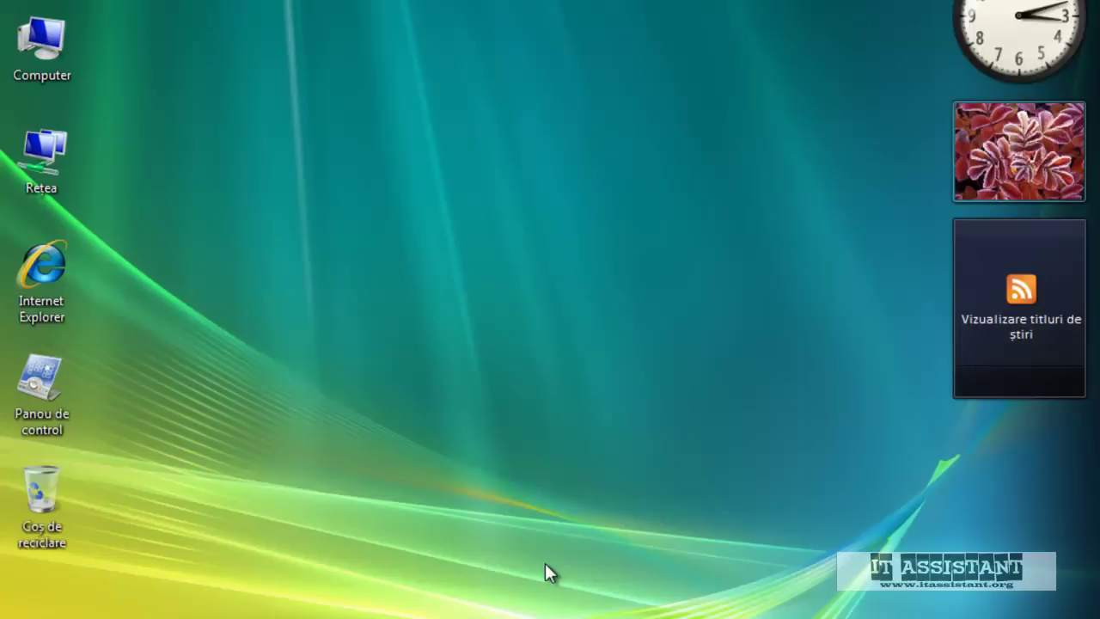
Launch Internet Explorer from its desktop icon
click(25, 289)
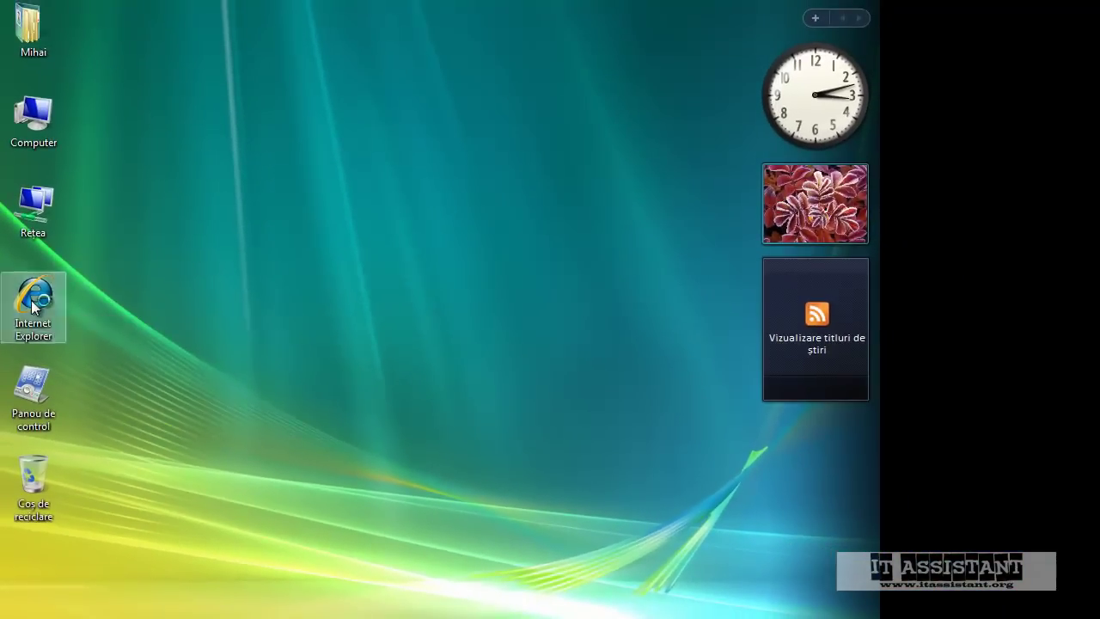
double_click(31, 300)
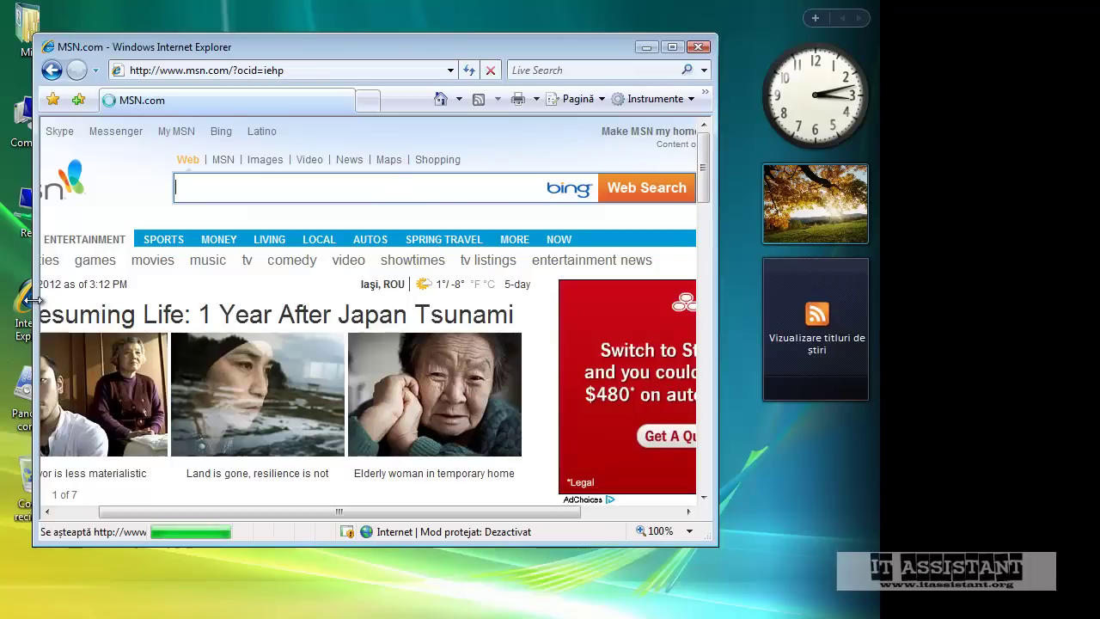
Load google.ro and search for ccleaner
click(190, 72)
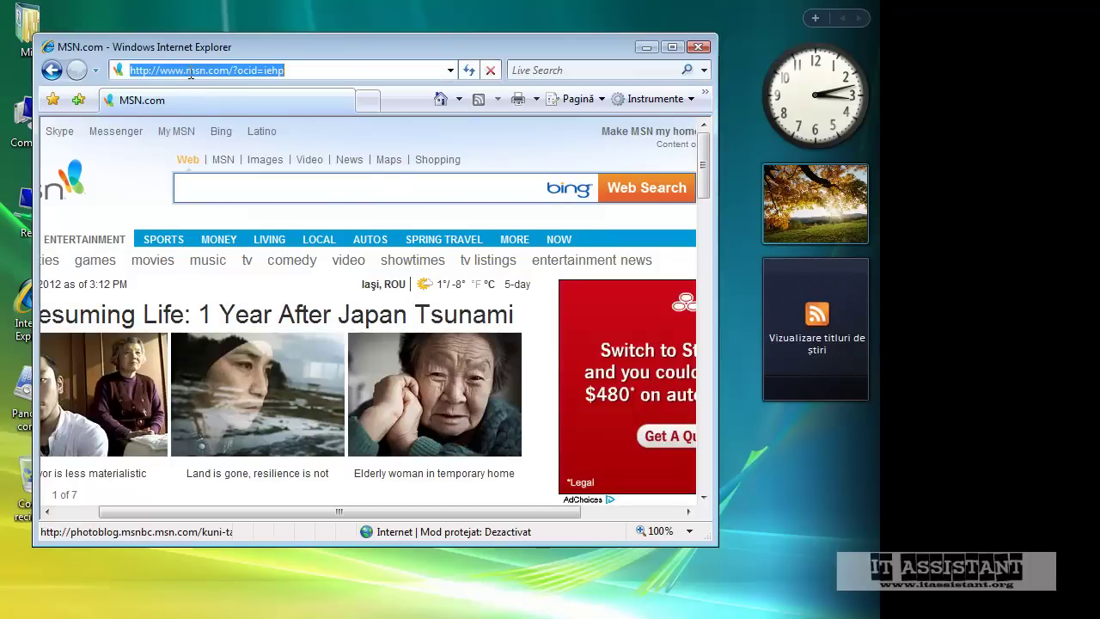
text(google.ro)
key(Return)
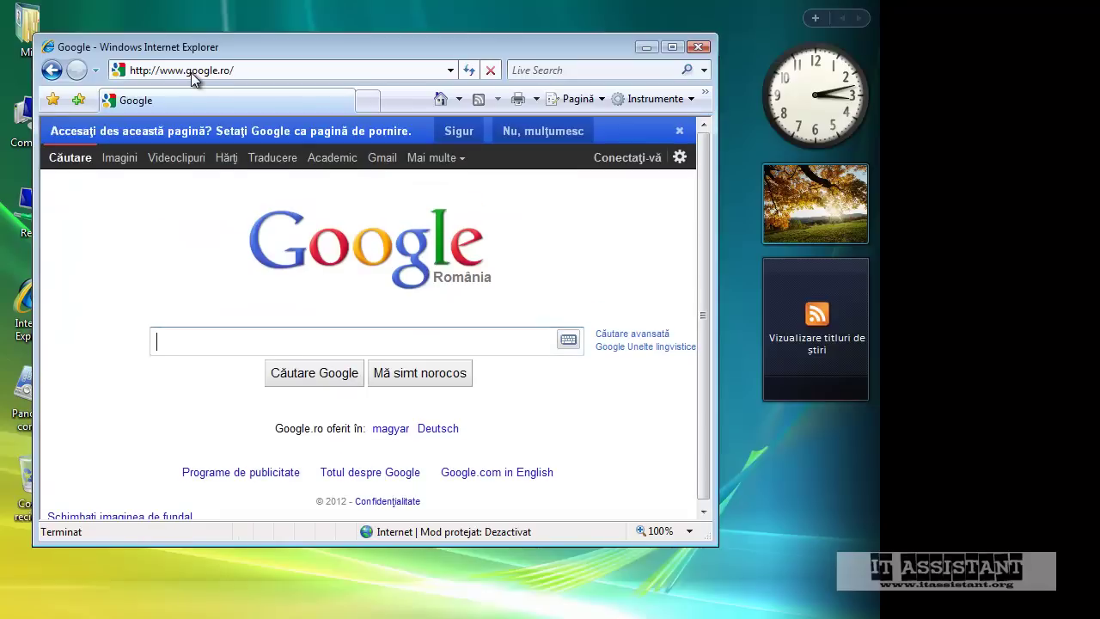
text(ccleaner)
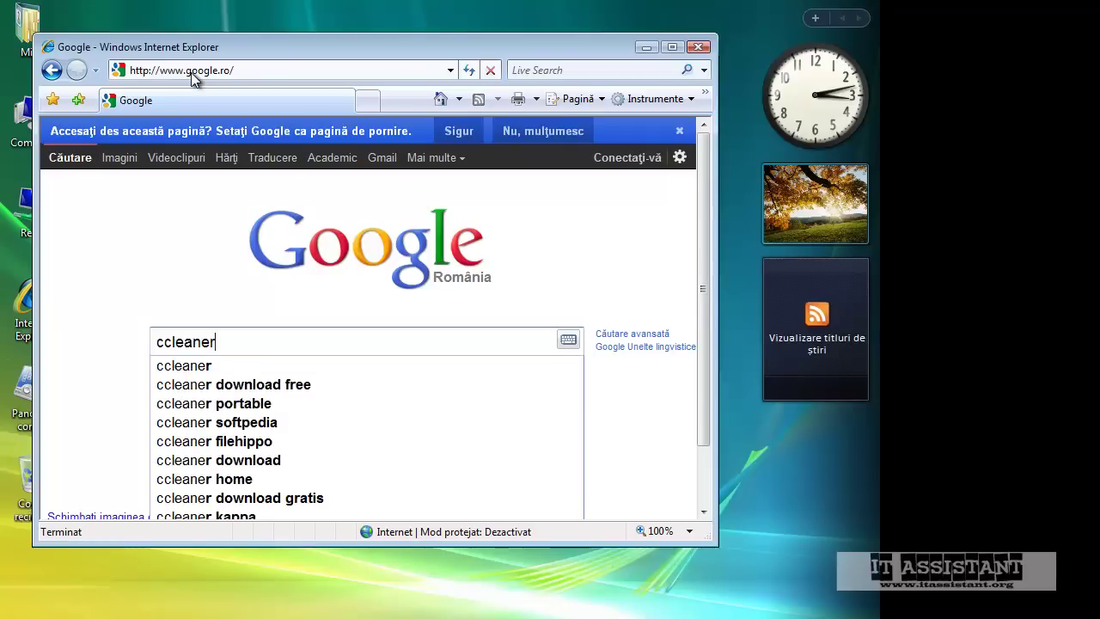
key(Return)
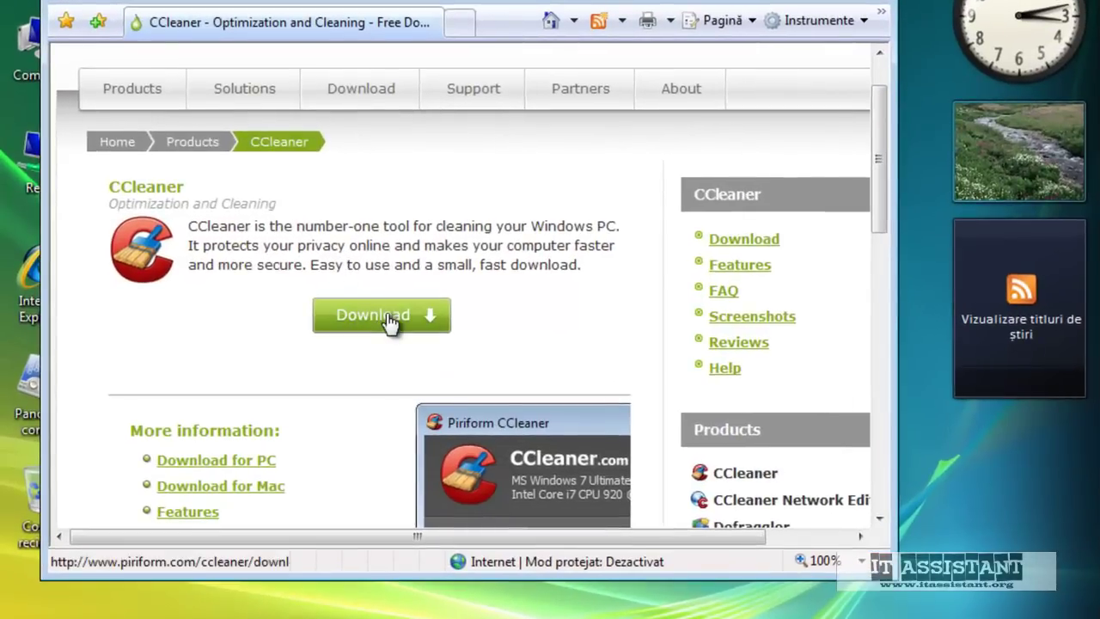
Follow CCleaner's download page to FileHippo's 3.16.1666 page and view it full screen
click(376, 319)
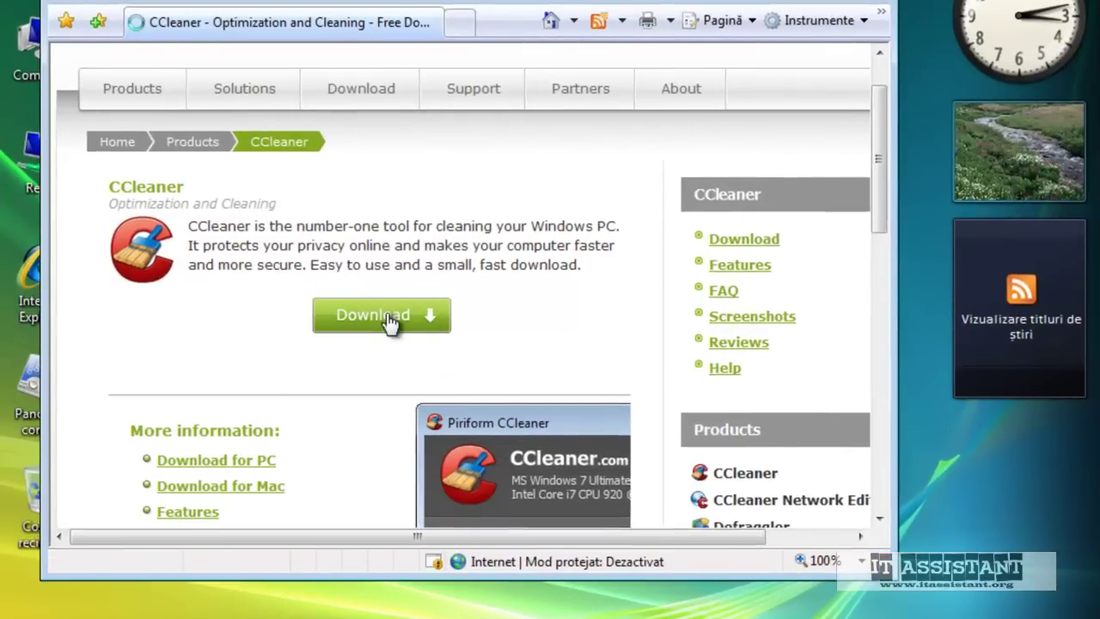
scroll(387, 313, down, 5)
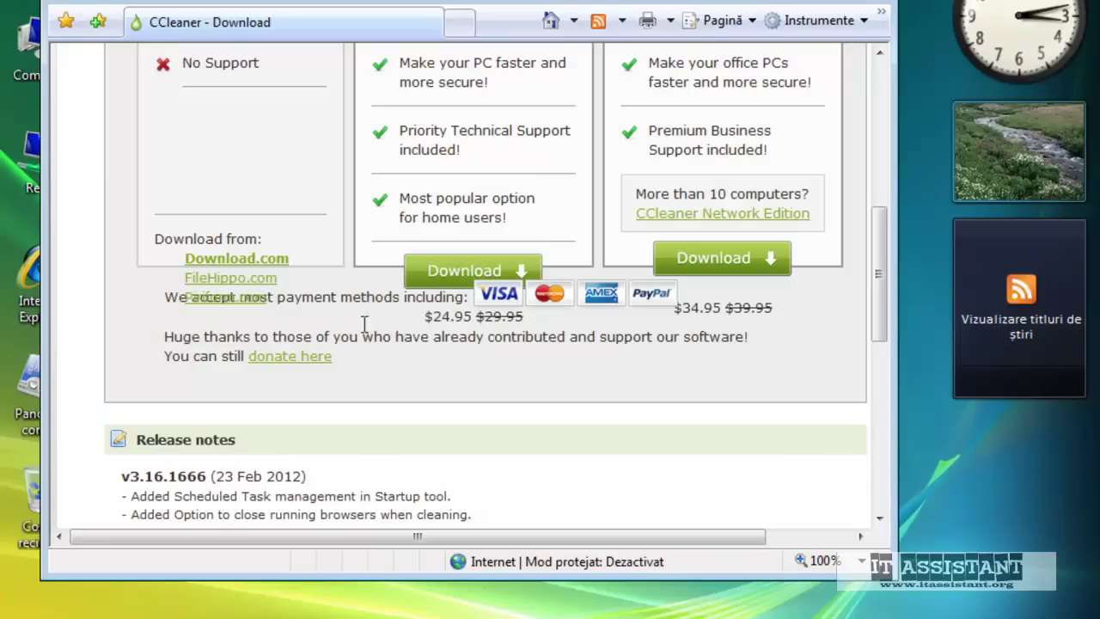
scroll(327, 284, up, 2)
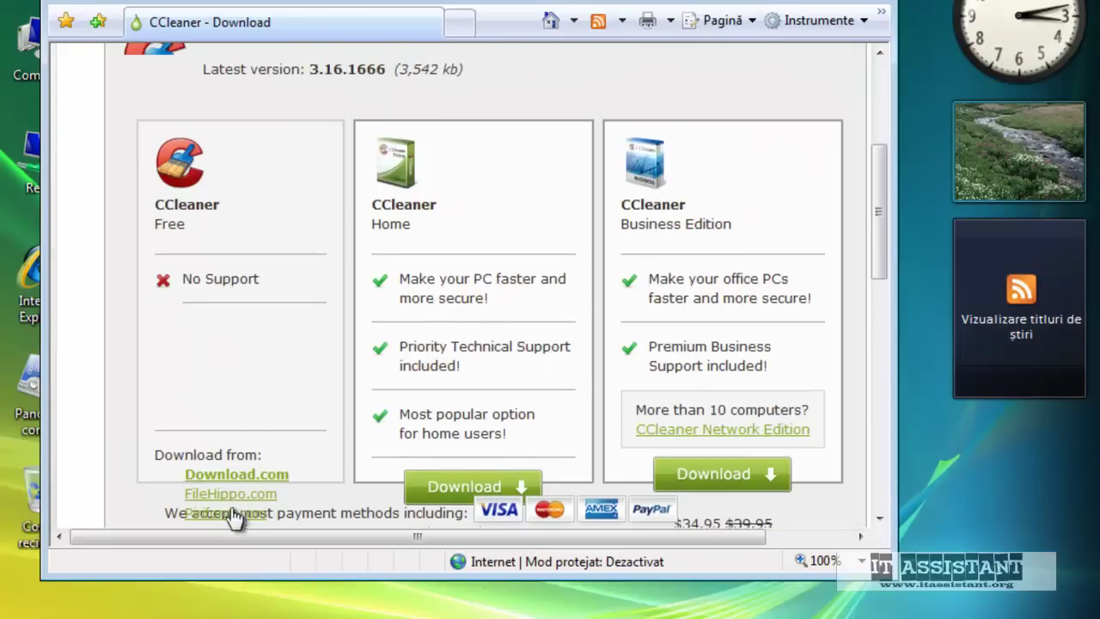
click(245, 498)
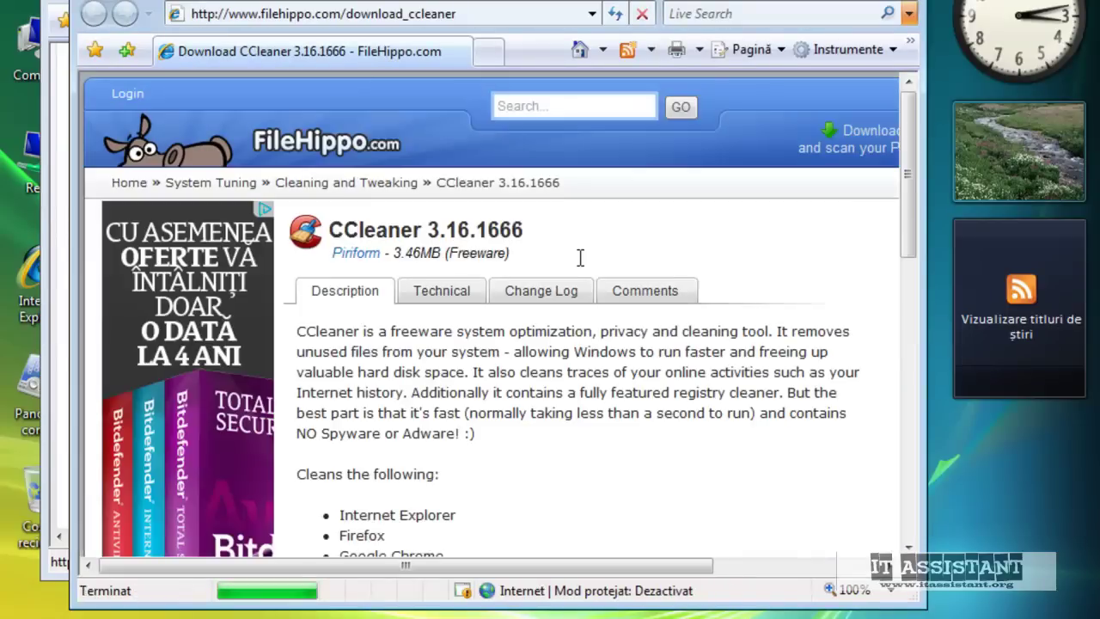
scroll(581, 258, down, 4)
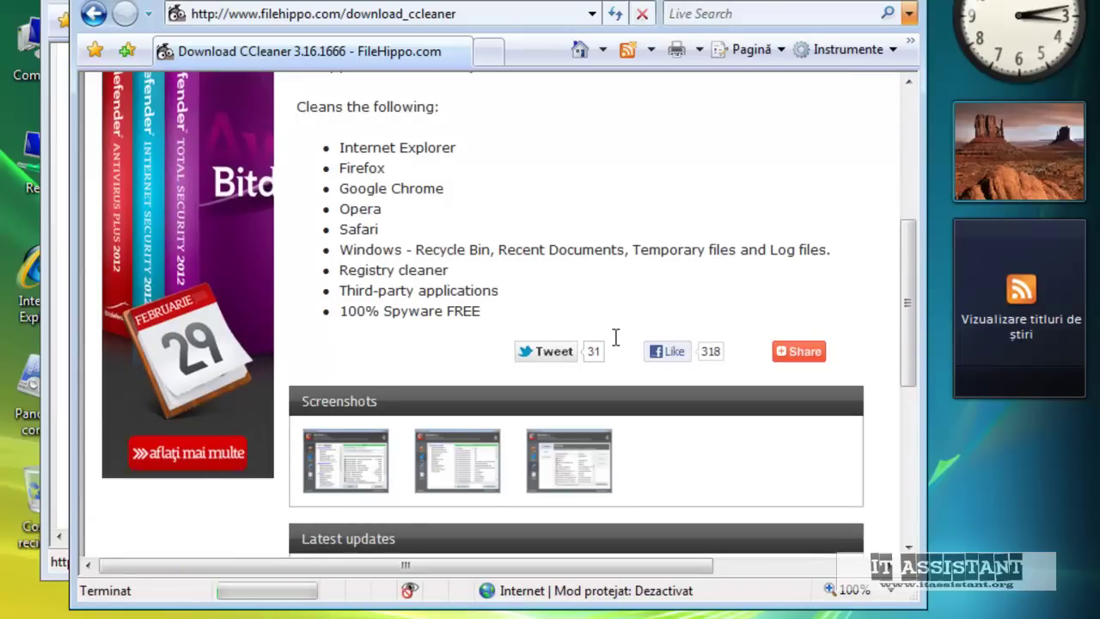
scroll(547, 495, down, 3)
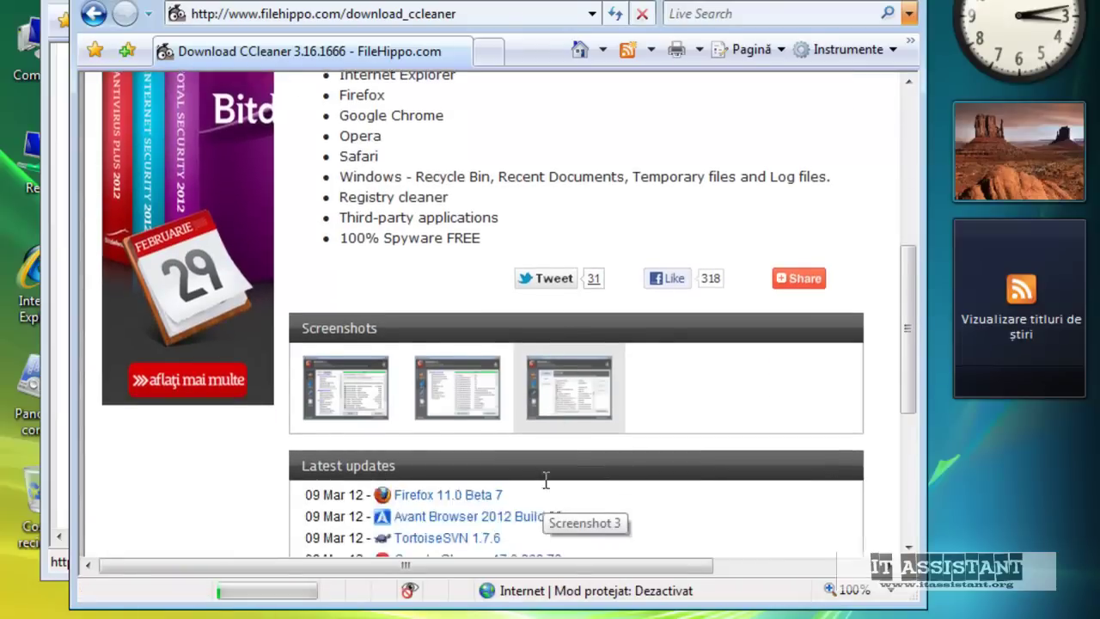
scroll(550, 486, up, 3)
scroll(551, 485, up, 4)
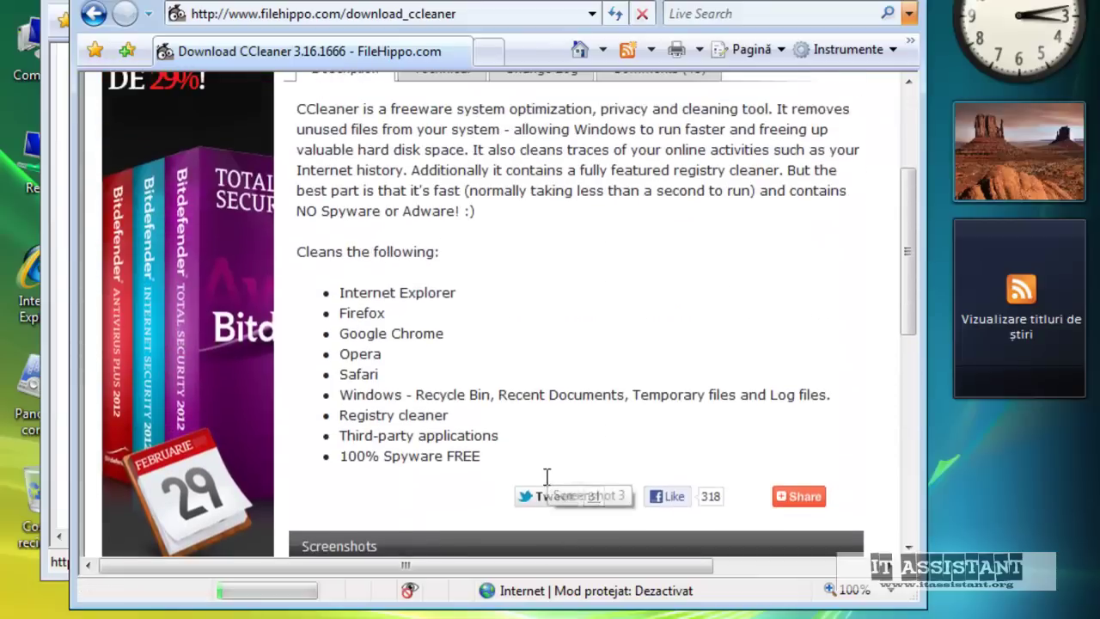
scroll(447, 228, down, 5)
scroll(471, 236, down, 3)
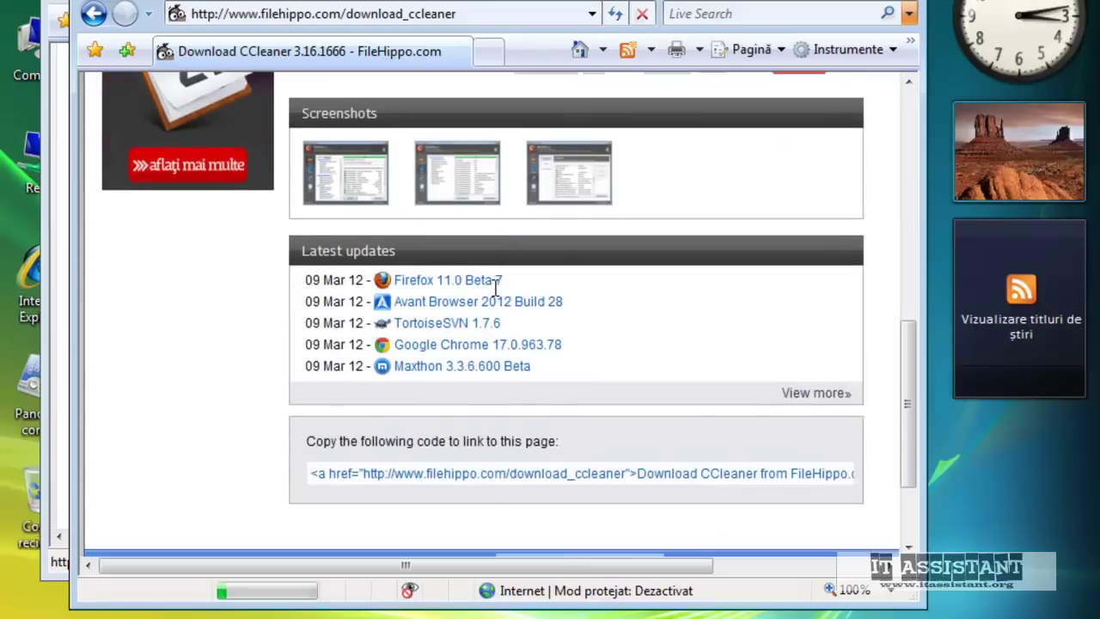
scroll(497, 292, up, 10)
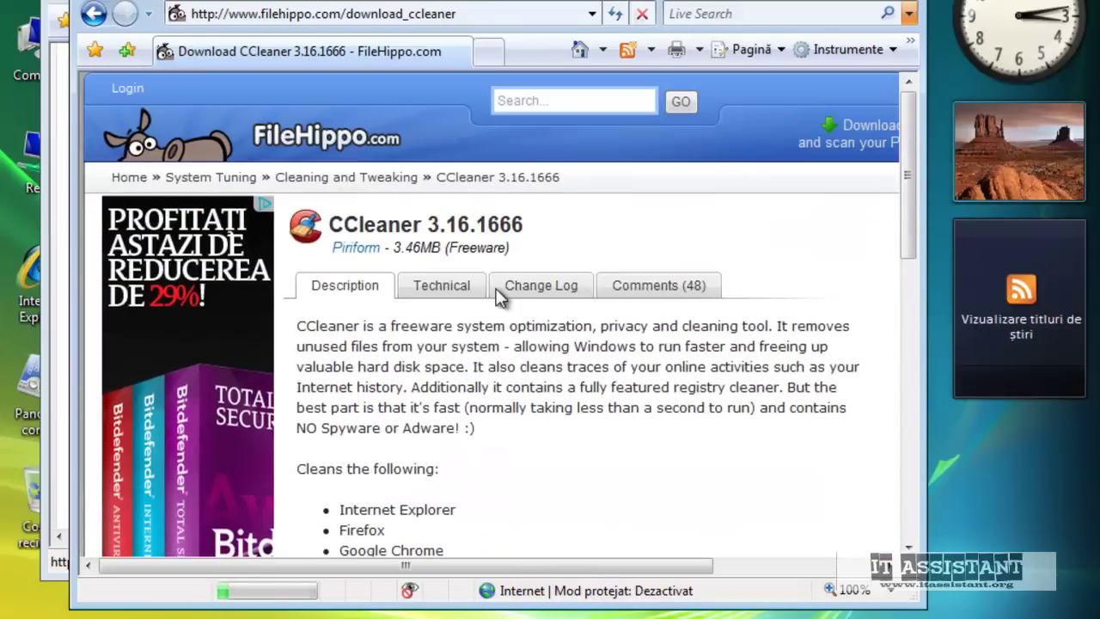
scroll(365, 247, down, 10)
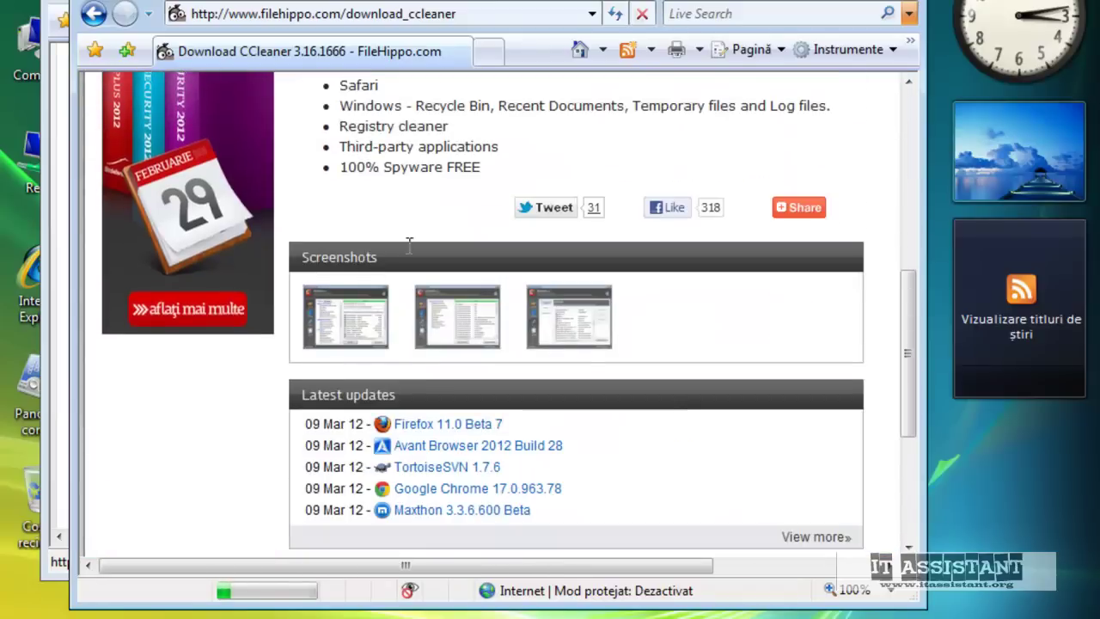
scroll(525, 226, up, 10)
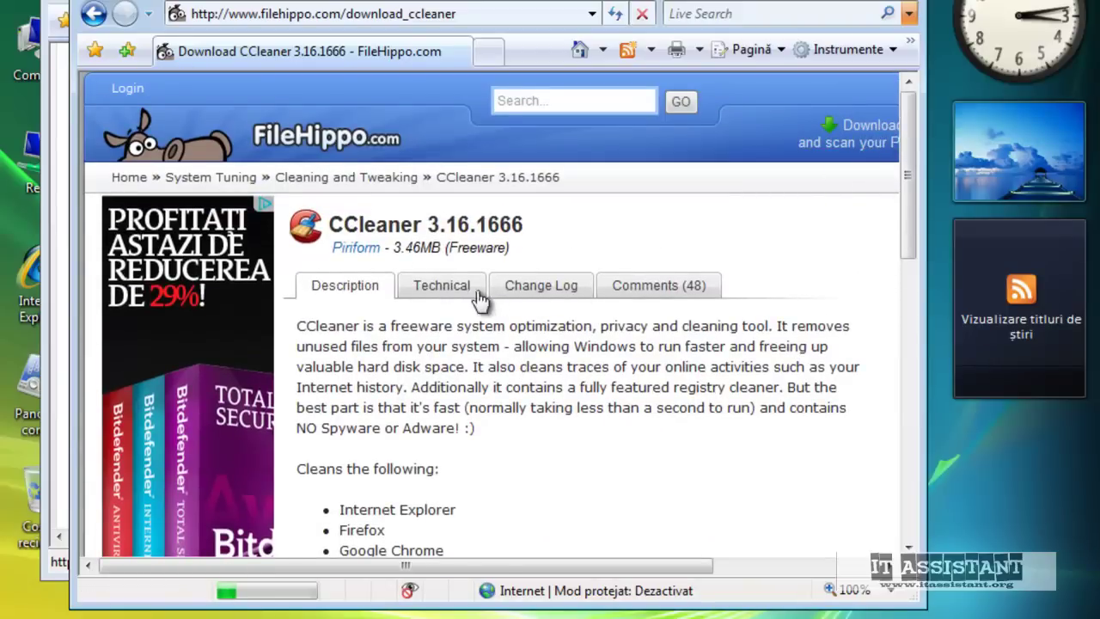
key(F11)
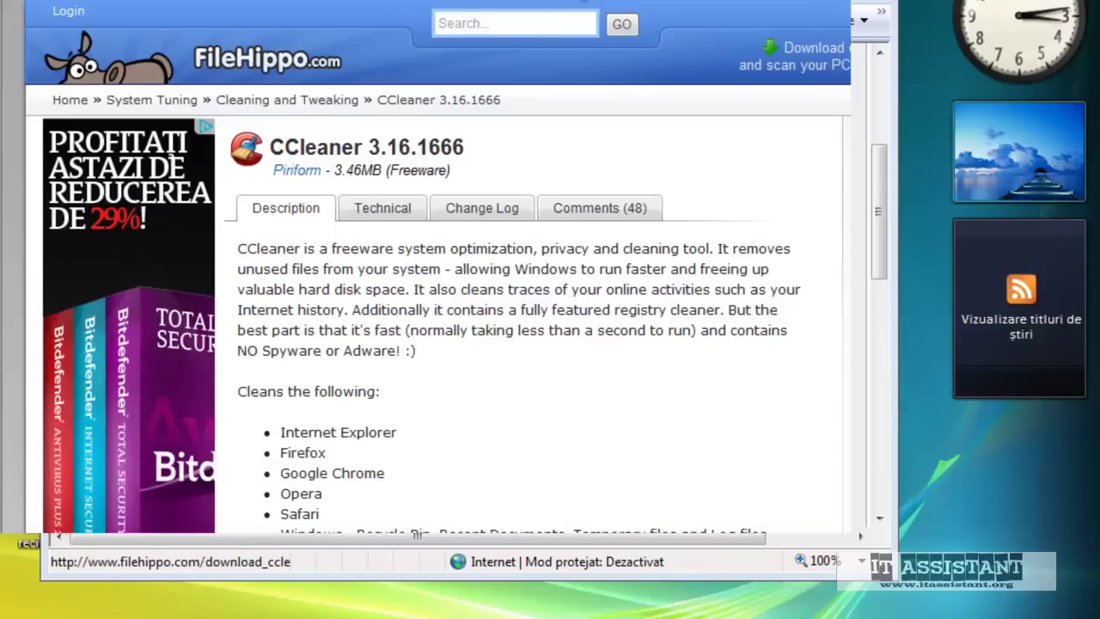
Download ccsetup316.exe into Descărcări, allowing it via the Information Bar, and run it
click(884, 176)
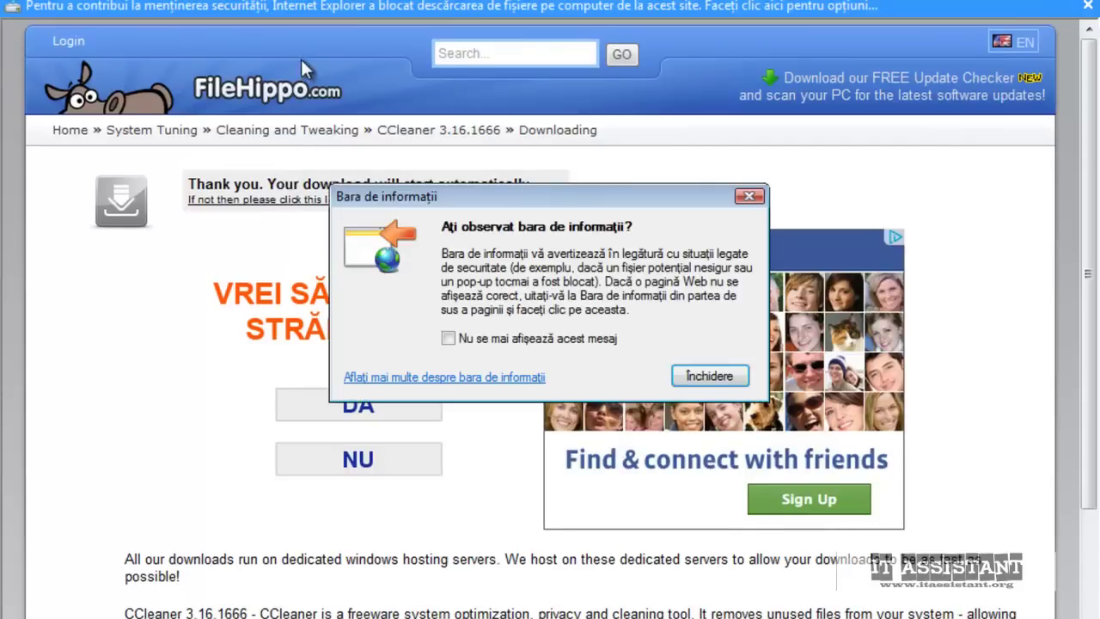
click(710, 375)
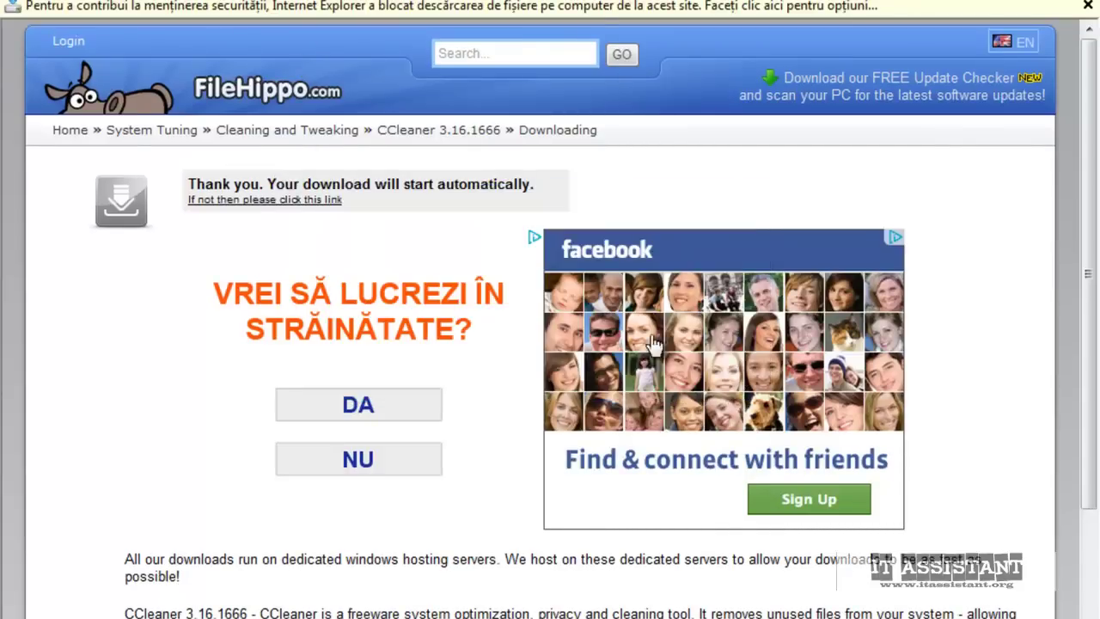
click(421, 10)
click(424, 10)
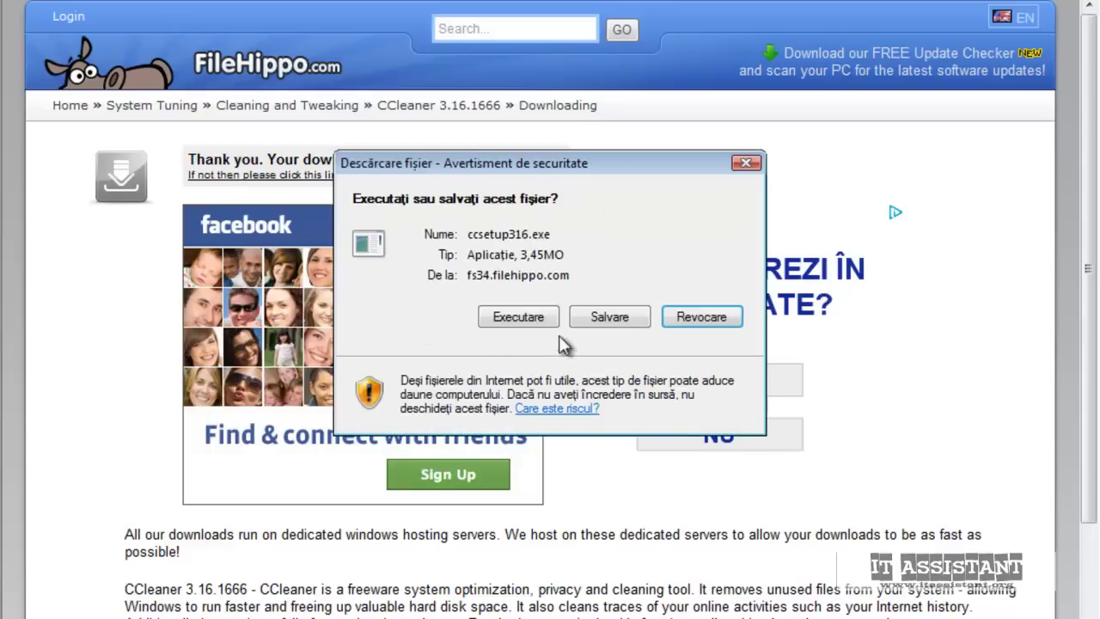
click(626, 326)
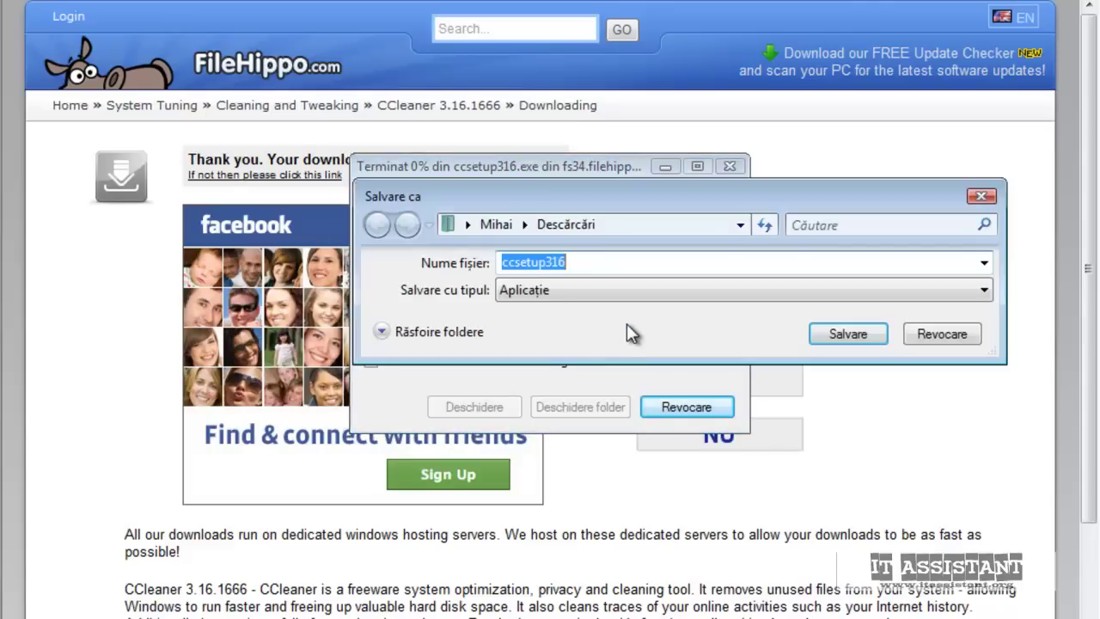
key(Return)
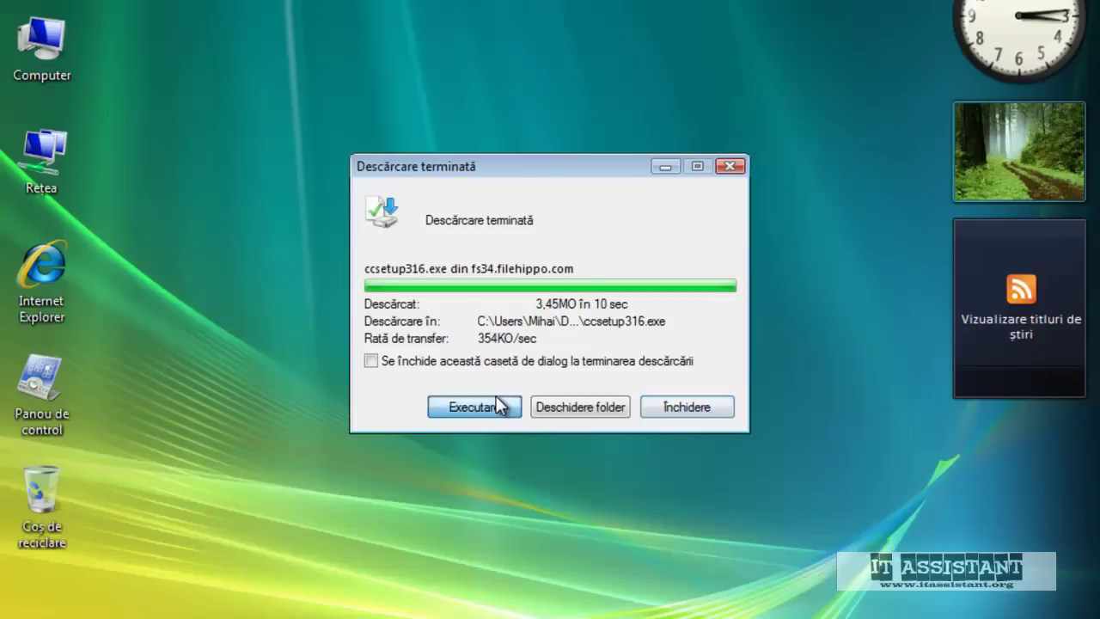
click(496, 402)
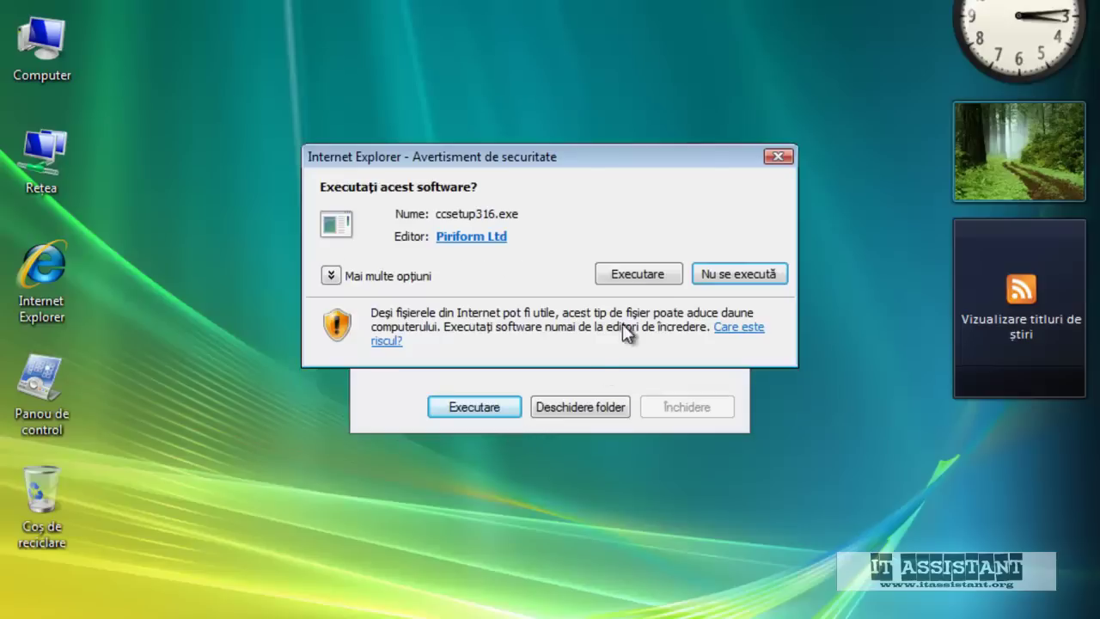
Run the CCleaner installer, confirm its language, and accept the license agreement
click(646, 273)
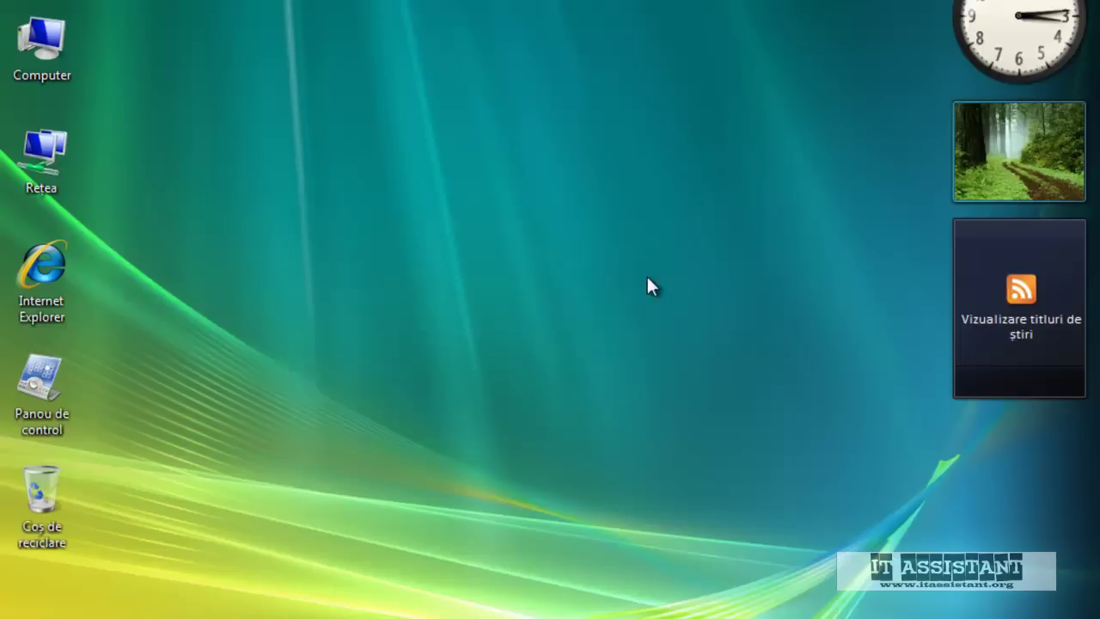
click(555, 352)
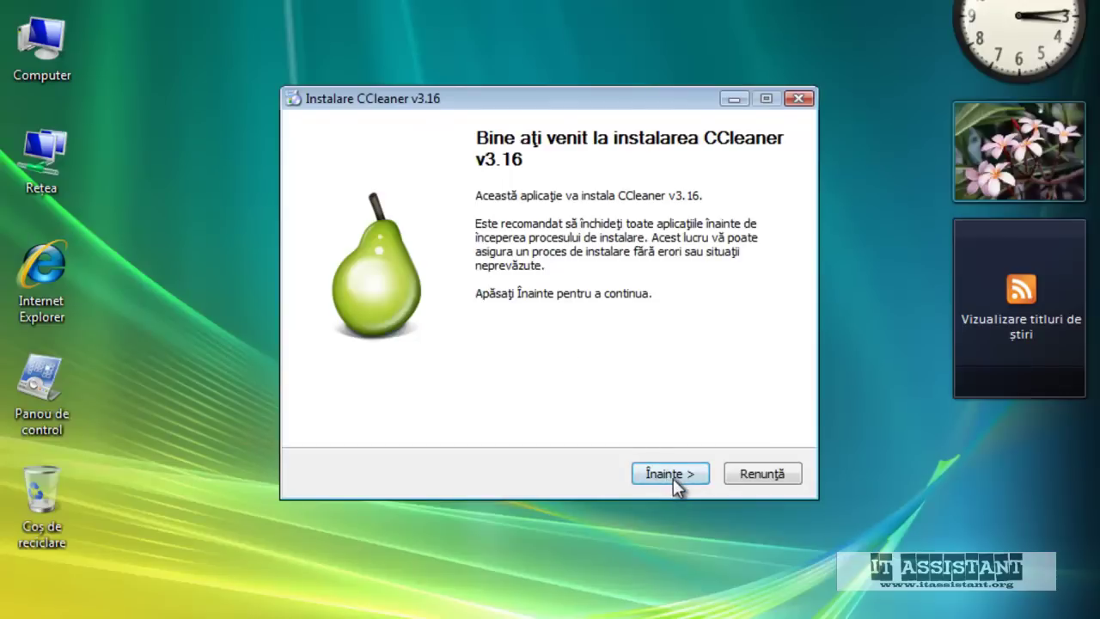
click(674, 476)
click(674, 475)
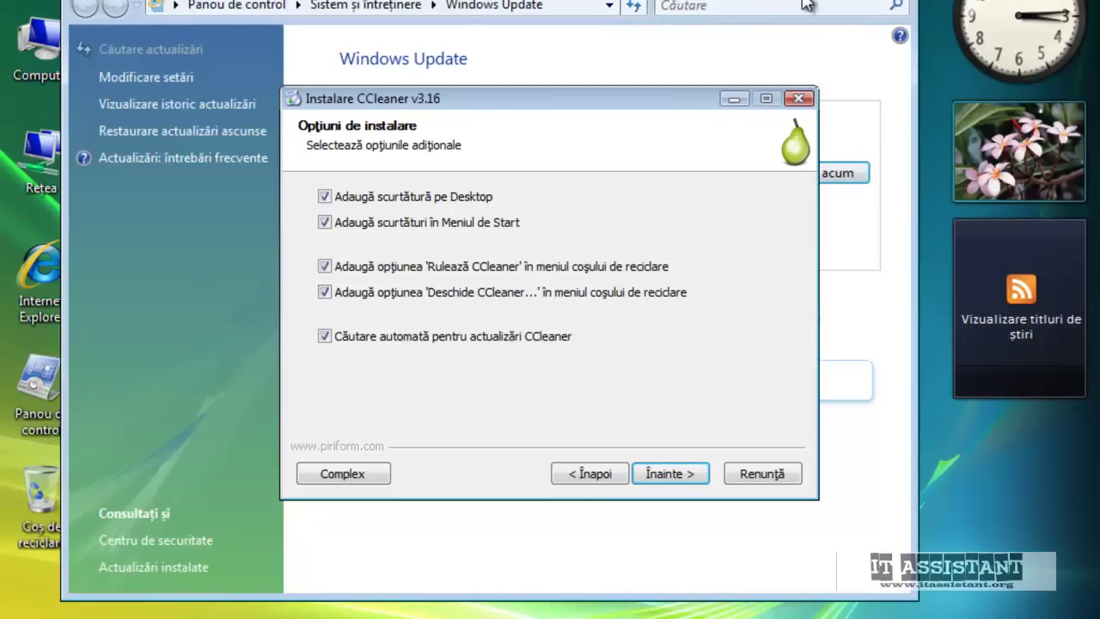
click(769, 4)
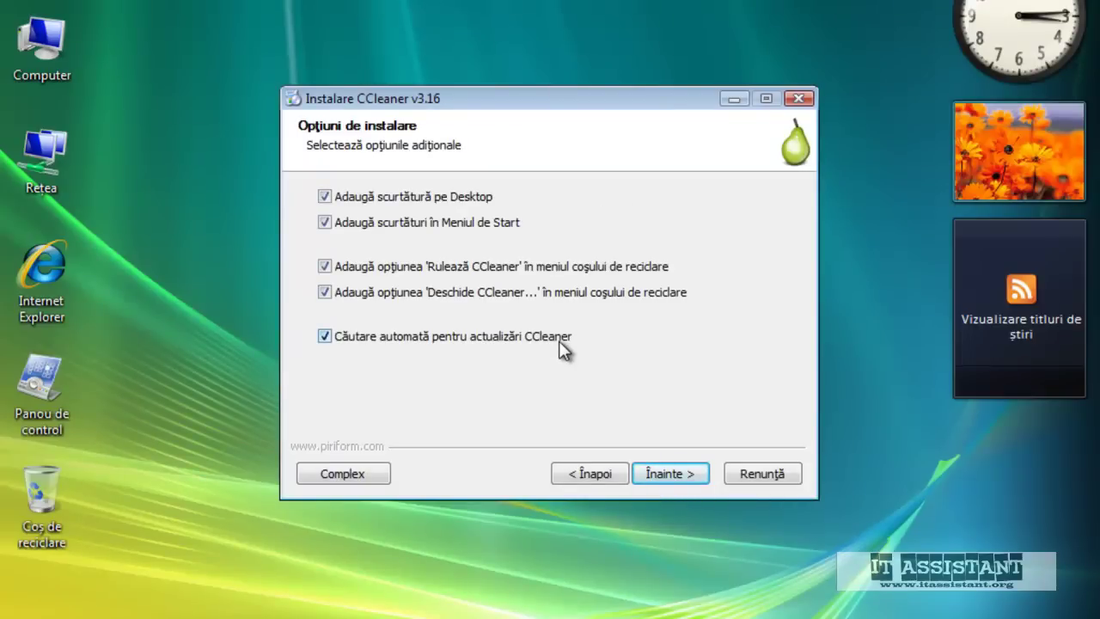
Keep the default extra options, decline the Google Toolbar, and install CCleaner
click(675, 475)
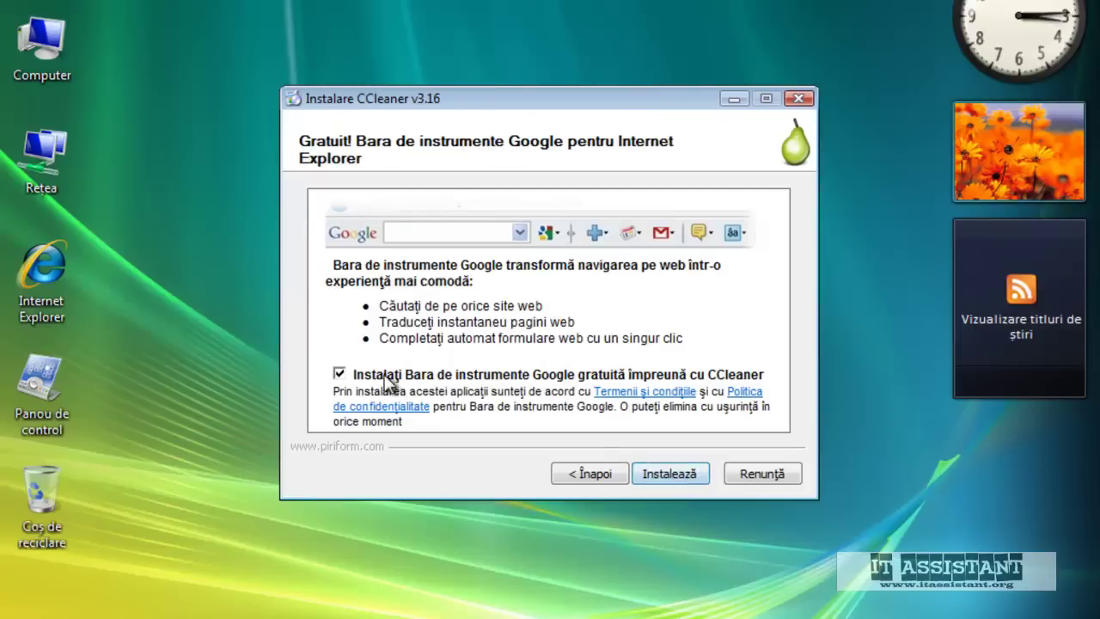
click(347, 379)
click(679, 473)
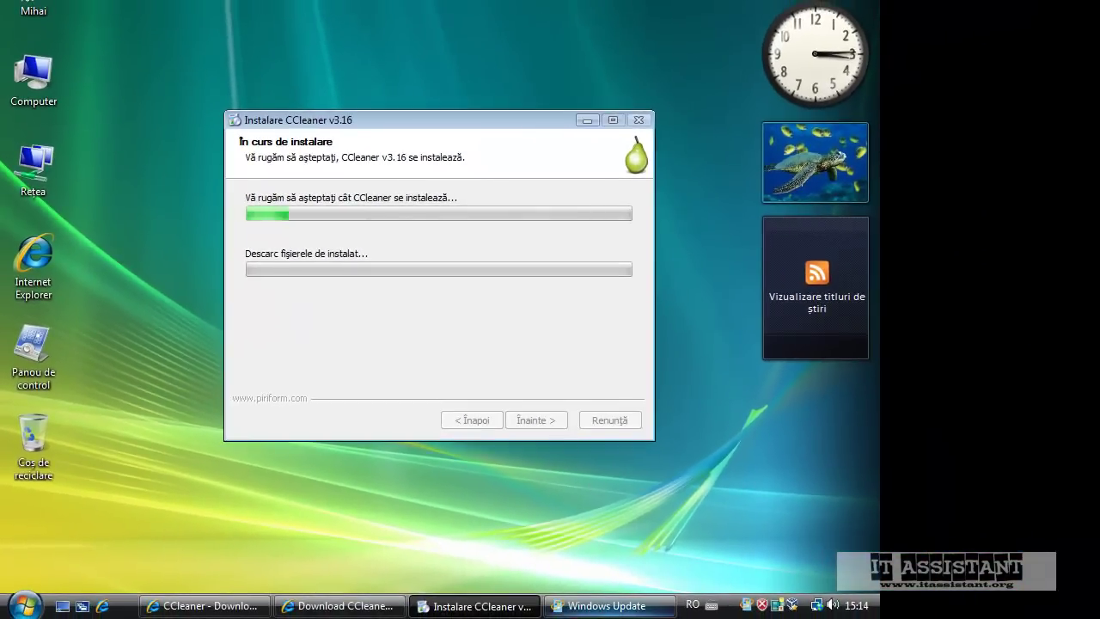
click(624, 606)
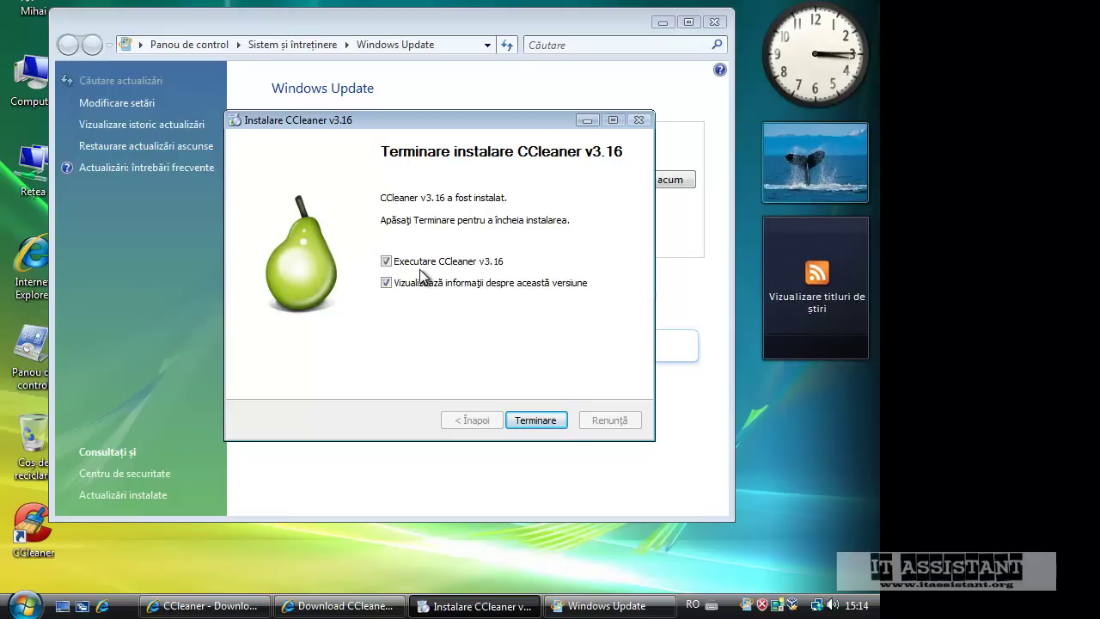
Open Computer's Proprietăți, start then cancel Windows activation, and minimize the Sistem window
click(586, 120)
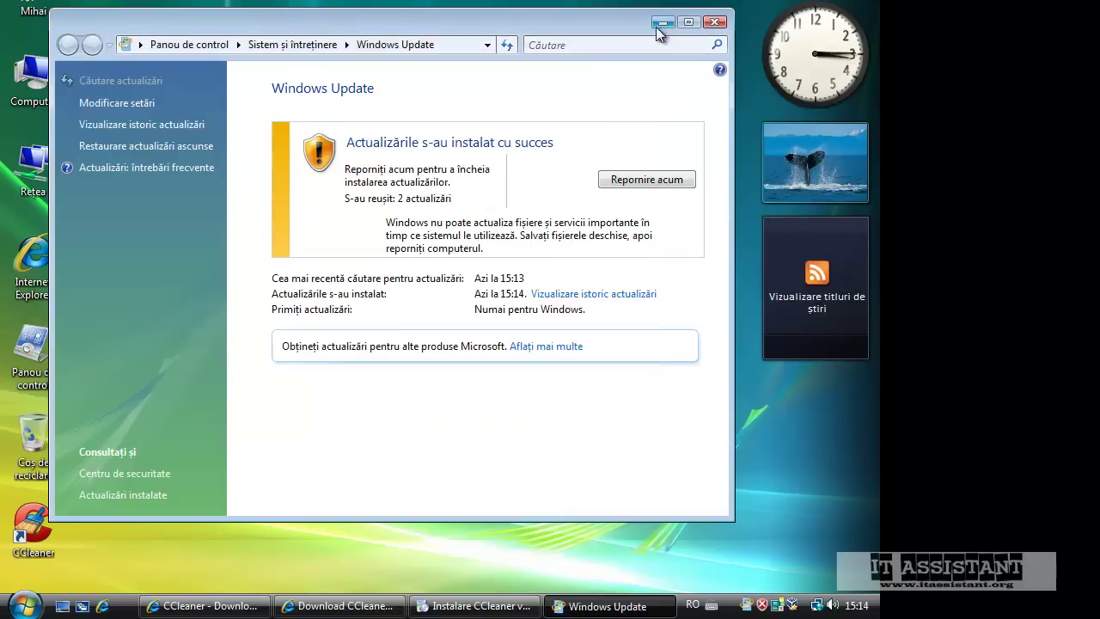
click(660, 23)
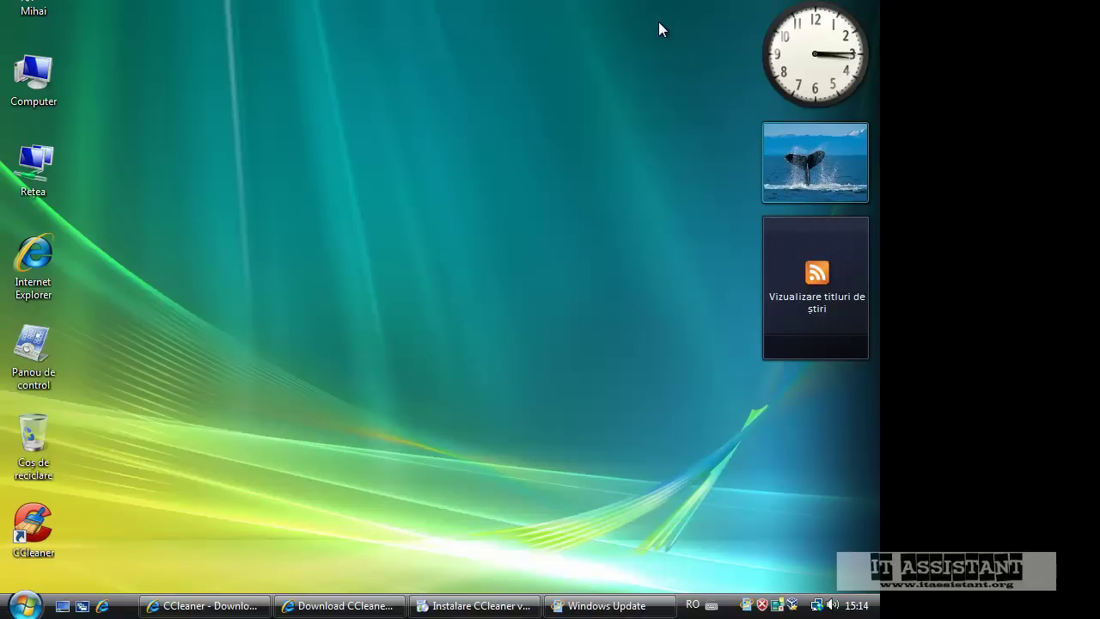
right_click(23, 75)
click(82, 279)
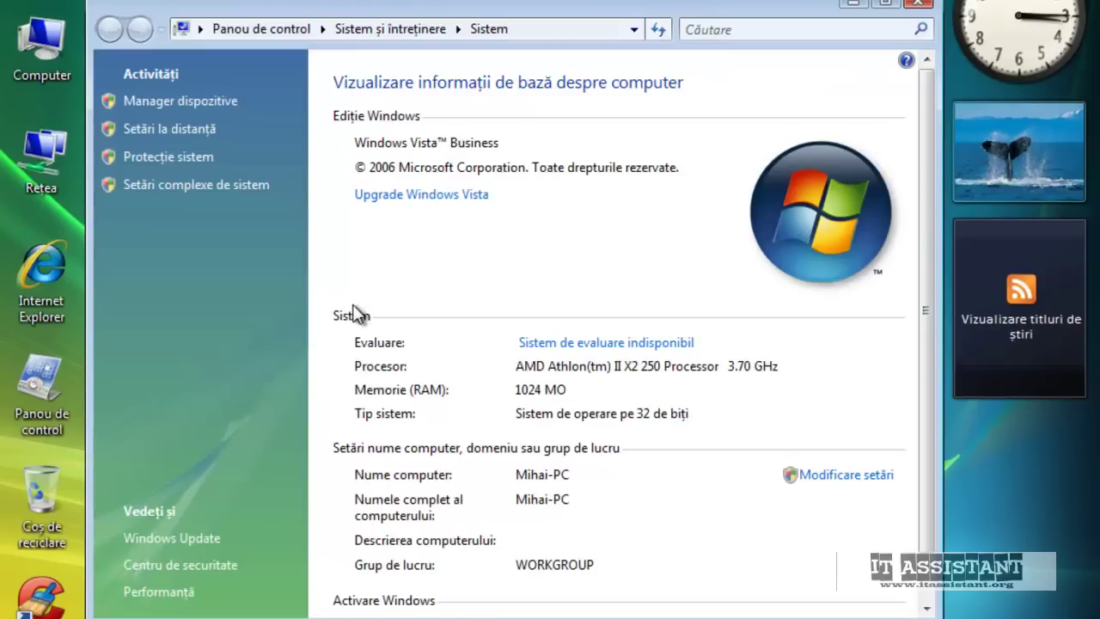
scroll(318, 300, down, 2)
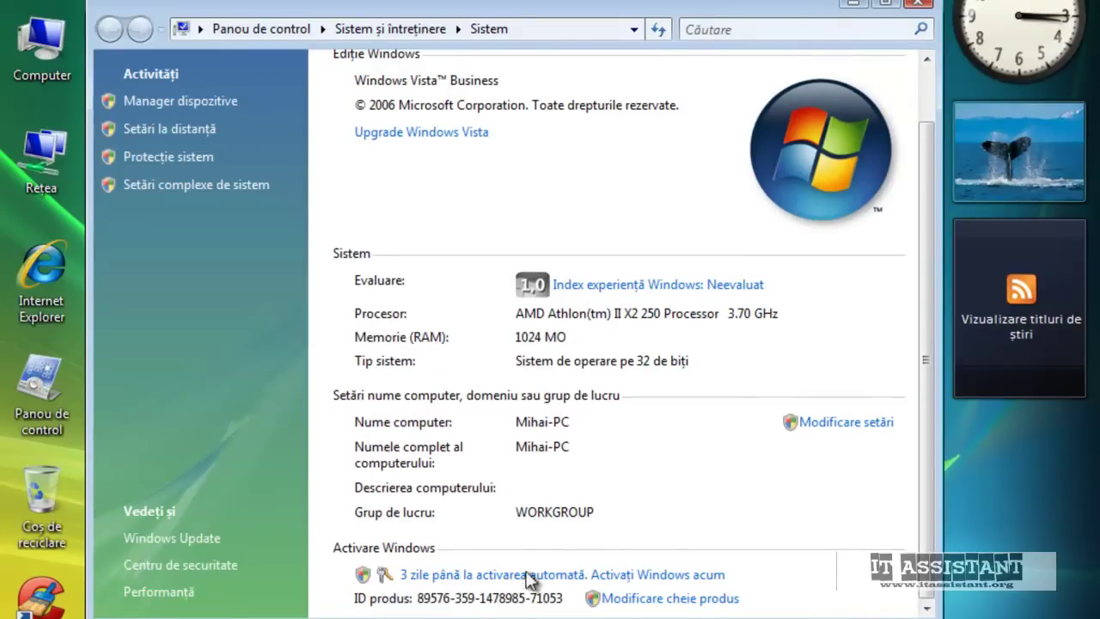
click(531, 581)
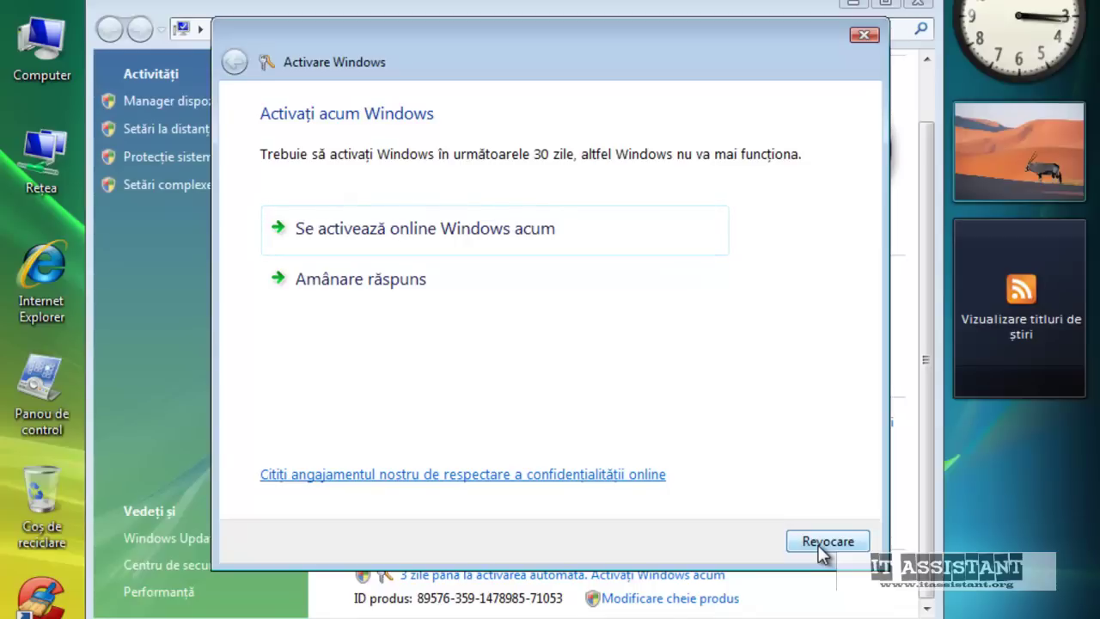
click(819, 545)
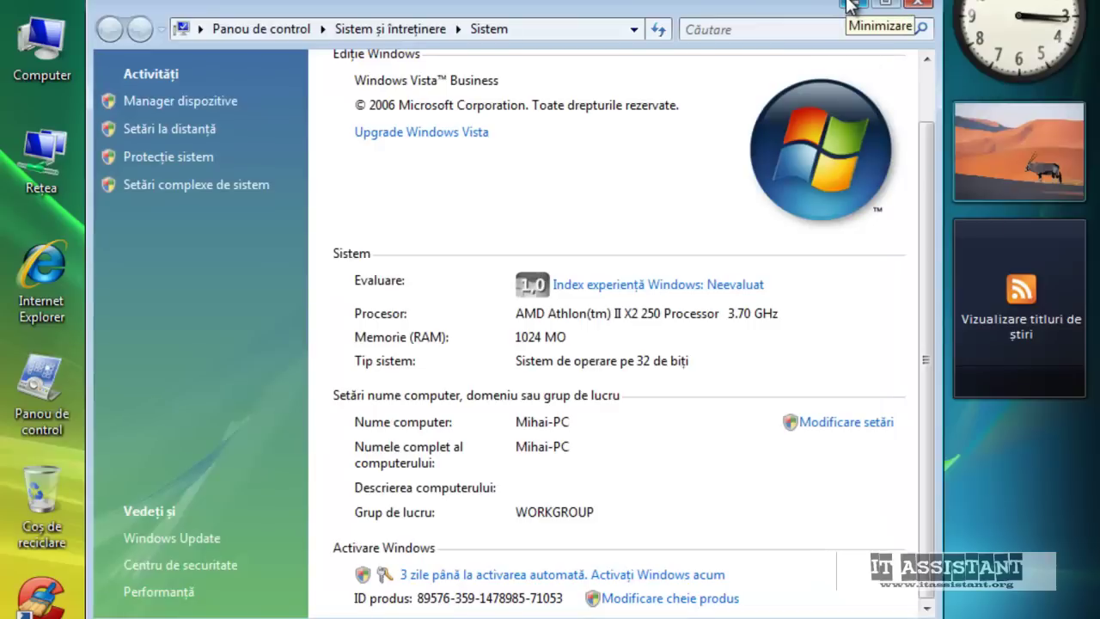
click(851, 7)
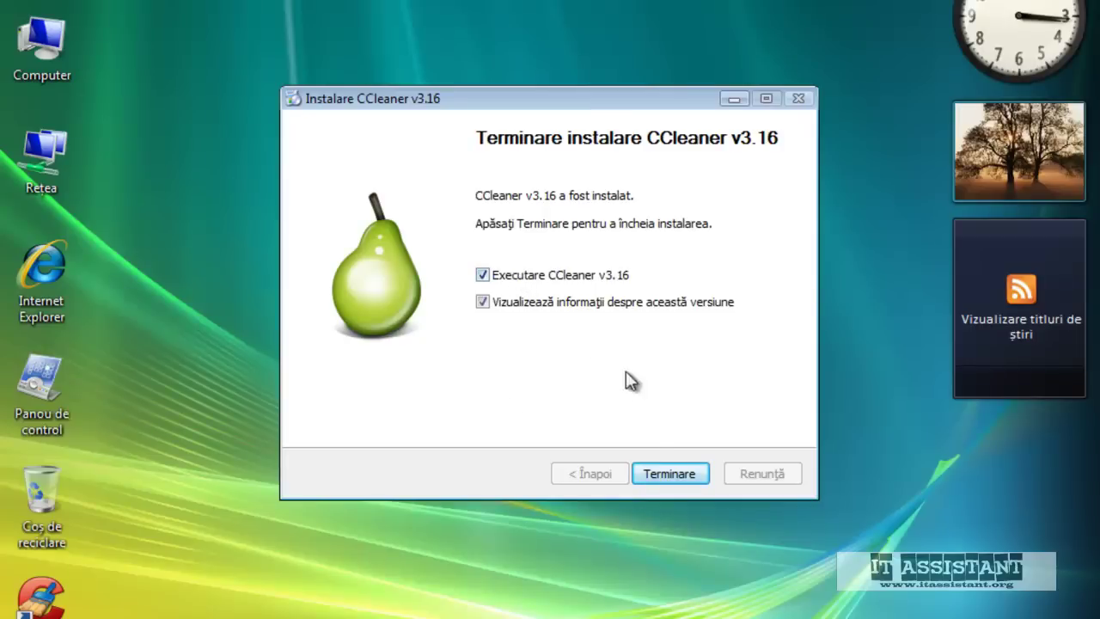
Finish CCleaner setup without viewing version info and accept the recommended smart cookie scan
click(572, 306)
click(658, 480)
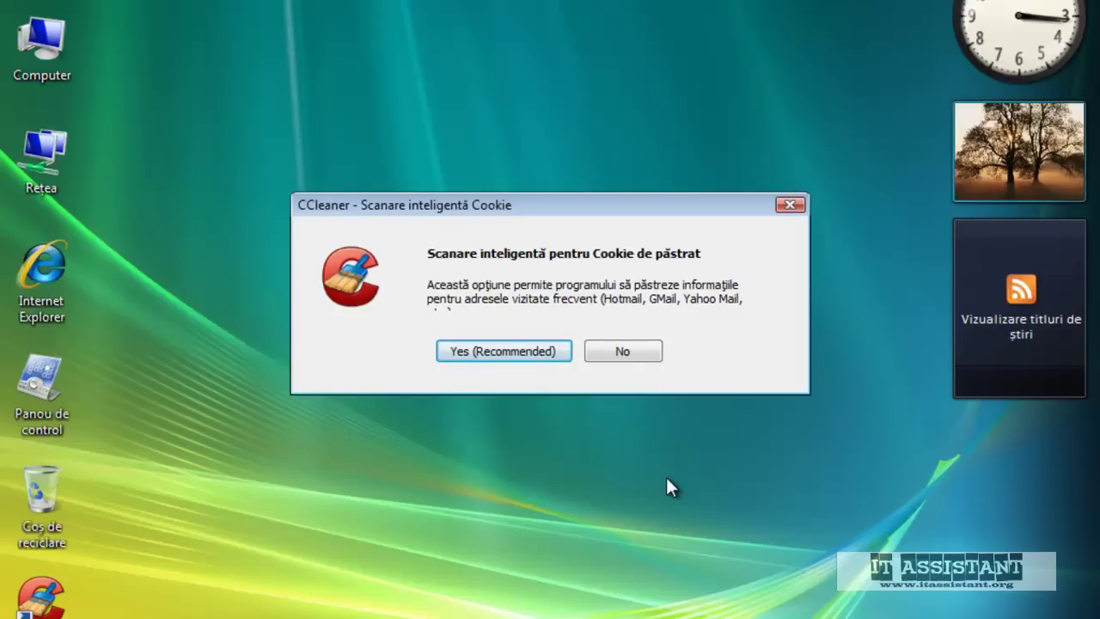
click(527, 356)
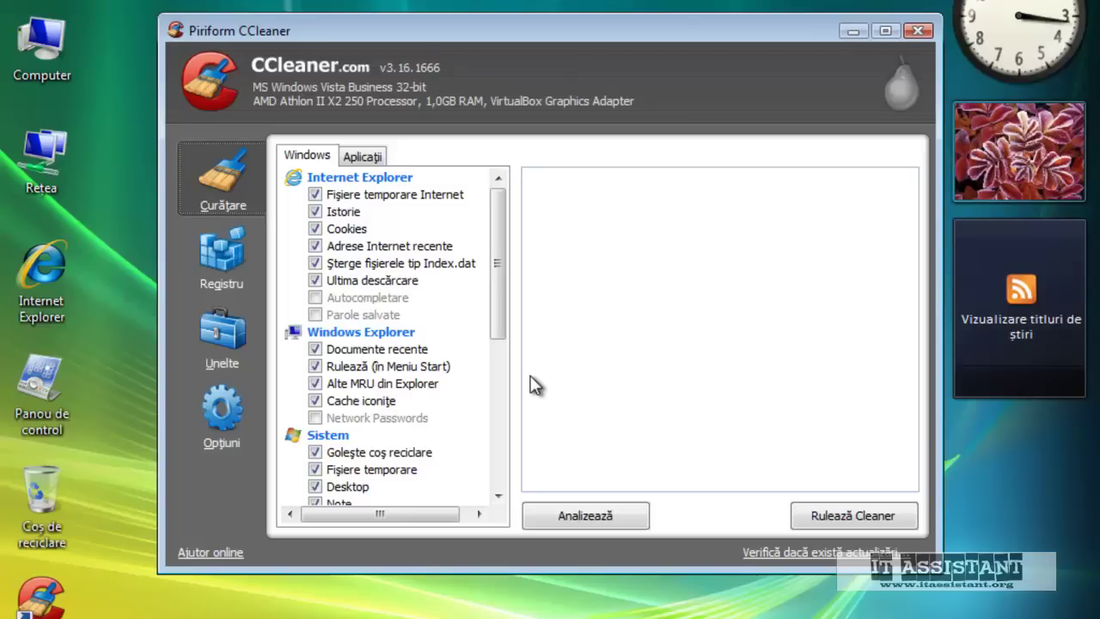
Analyze which temporary files, history and logs CCleaner would remove
drag(504, 225, 507, 427)
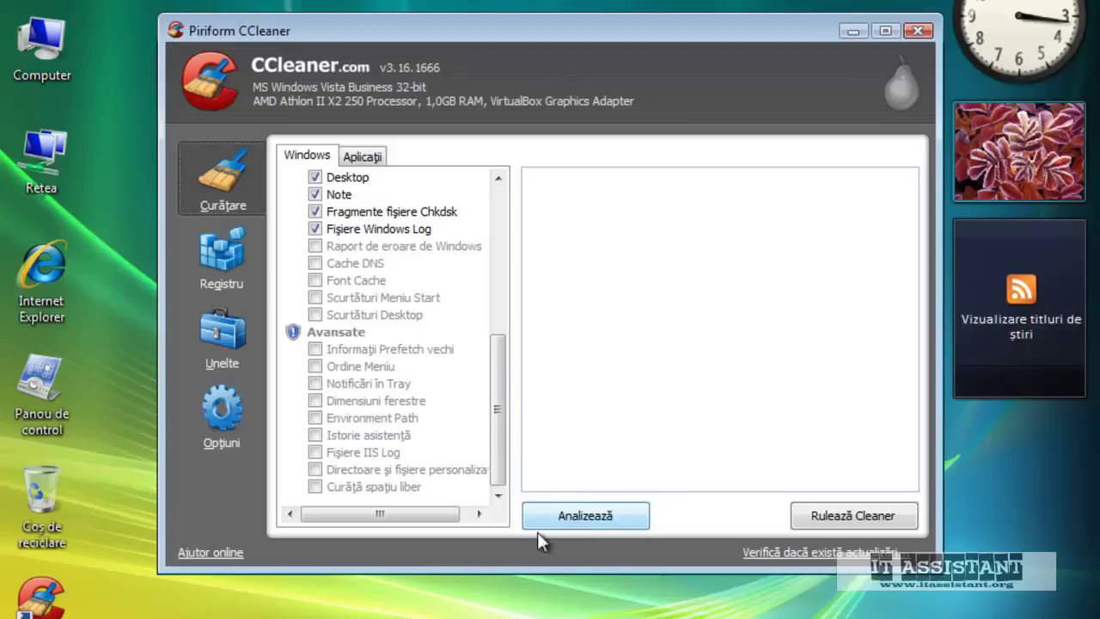
right_click(395, 617)
key(Escape)
right_click(408, 613)
key(Escape)
click(614, 517)
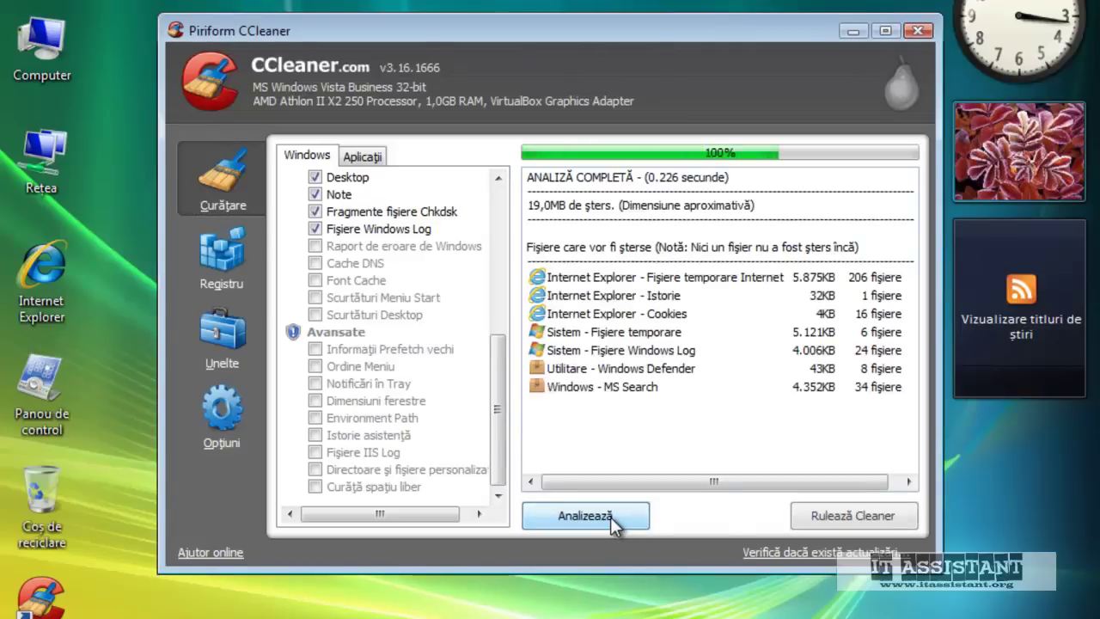
Delete the 35,0MB of found files, then scan the registry for problems
click(849, 516)
click(710, 257)
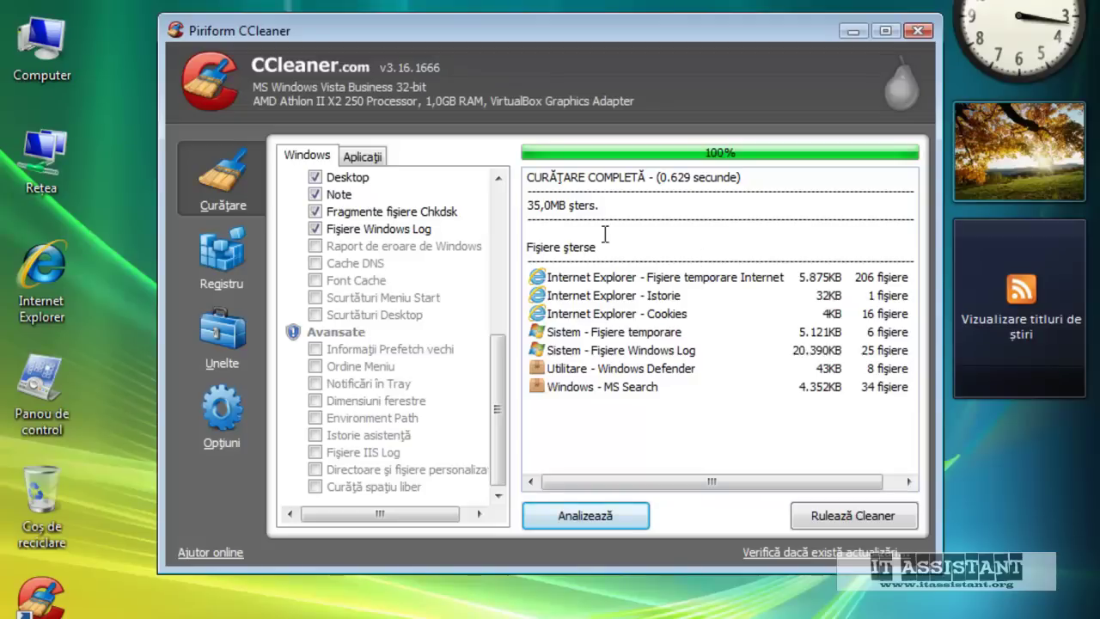
click(206, 259)
click(572, 514)
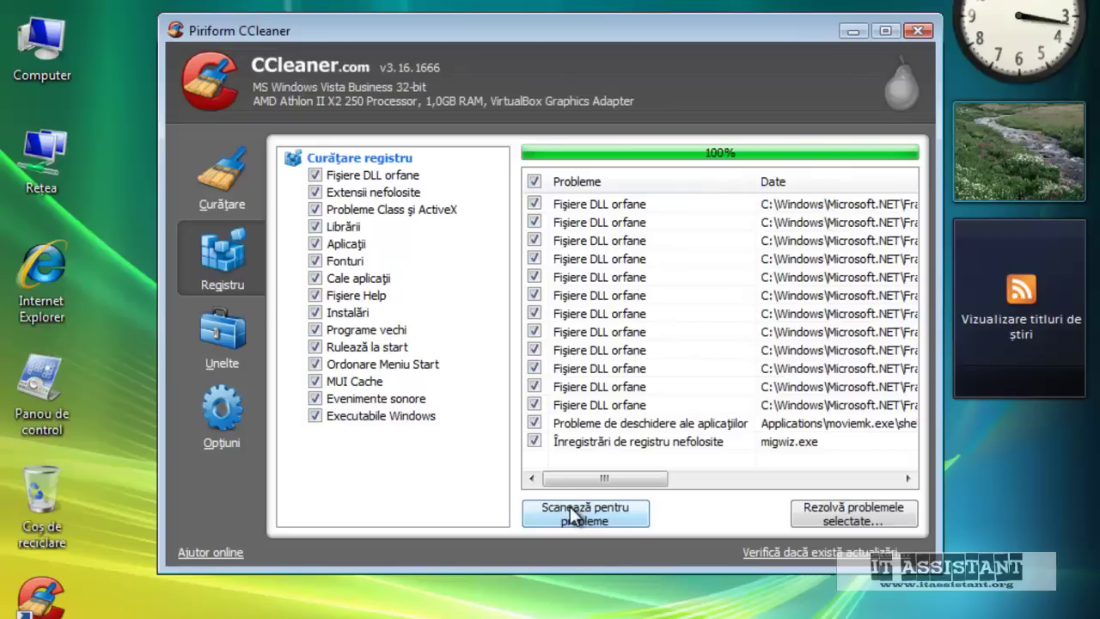
Fix all 14 registry problems without a backup, then close CCleaner
click(870, 516)
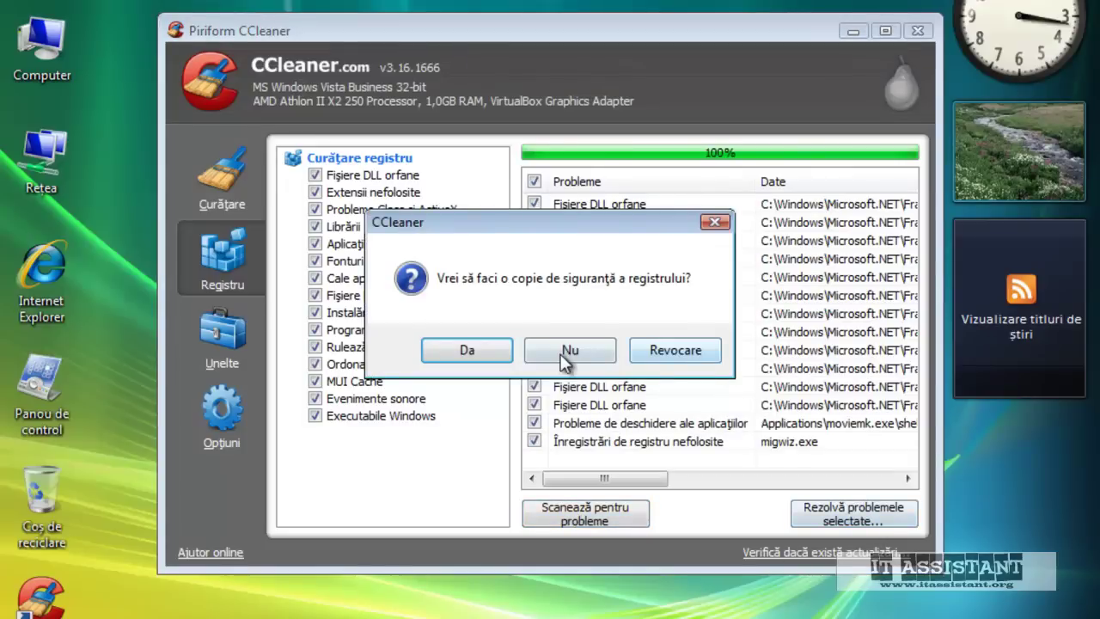
click(563, 361)
click(602, 397)
click(729, 406)
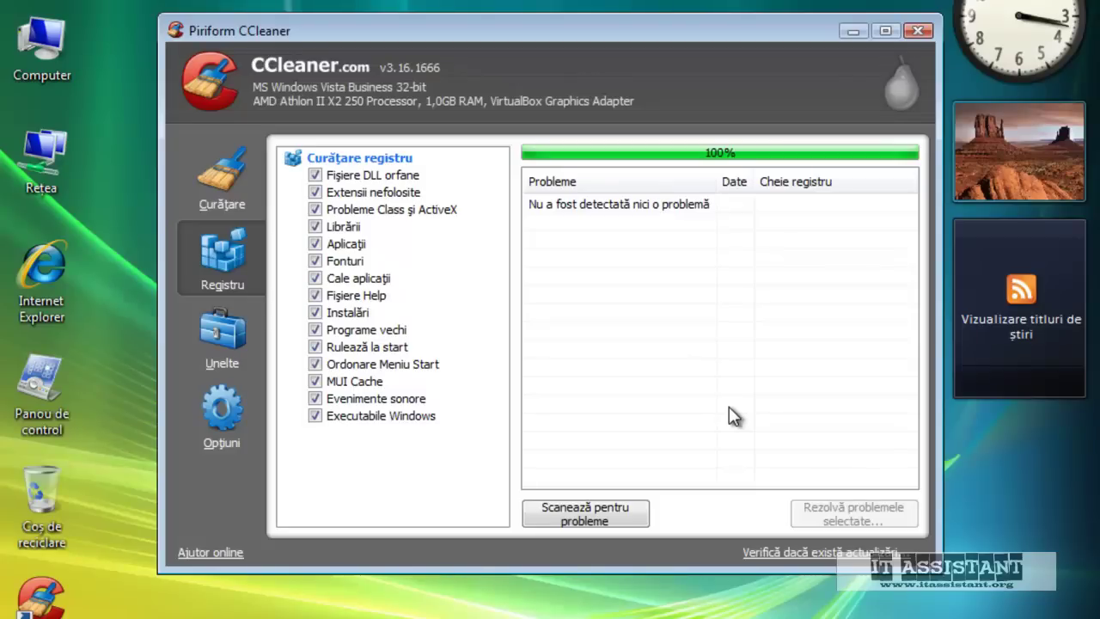
click(919, 30)
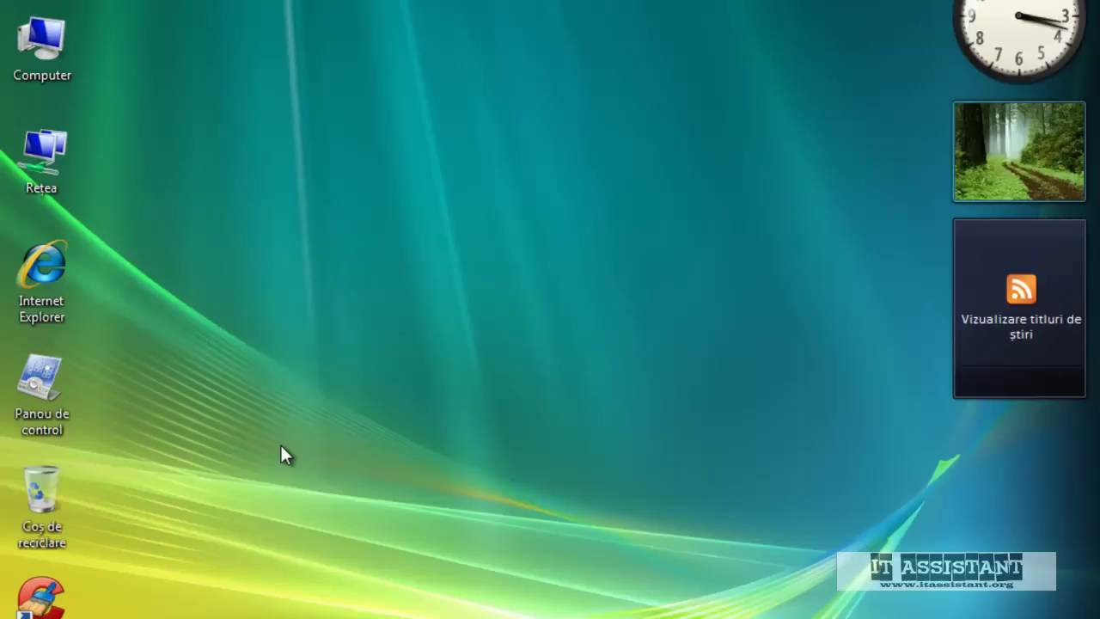
Launch Internet Explorer, search google.ro for bitdefender free edition, and open the free antivirus page
double_click(28, 279)
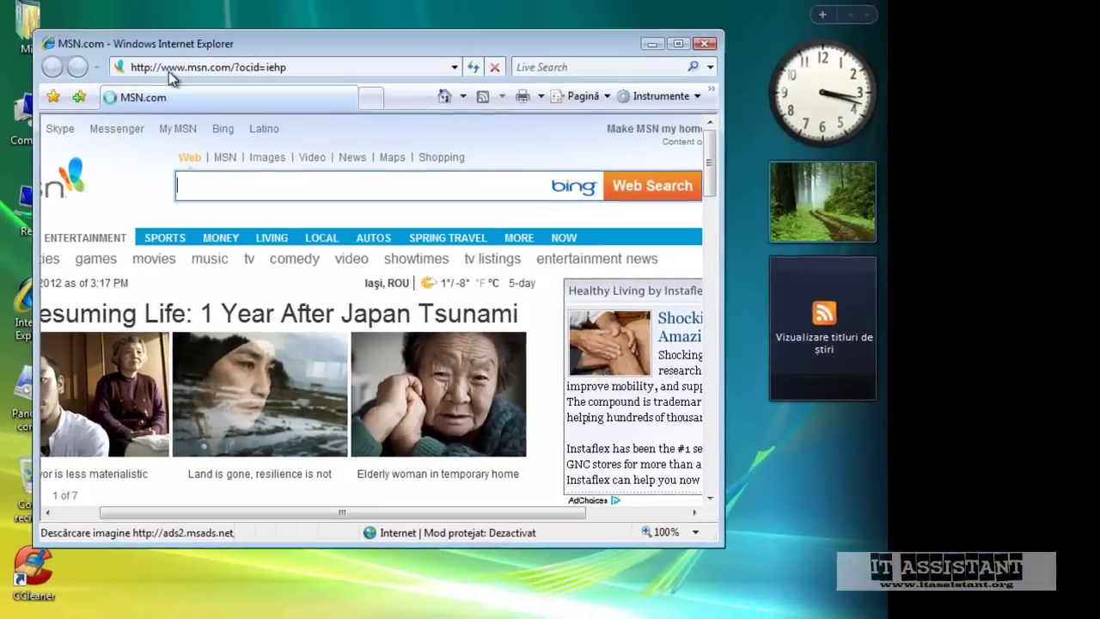
click(168, 69)
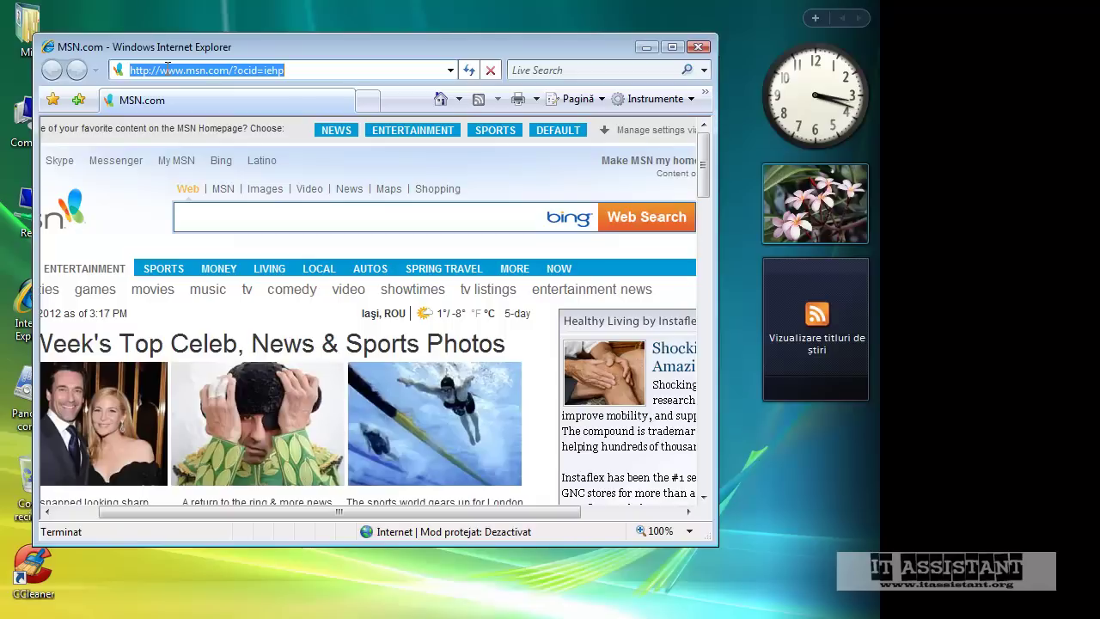
text(google.ro)
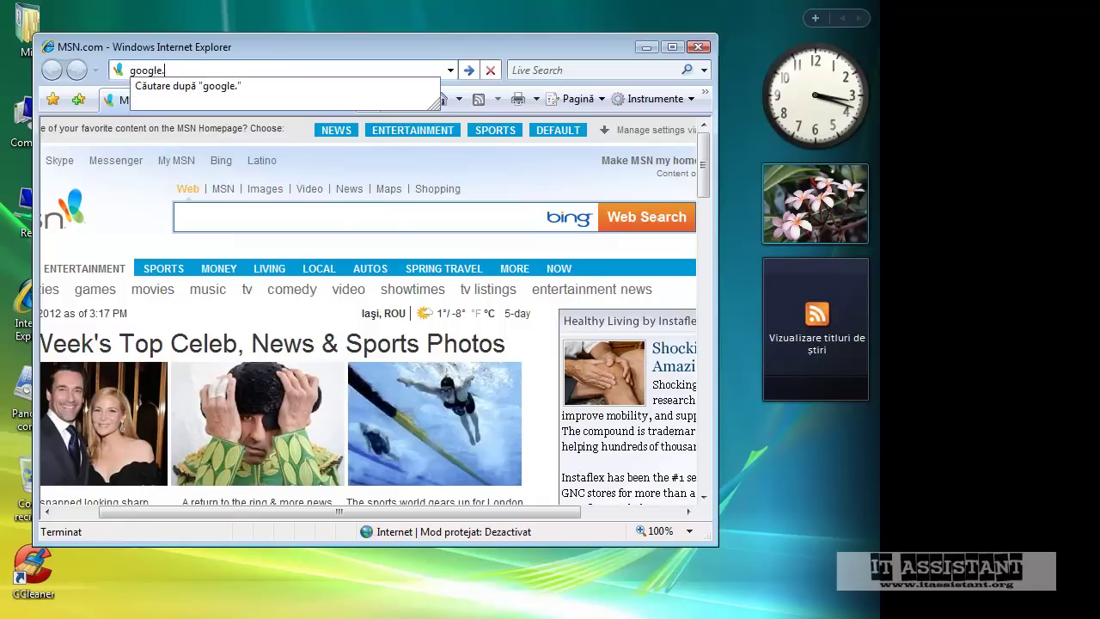
key(Return)
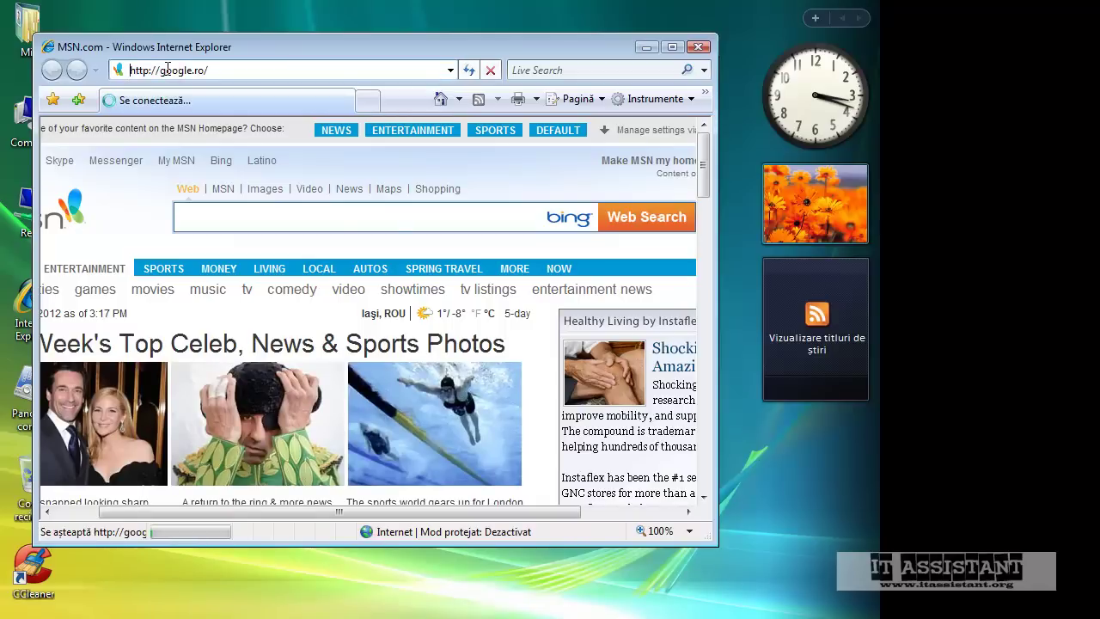
text(botdefender free)
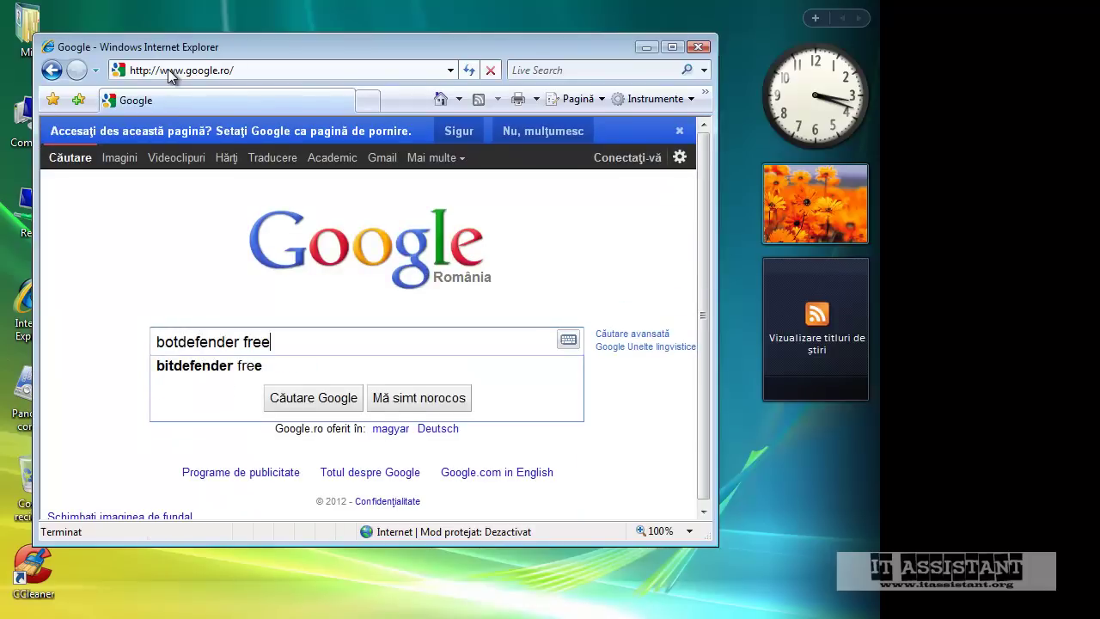
text( edtion)
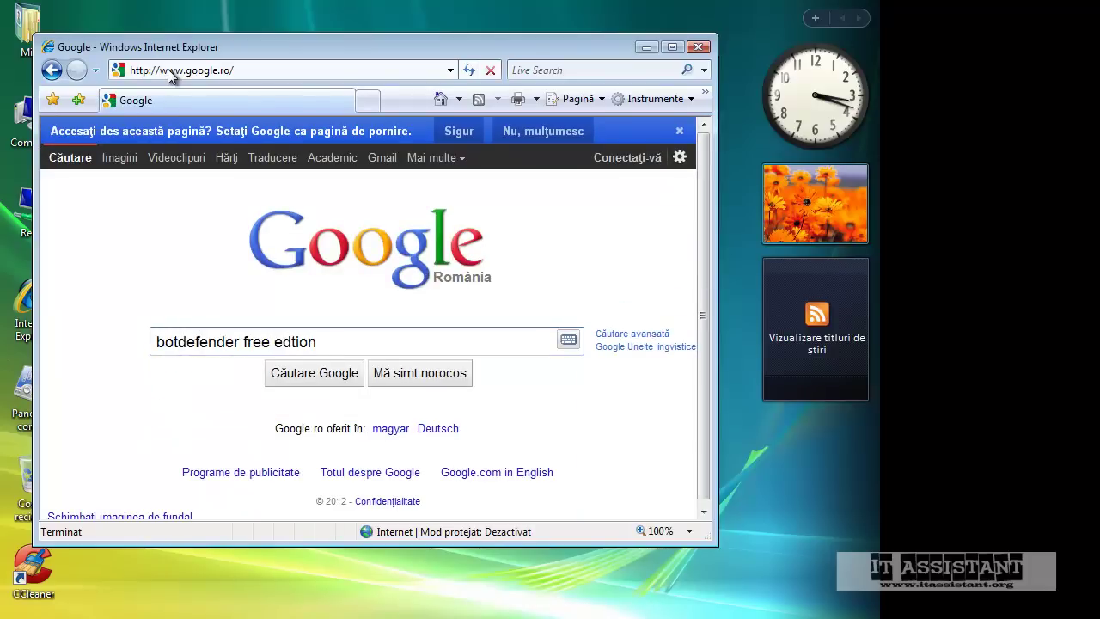
key(Return)
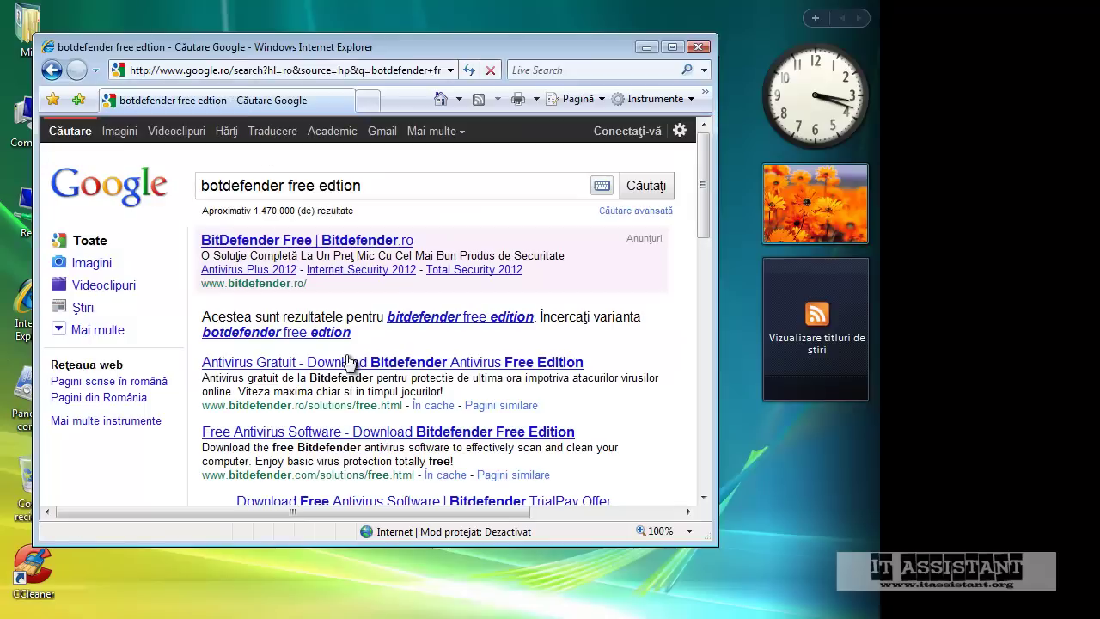
click(497, 320)
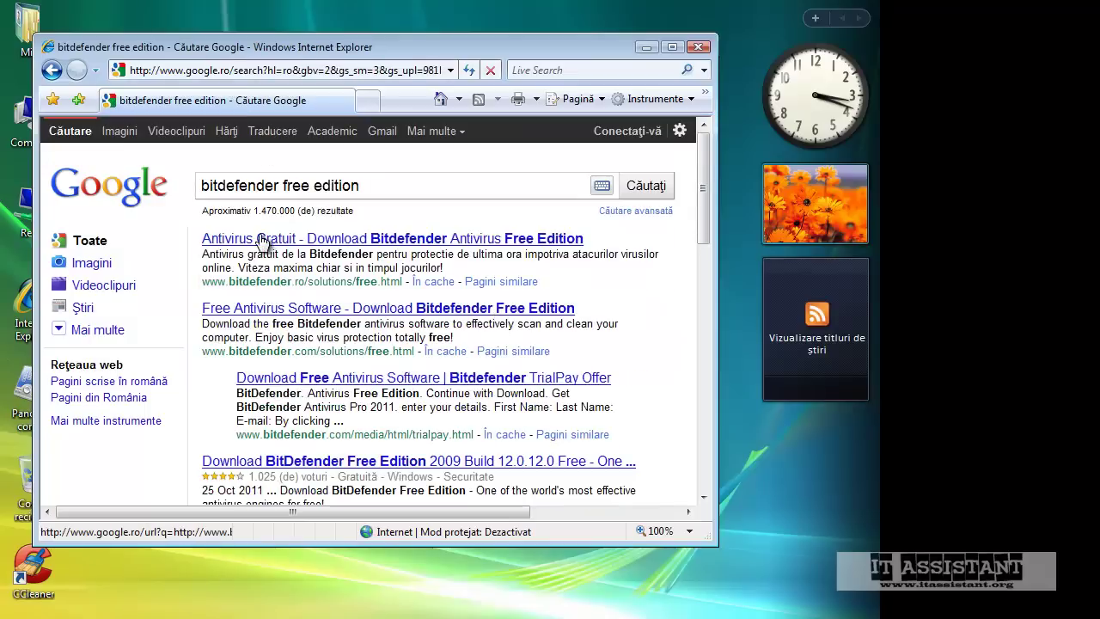
click(264, 244)
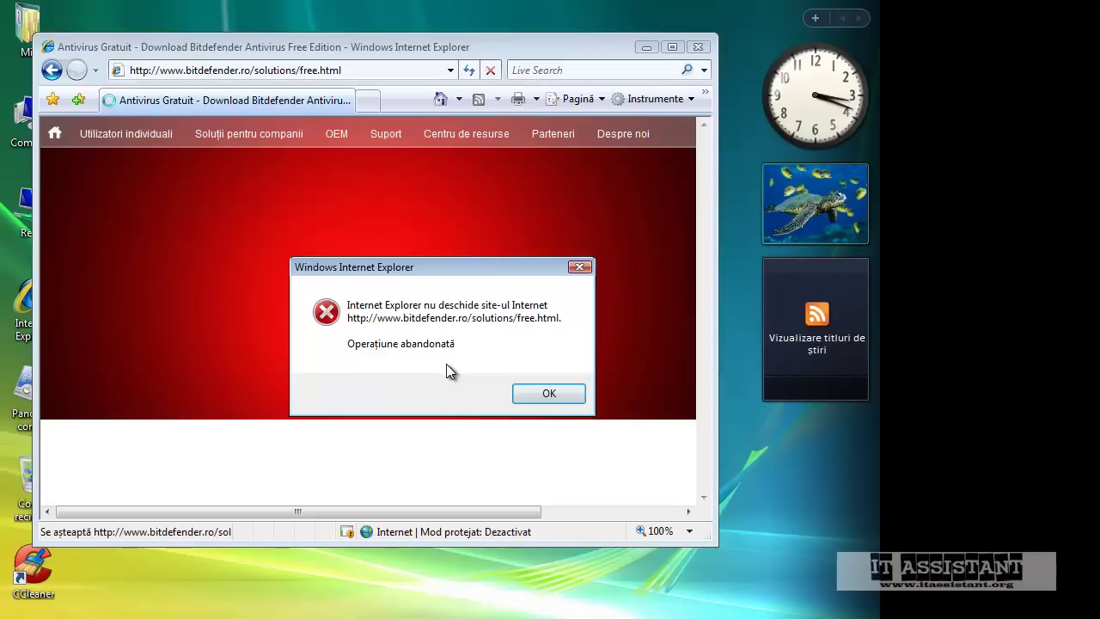
Dismiss the aborted-operation error and reload the Bitdefender free edition page
click(530, 390)
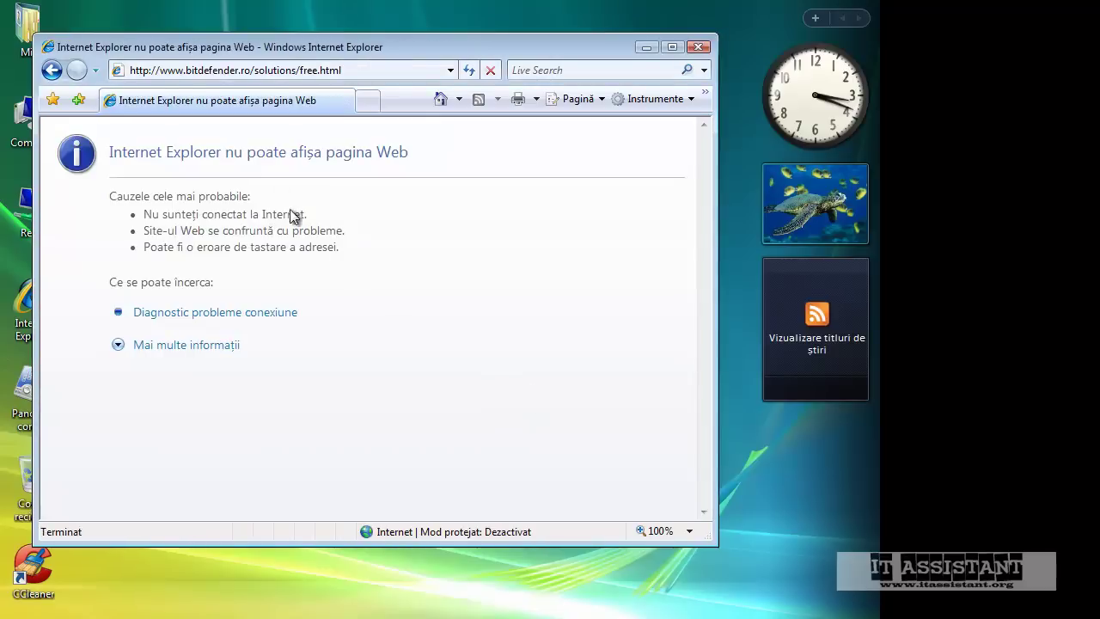
click(267, 72)
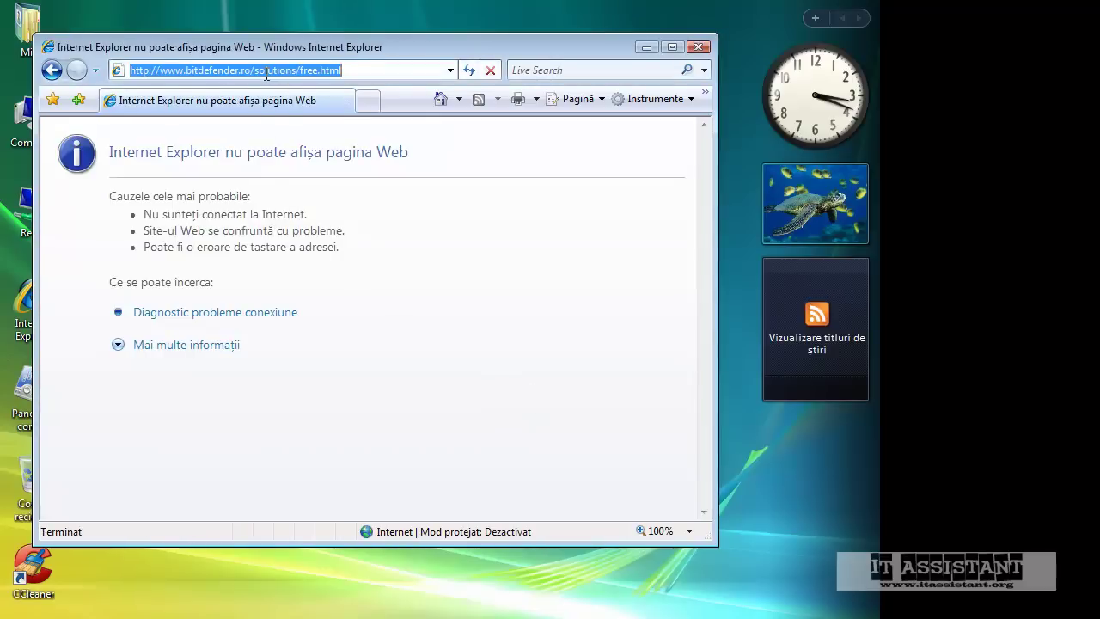
key(Return)
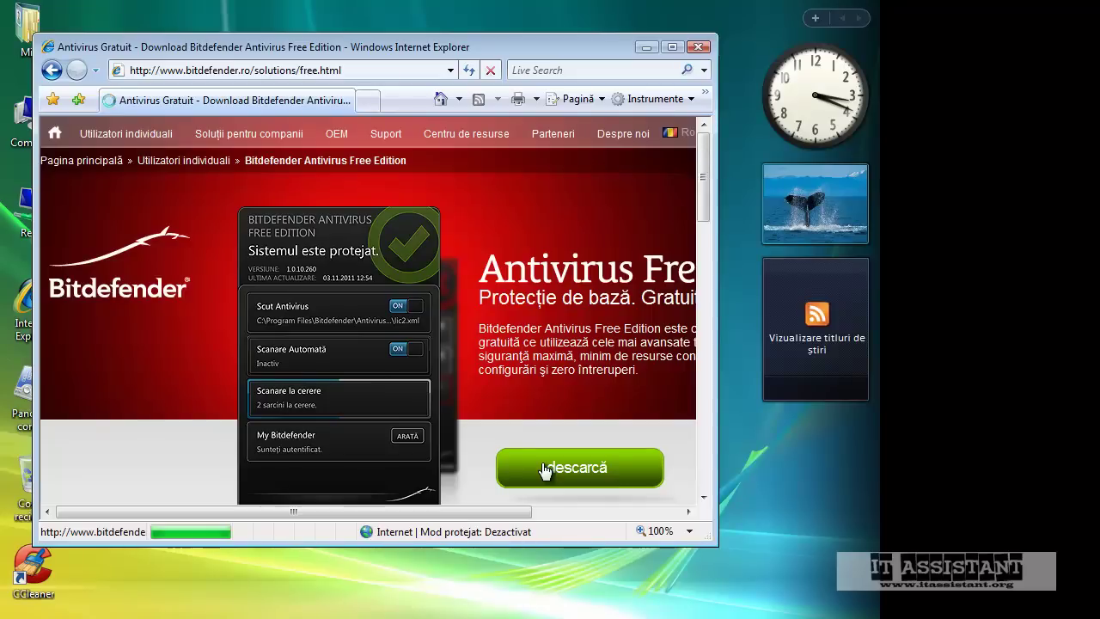
Download and save the Bitdefender_AVFree.exe installer
click(544, 471)
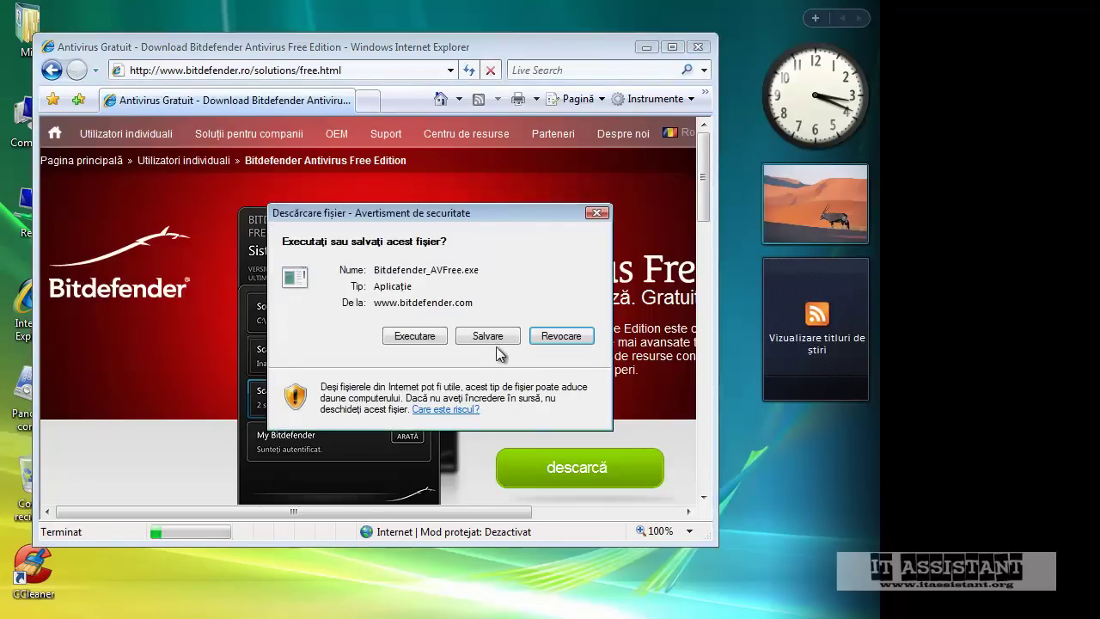
click(493, 336)
key(Return)
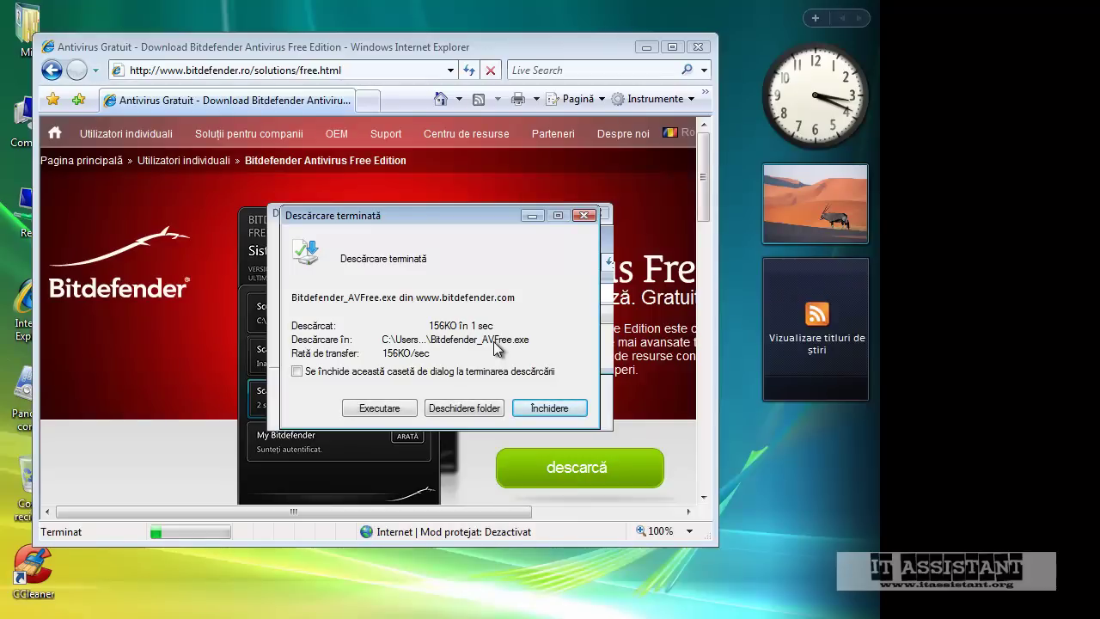
Run the downloaded installer, closing the browser and allowing it in the security warning
click(387, 406)
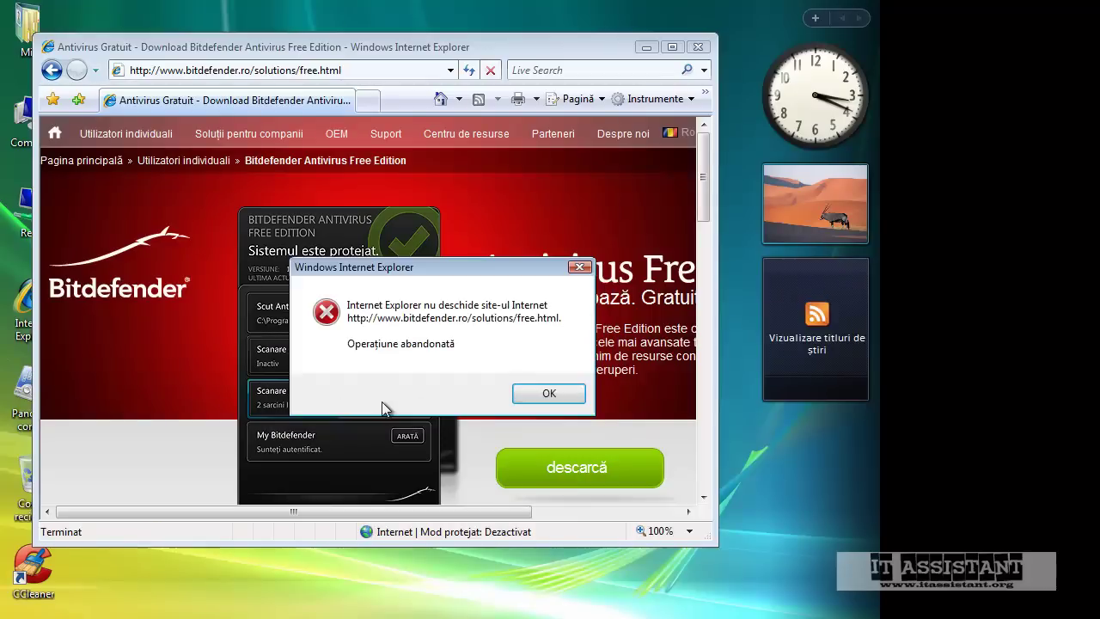
click(549, 394)
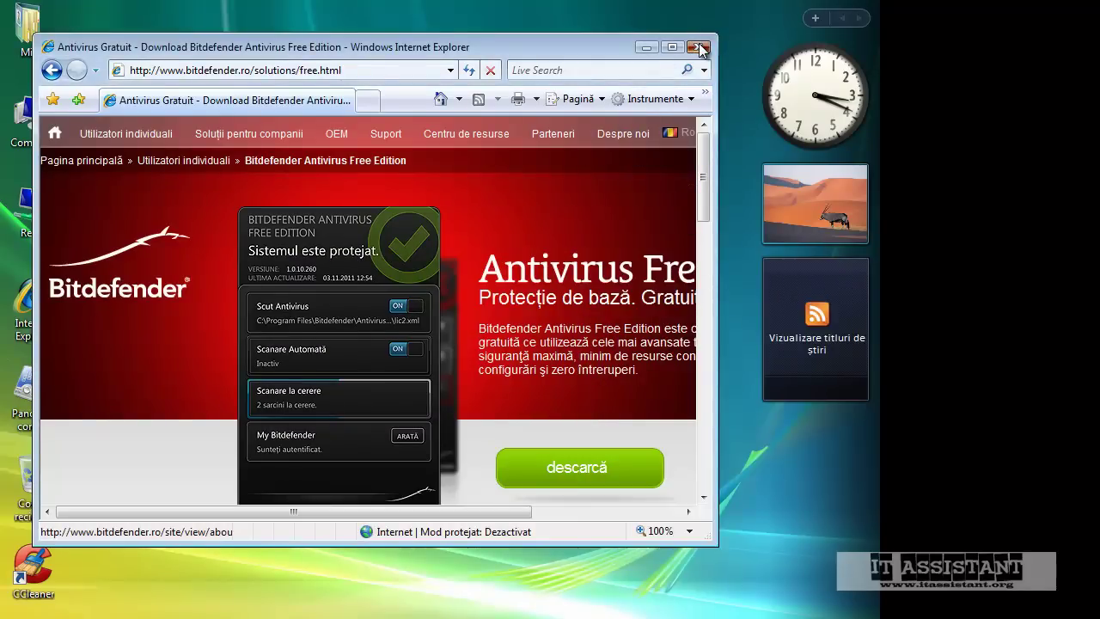
click(701, 49)
click(376, 412)
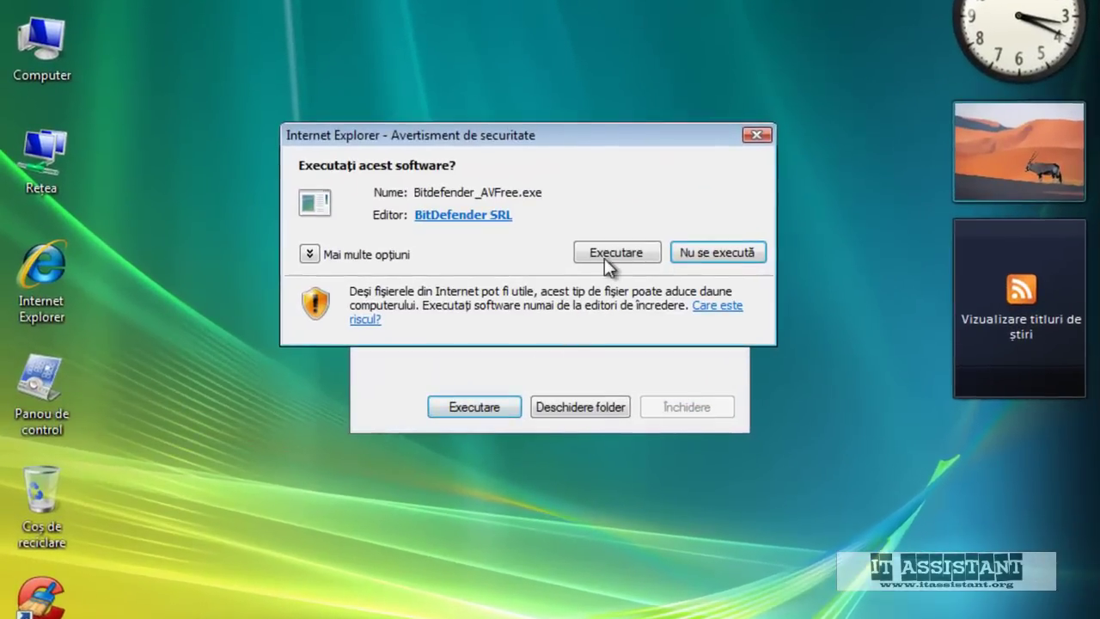
click(538, 279)
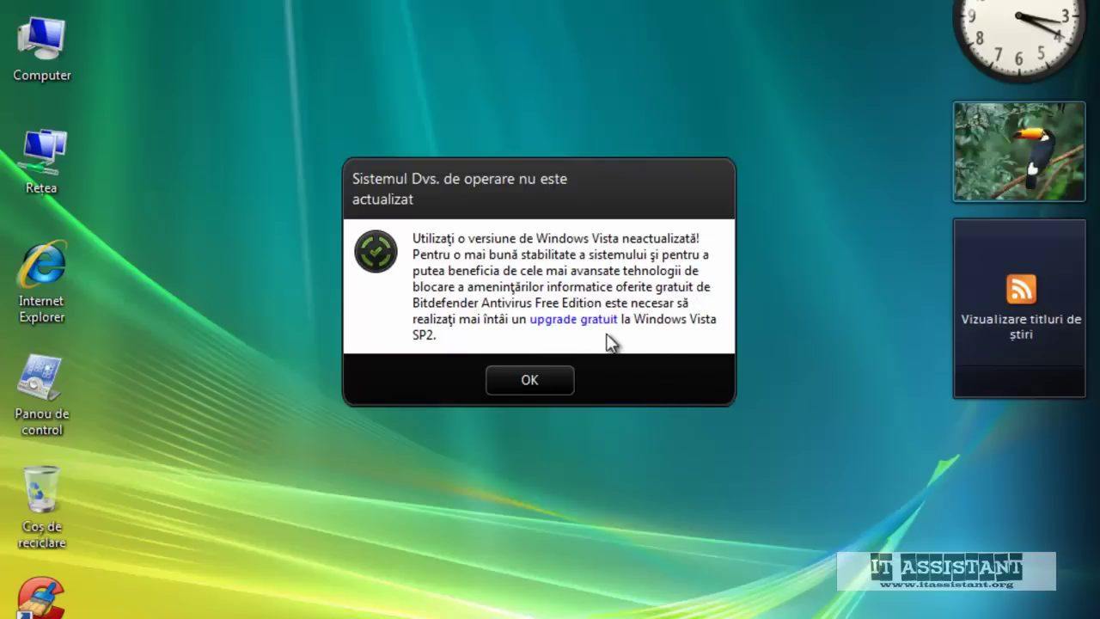
View the Computer's system properties, then dismiss Bitdefender's outdated-Windows warning
right_click(65, 73)
click(120, 306)
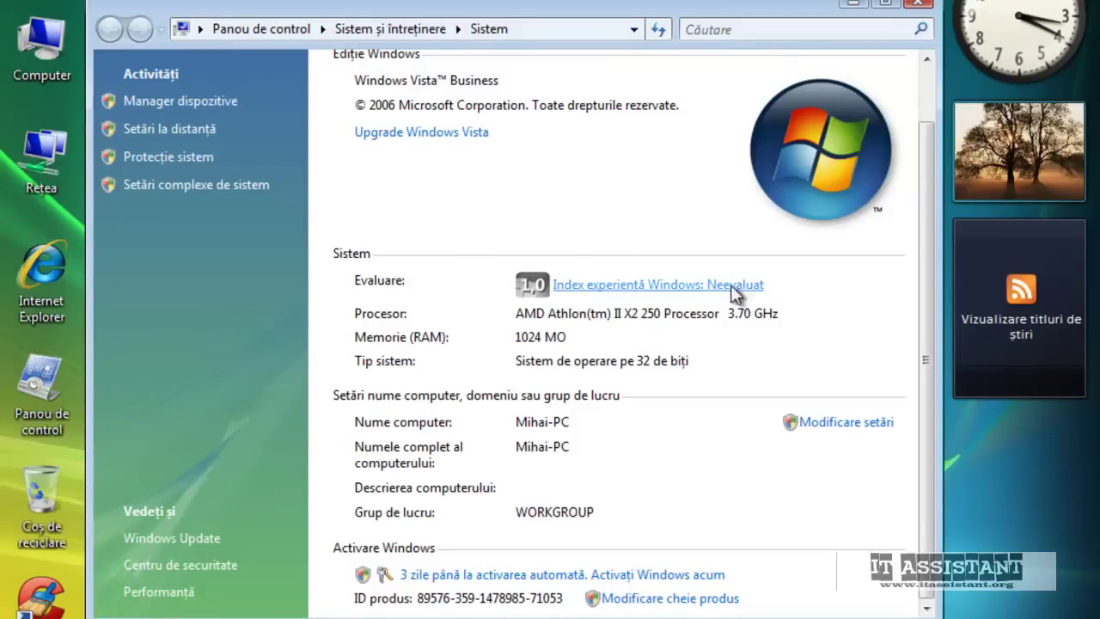
click(918, 4)
click(526, 383)
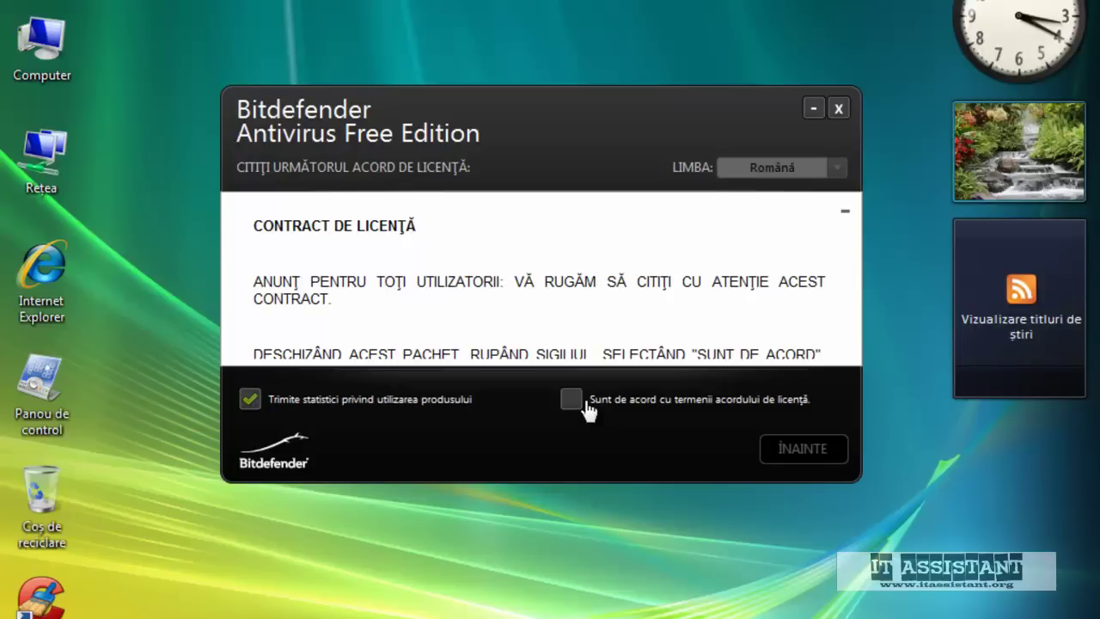
Turn off usage statistics, accept the license, and start installing with a quick scan
click(420, 401)
click(570, 398)
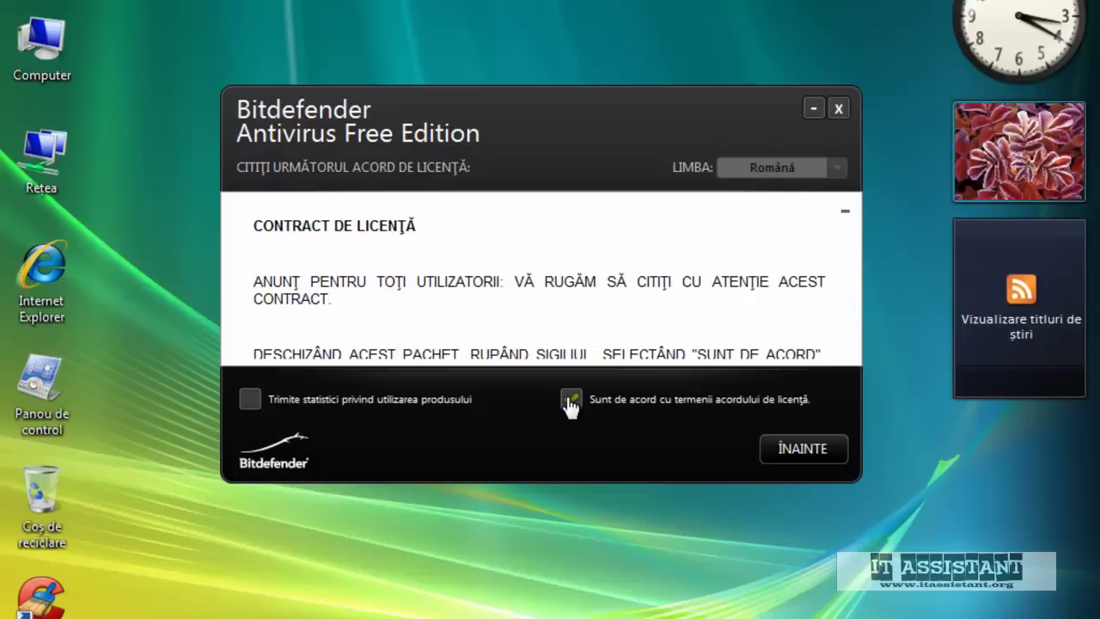
click(788, 449)
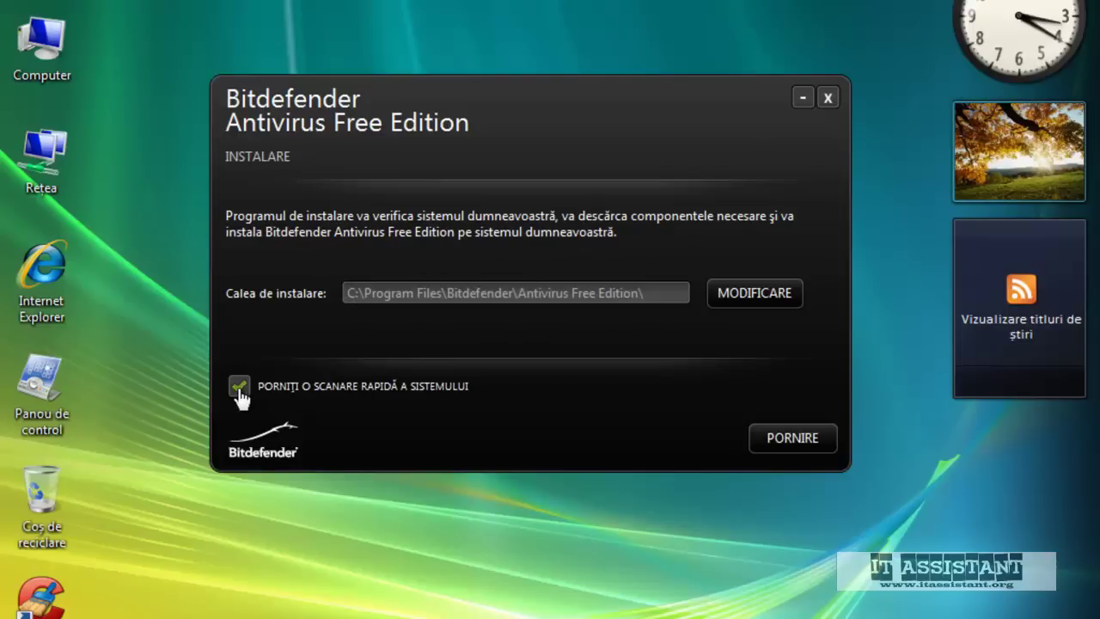
click(774, 440)
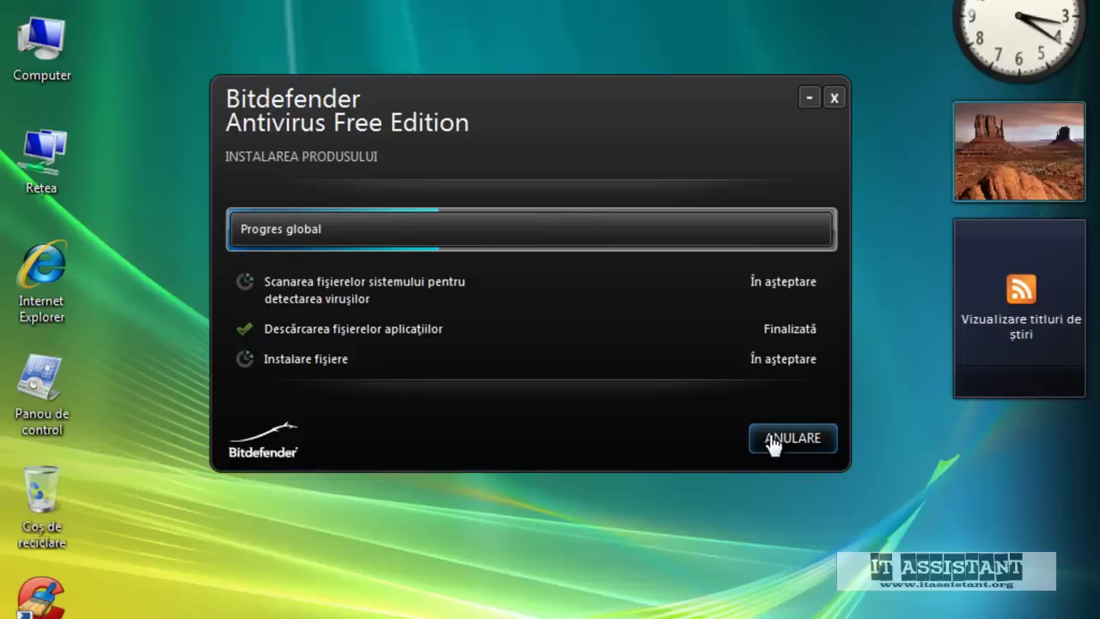
Try loading bitdefender.ro, dismiss the aborted-operation error, and reopen Internet Explorer on MSN
double_click(59, 288)
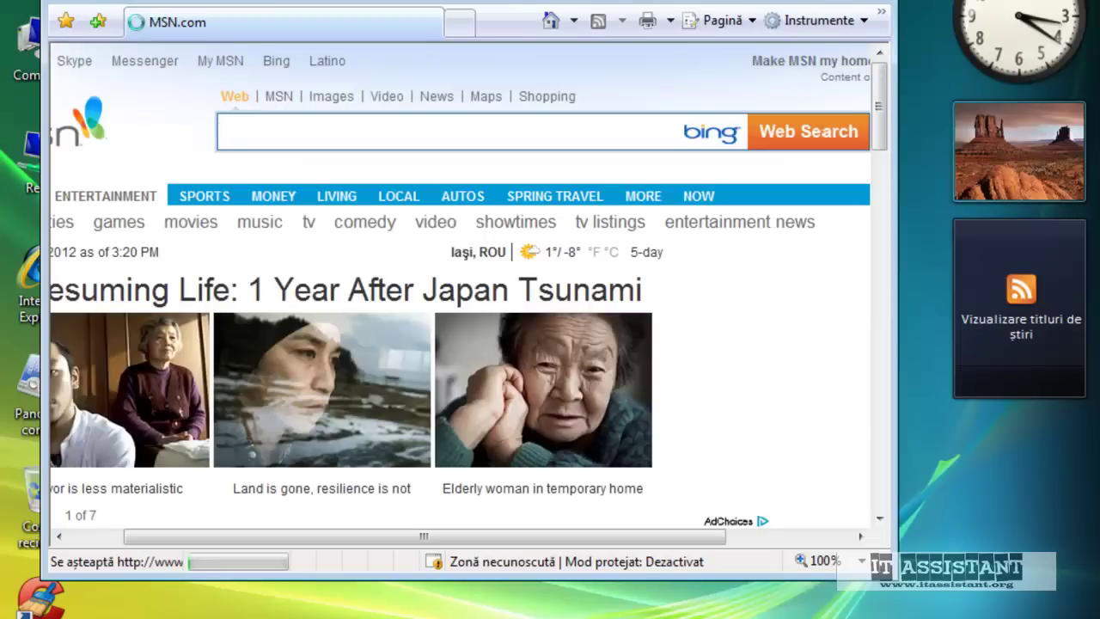
click(249, 2)
text(bitdefender.r)
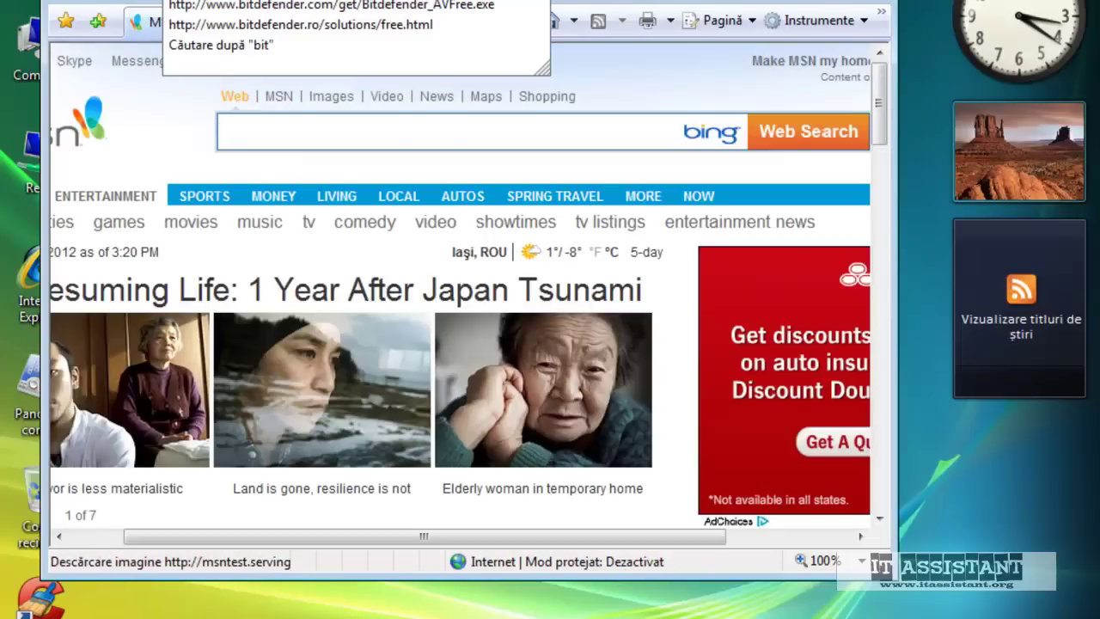
text(o)
key(Return)
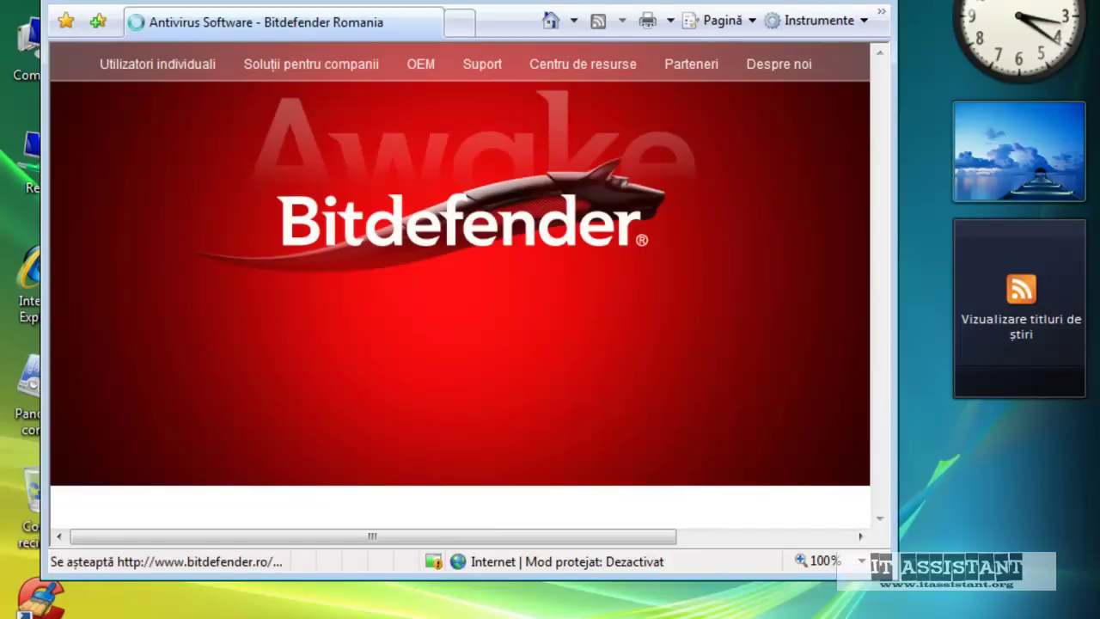
key(F11)
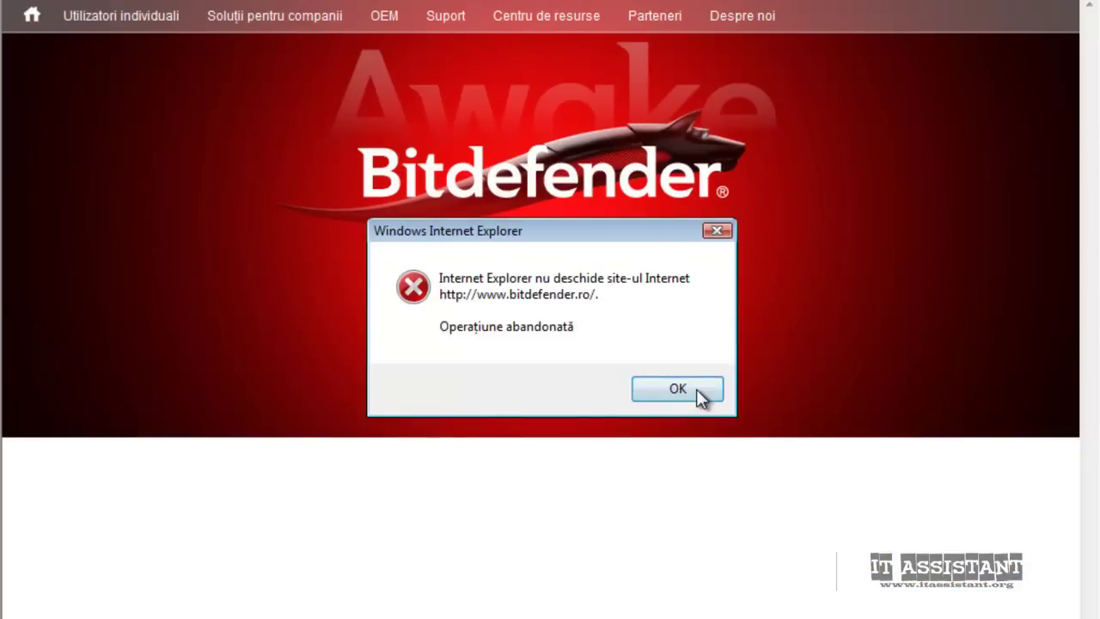
click(696, 389)
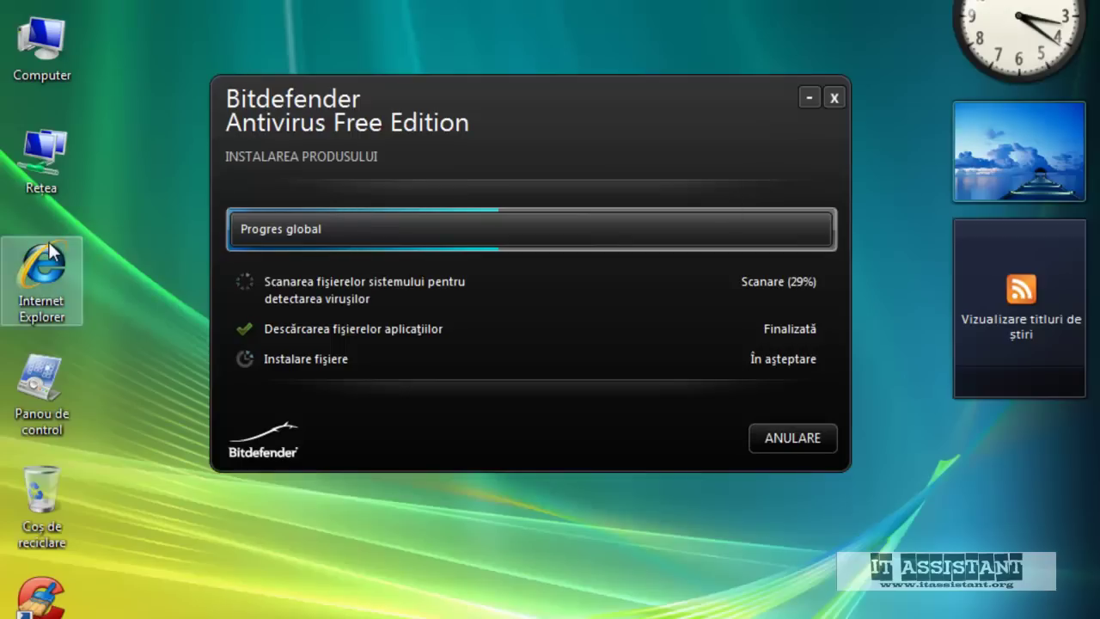
double_click(49, 244)
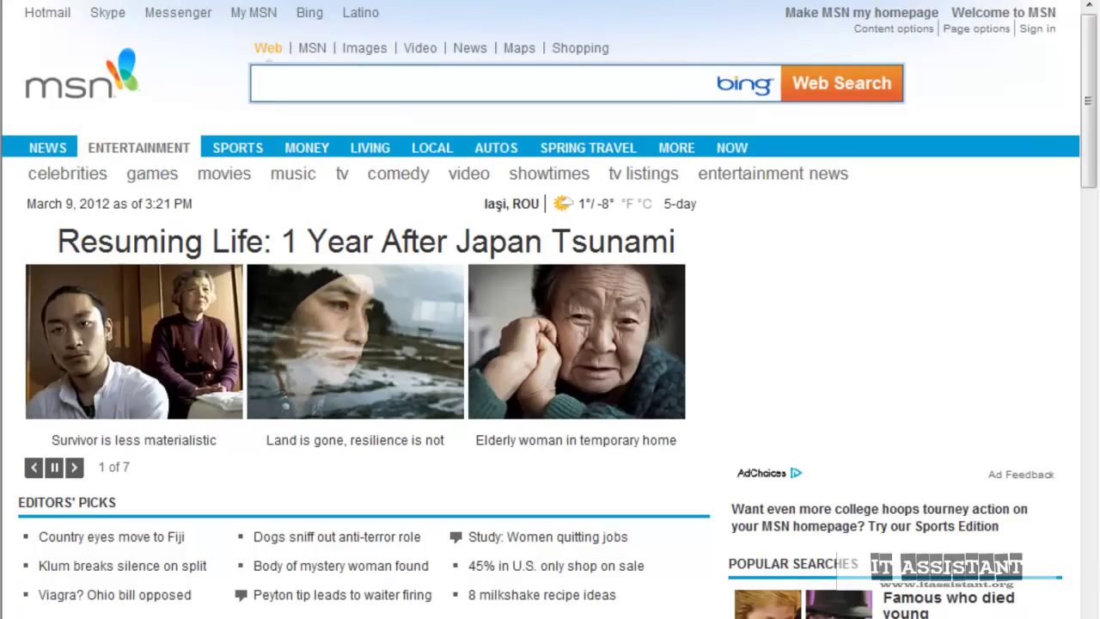
Search google.ro for google chrome
text(google.ro)
key(Return)
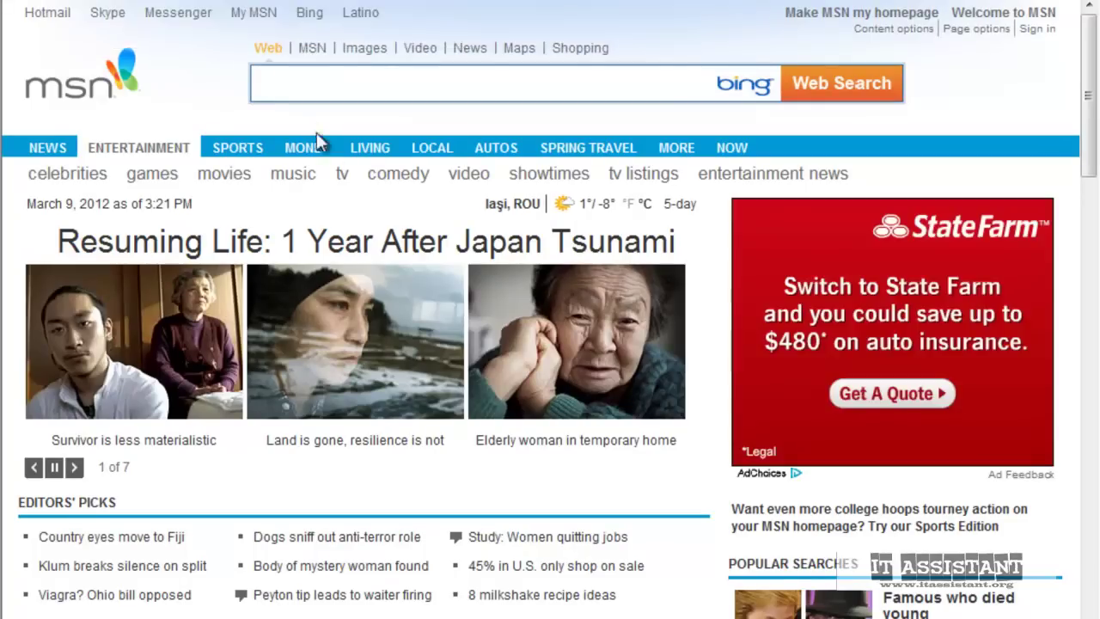
text(g)
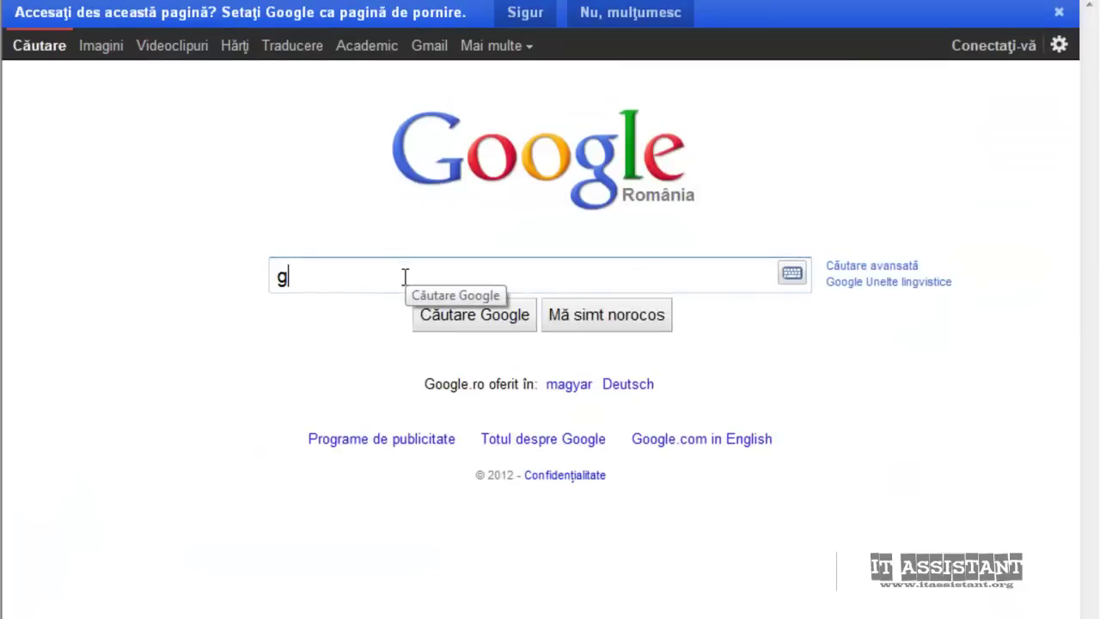
text(oogle chrome)
key(Escape)
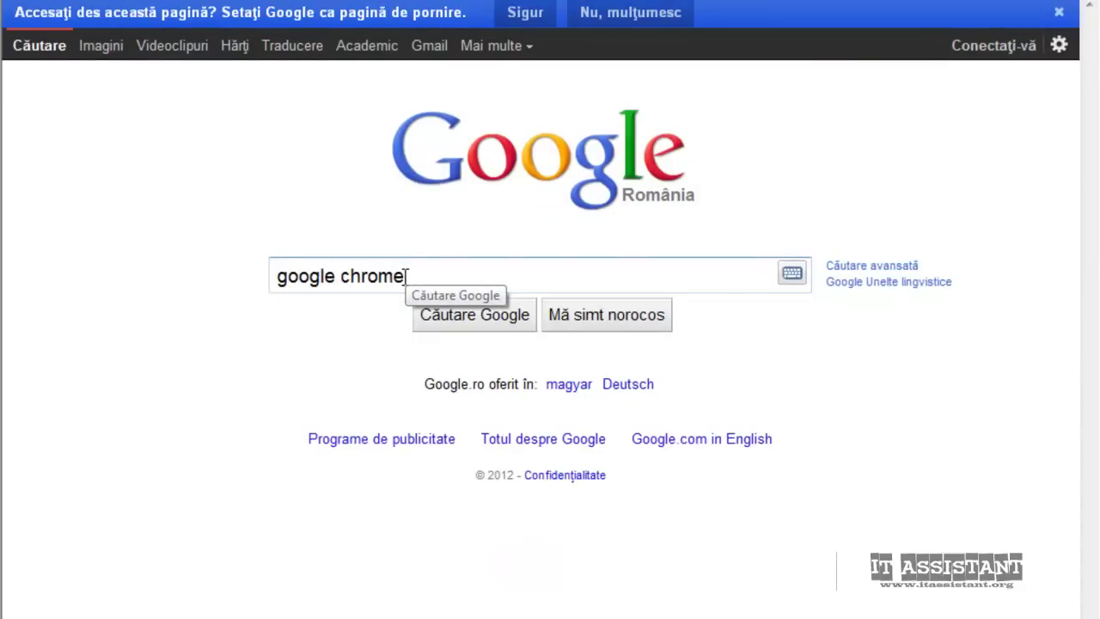
key(Return)
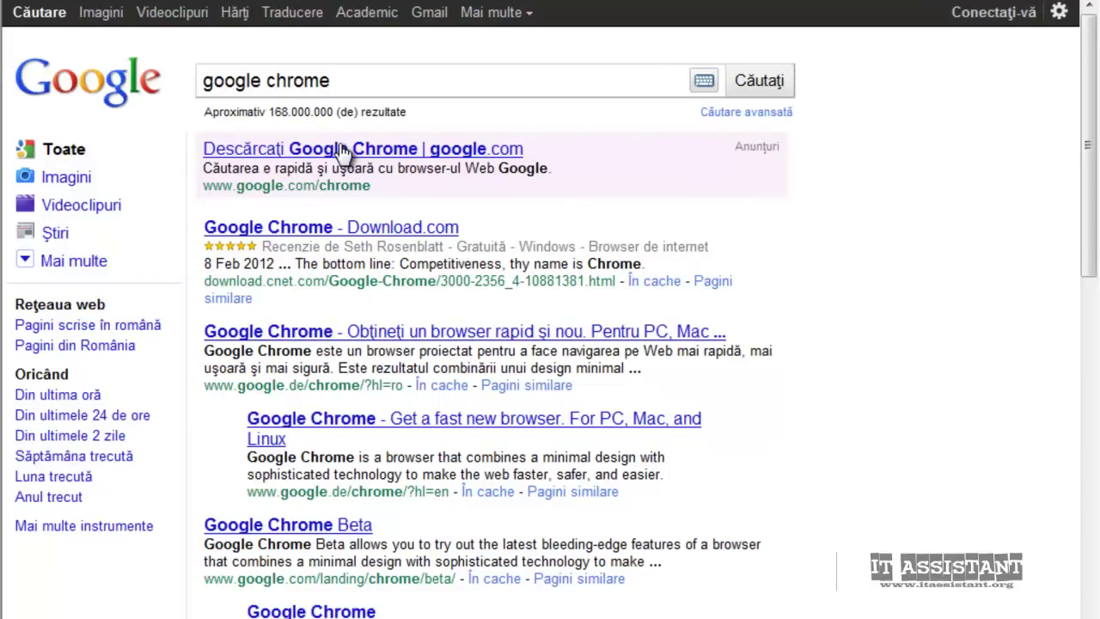
Download Chrome from its official page, accepting the terms to install
click(344, 150)
click(884, 148)
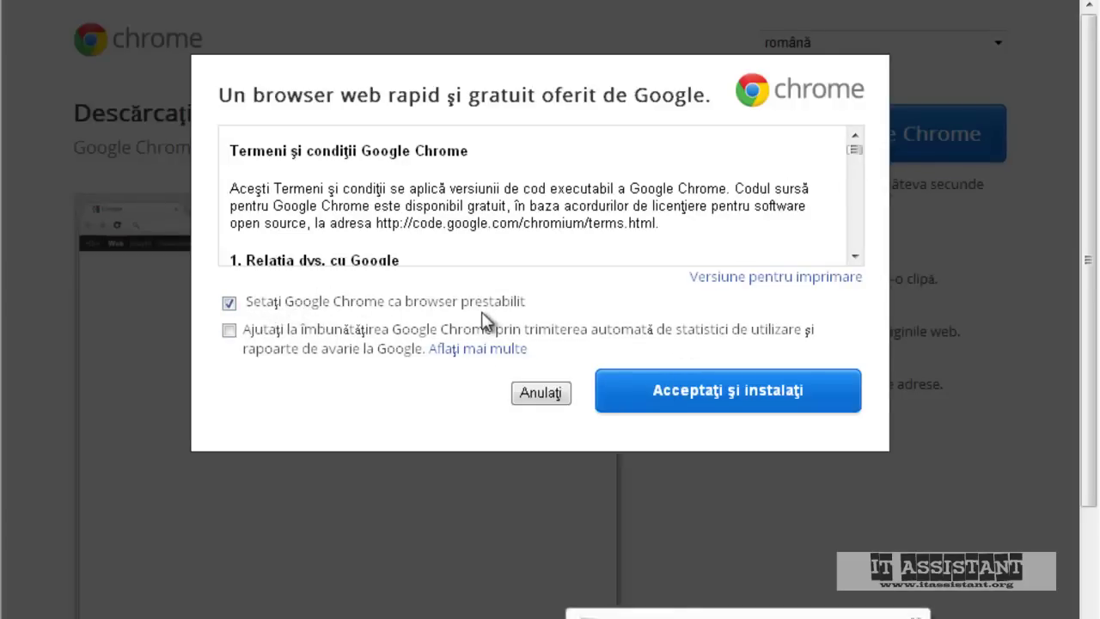
click(777, 404)
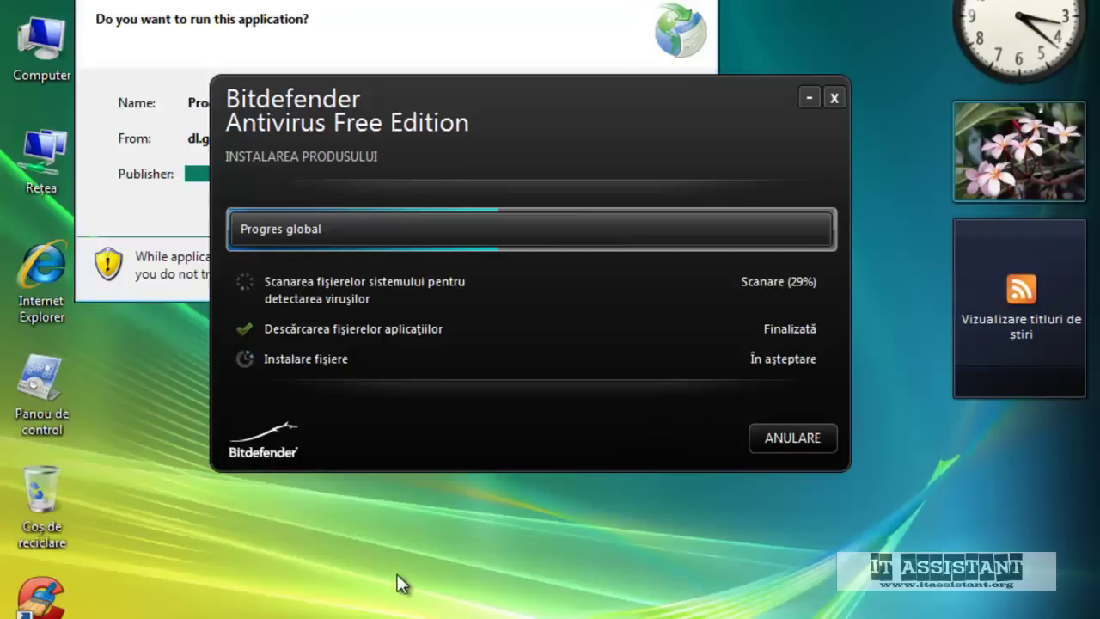
Allow the downloaded Google Chrome installer to run from its security prompt
click(358, 50)
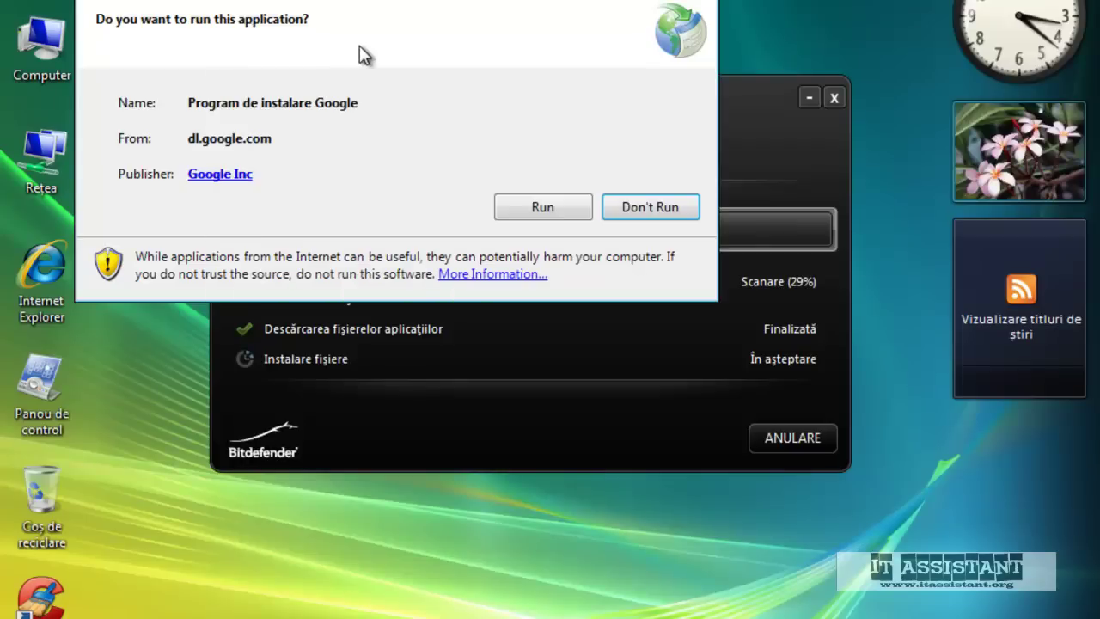
click(552, 215)
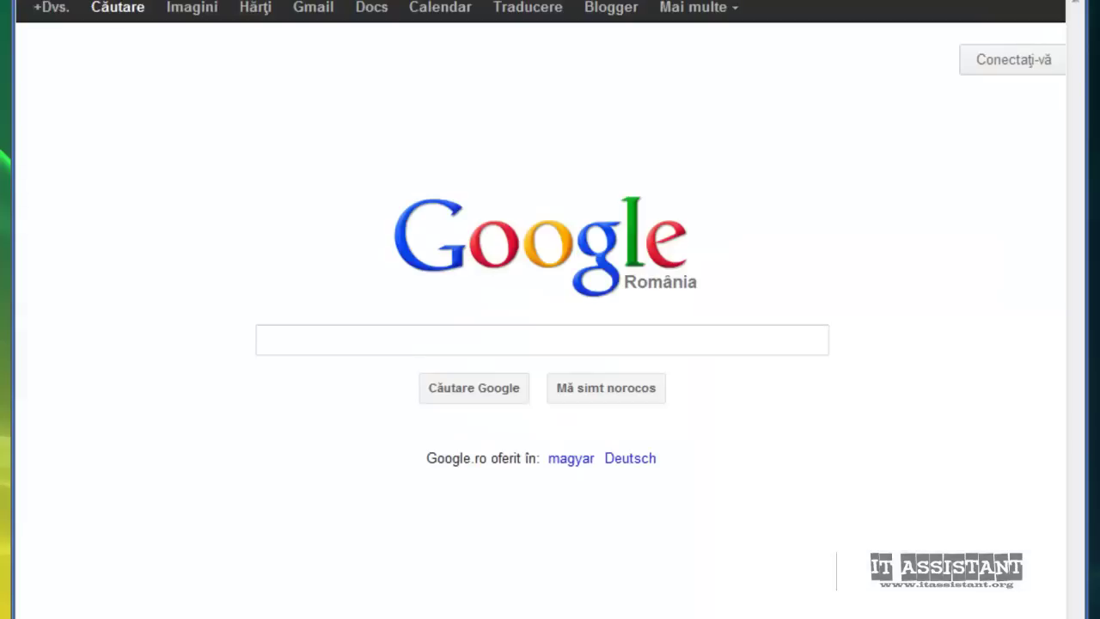
In full-screen Chrome, go to the MyBitdefender login page using the 'bit' address suggestion
key(F11)
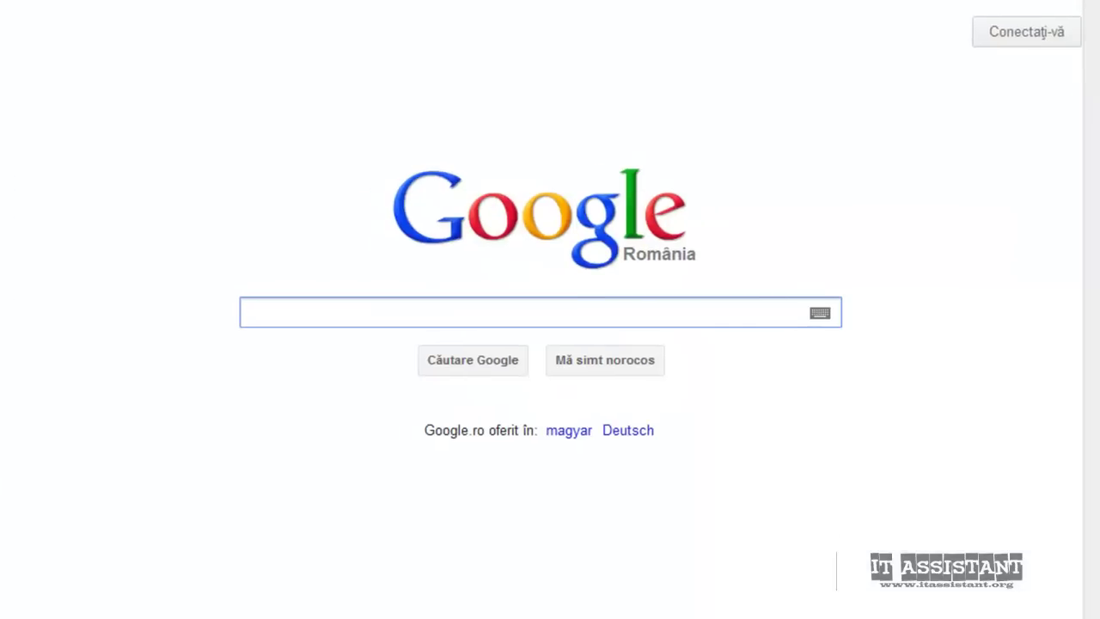
key(ctrl+l)
text(bit)
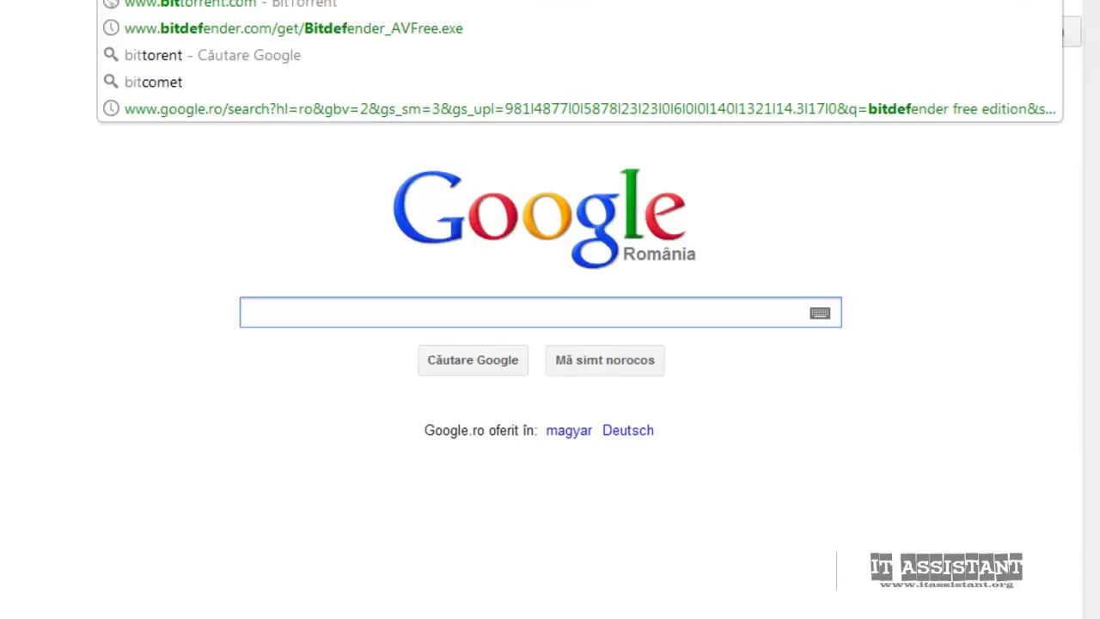
click(251, 312)
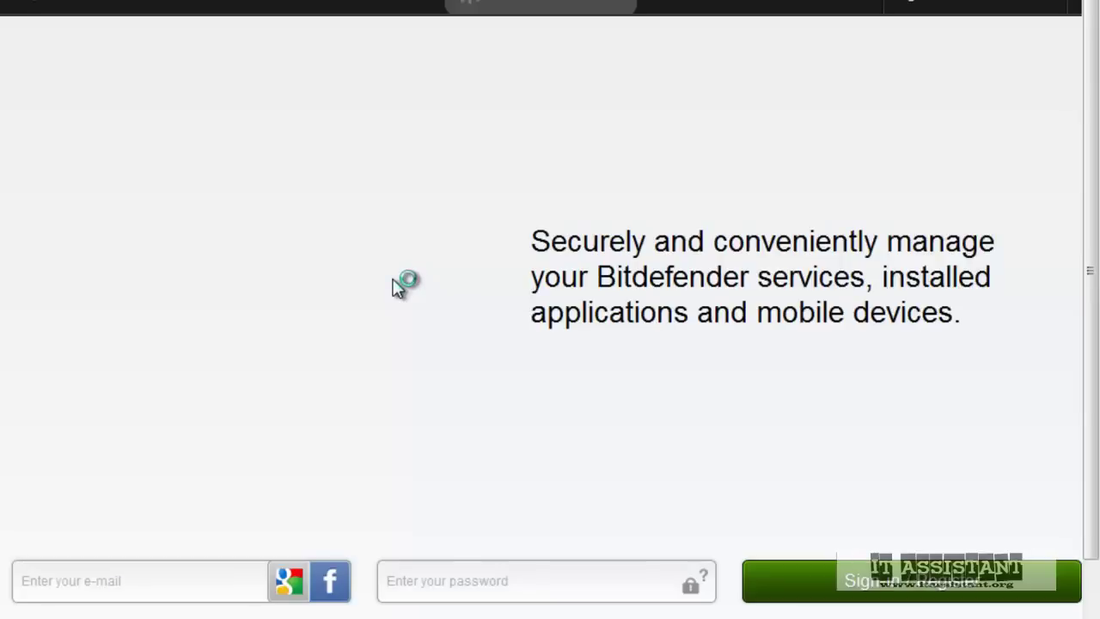
click(884, 597)
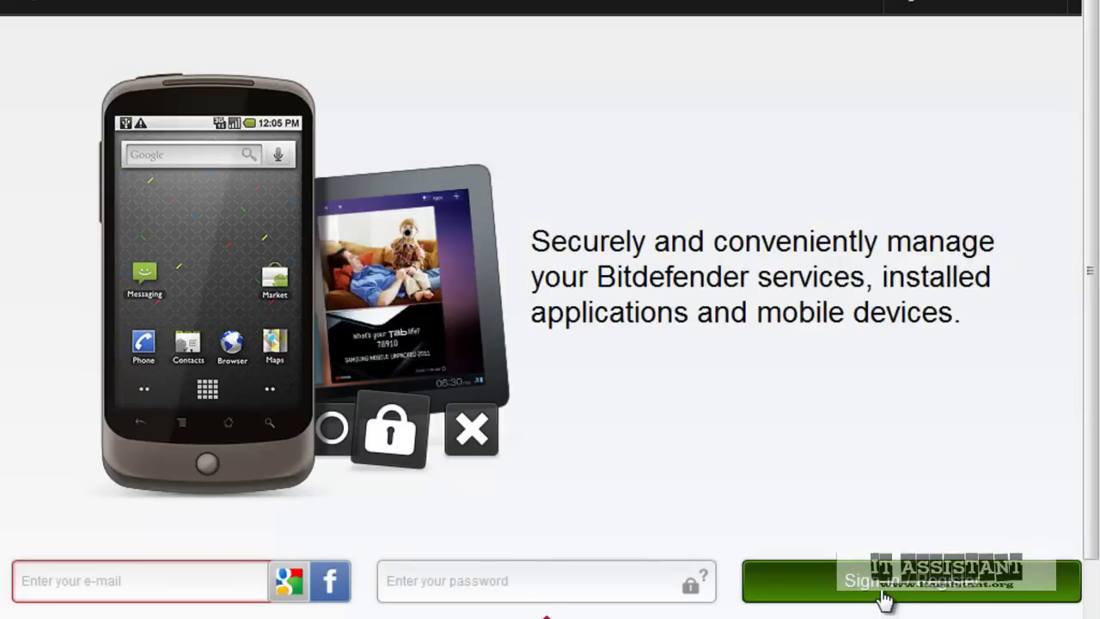
scroll(815, 534, down, 3)
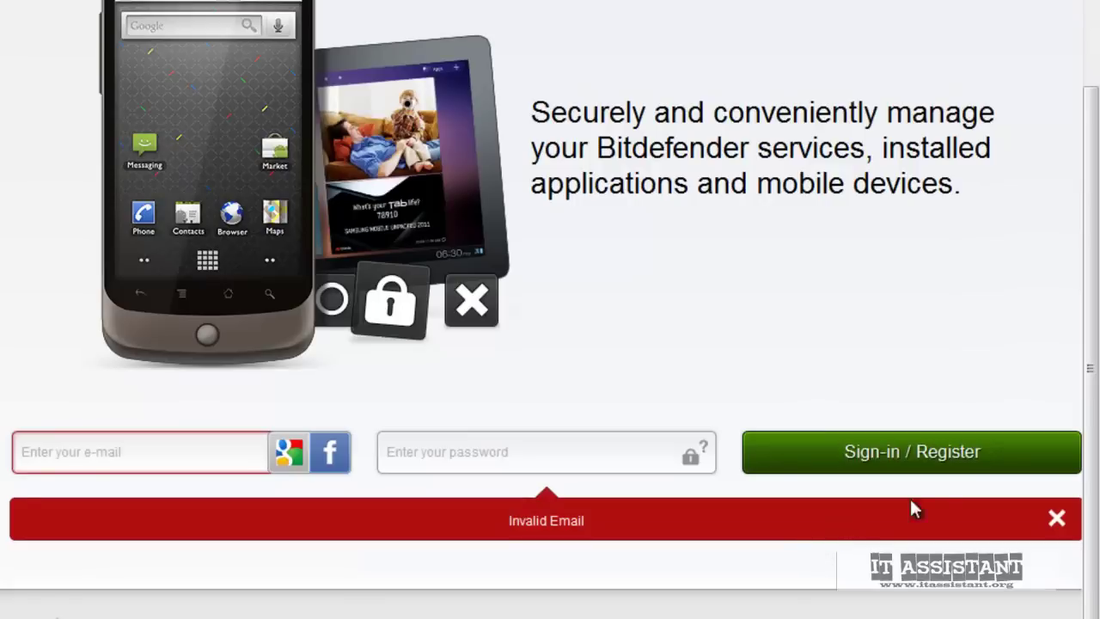
mouse_move(325, 457)
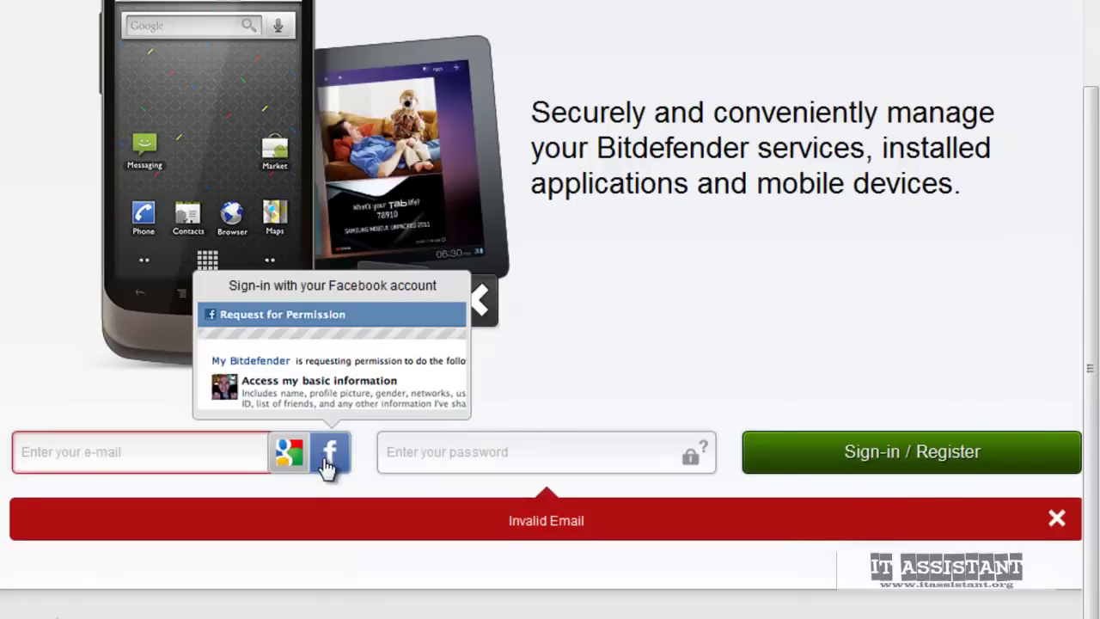
mouse_move(293, 451)
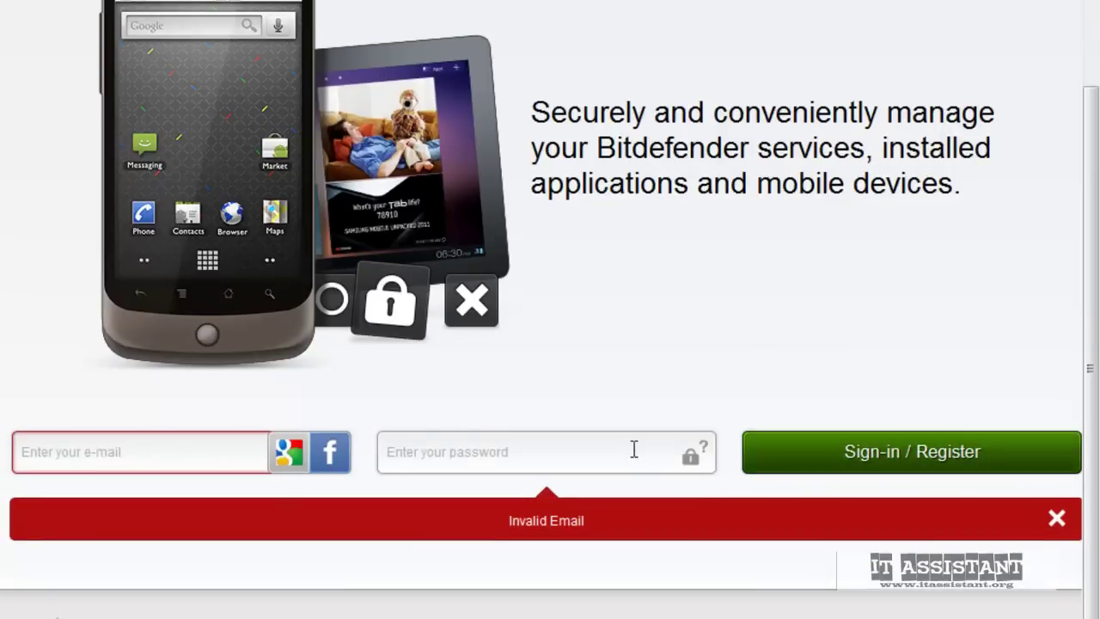
scroll(640, 450, up, 3)
scroll(811, 356, down, 3)
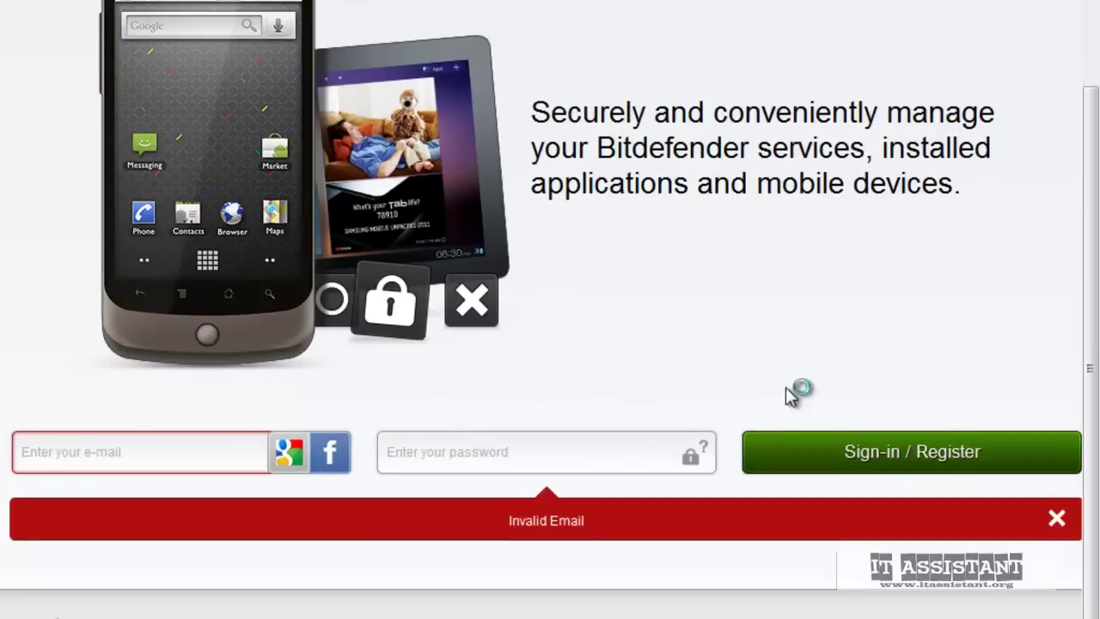
click(871, 464)
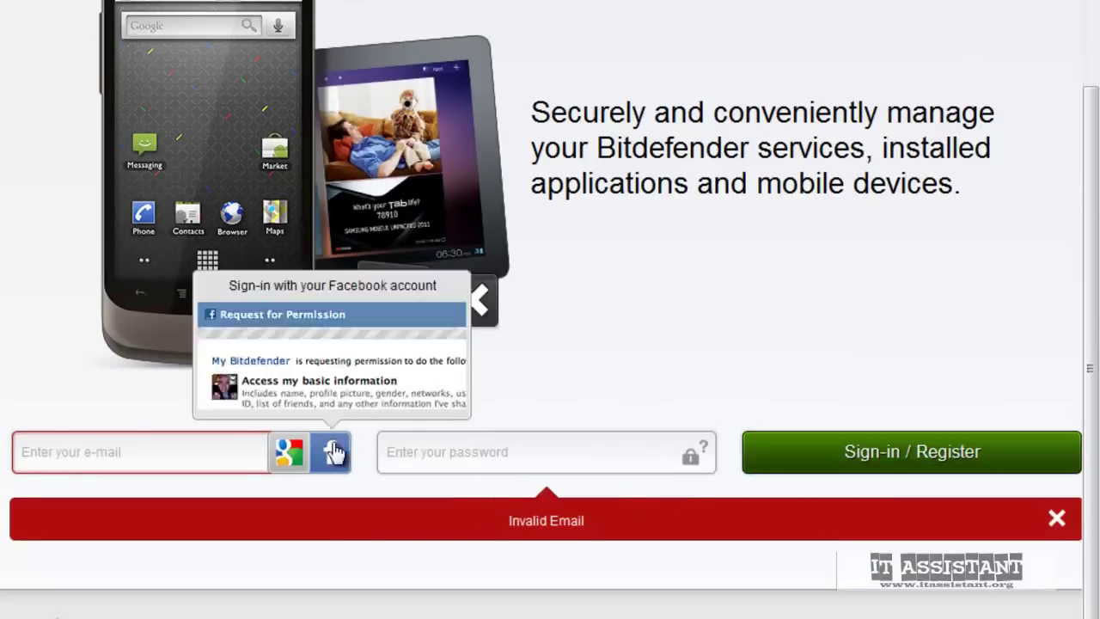
click(172, 463)
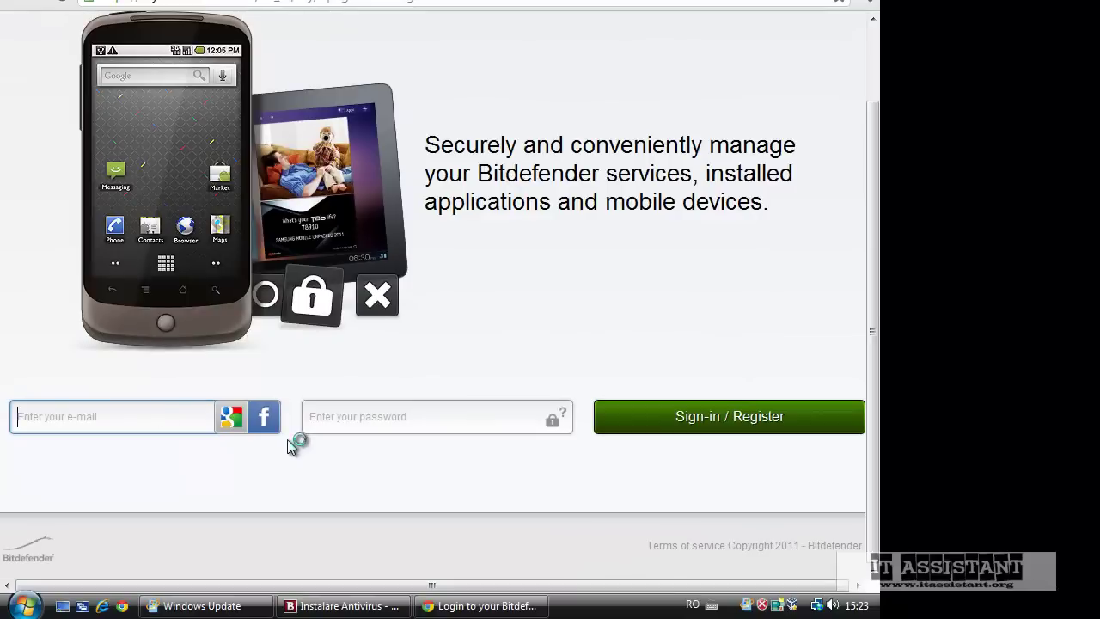
click(161, 416)
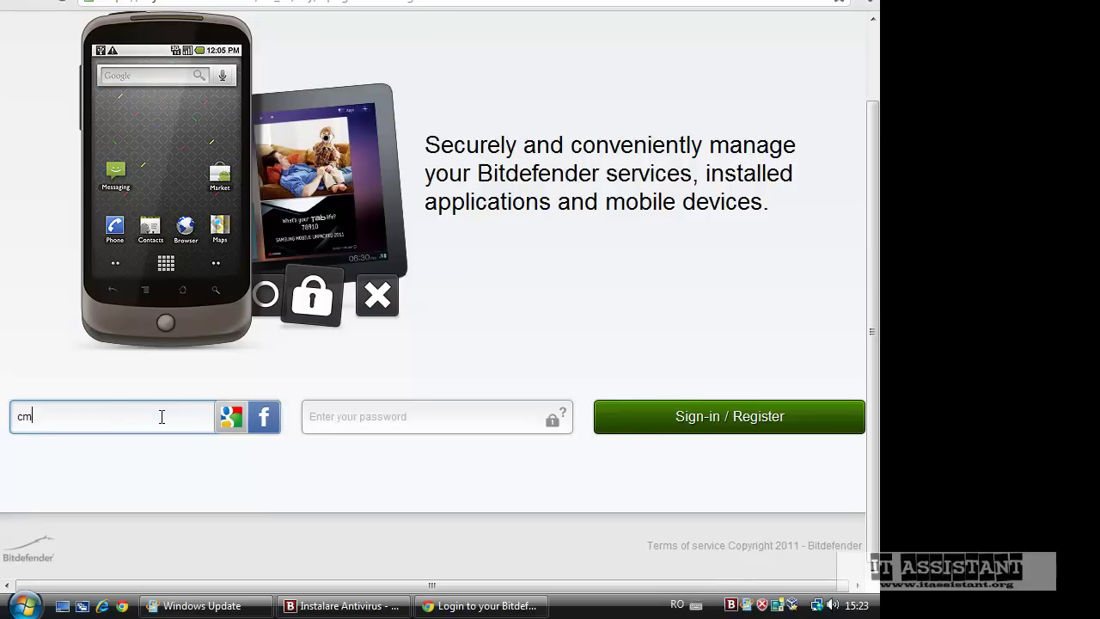
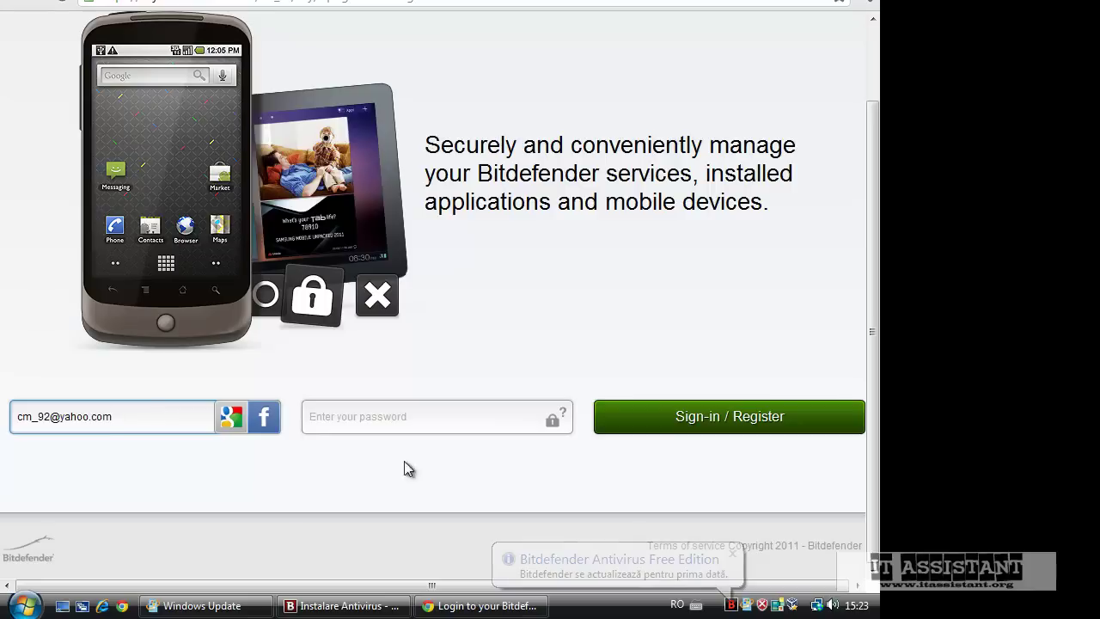
click(703, 424)
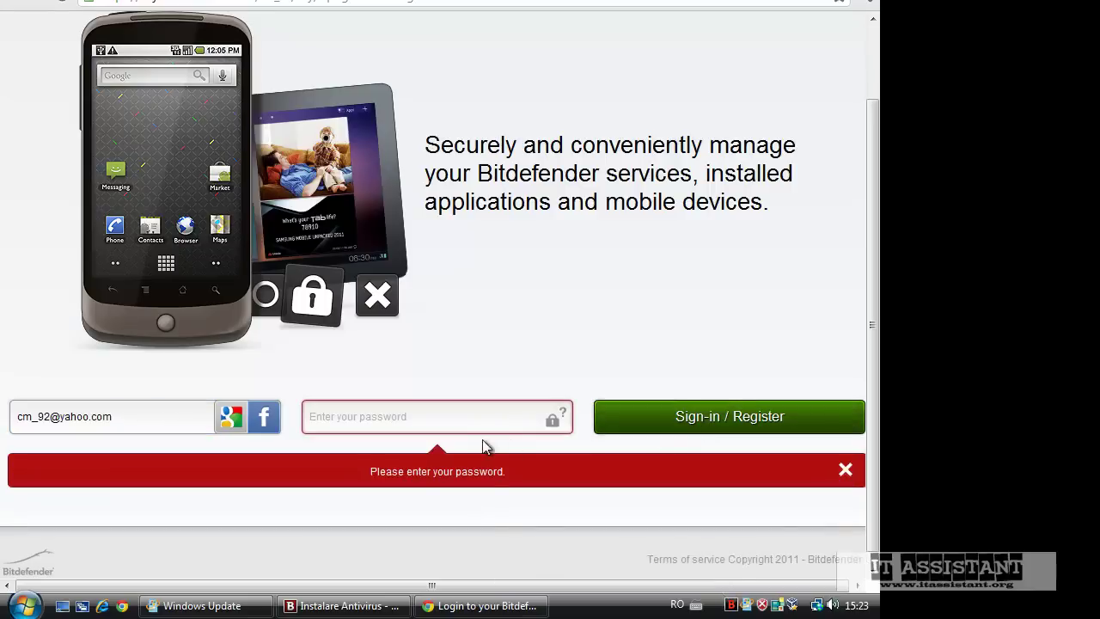
click(487, 418)
click(556, 422)
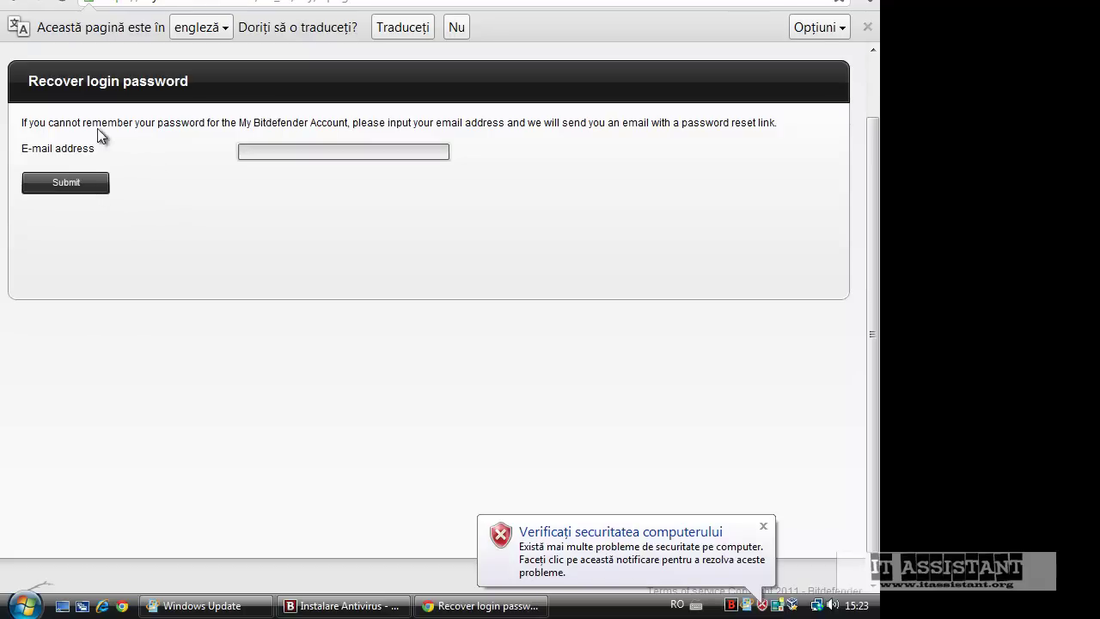
click(15, 2)
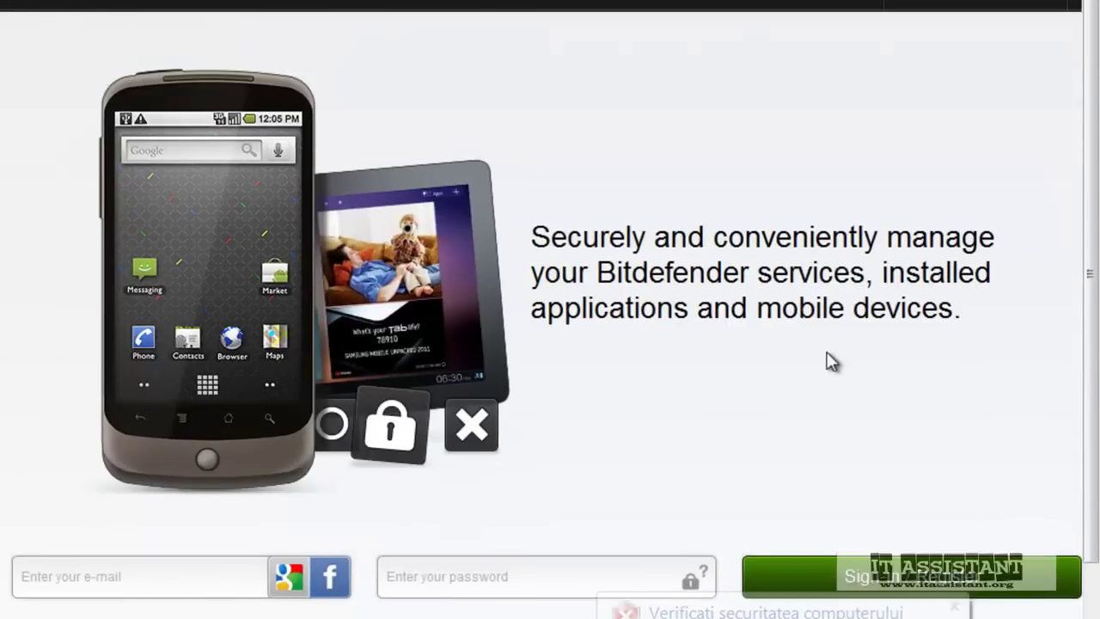
Switch the site language to Română - România and open the Creare cont registration form
click(1056, 10)
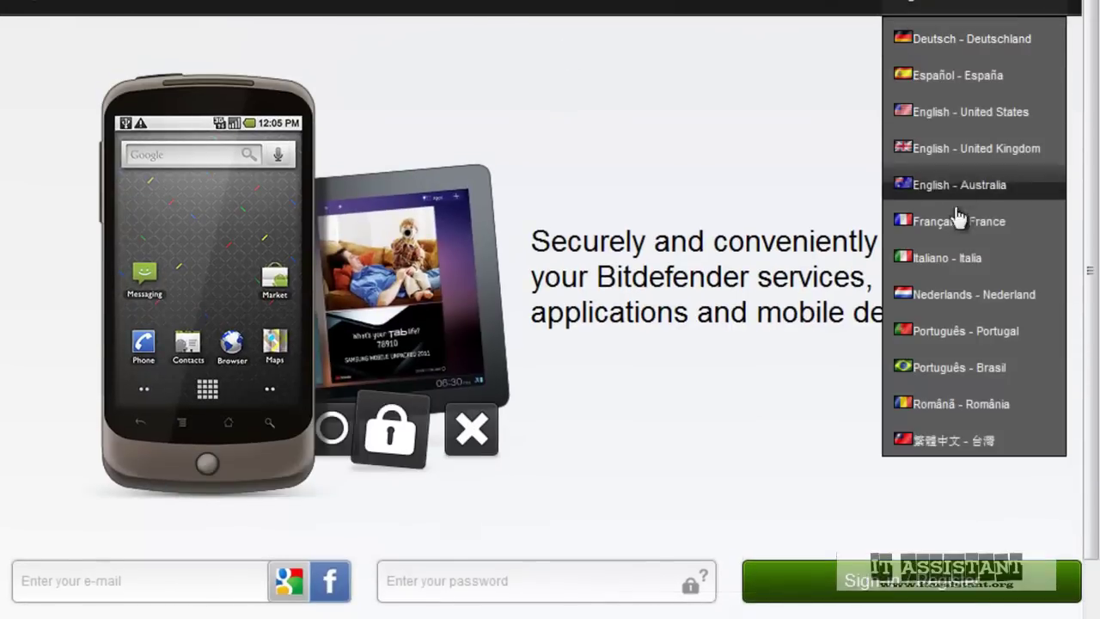
click(968, 411)
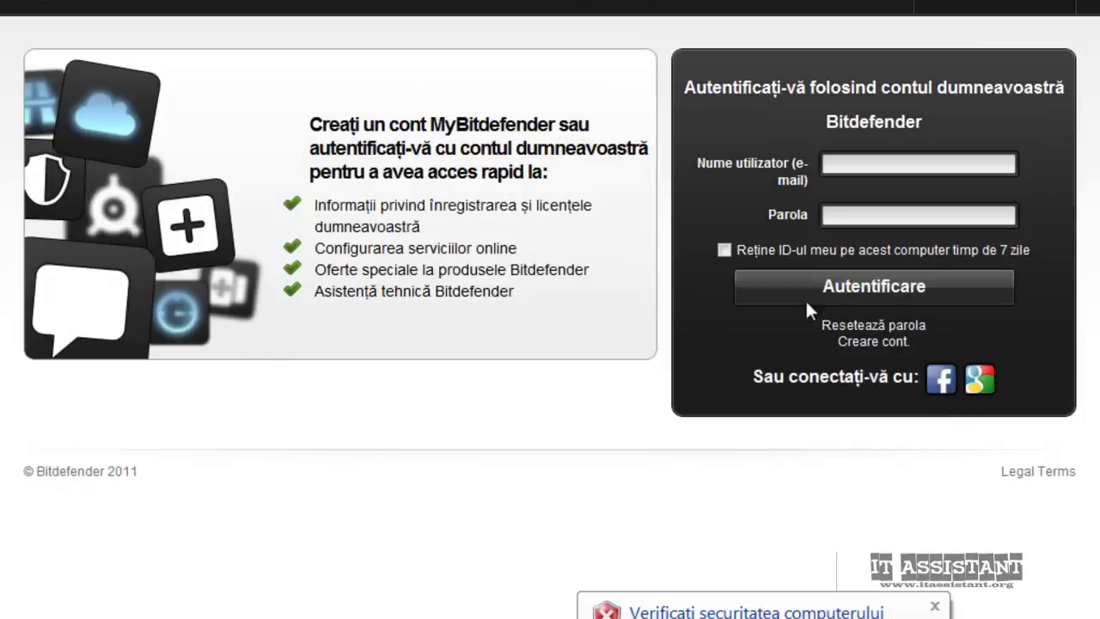
click(870, 342)
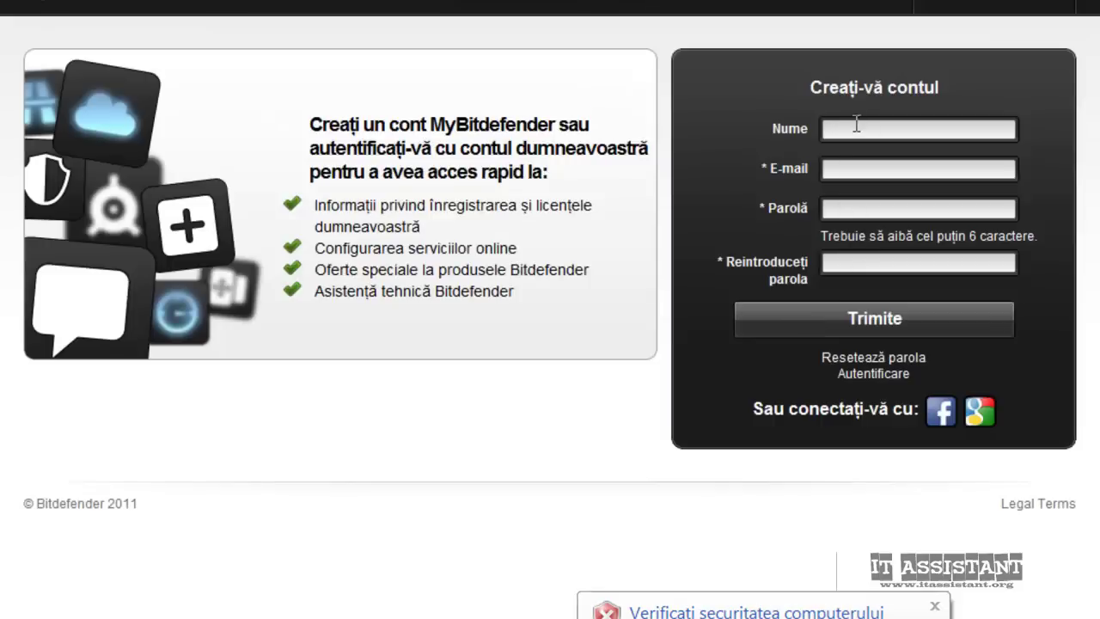
click(841, 172)
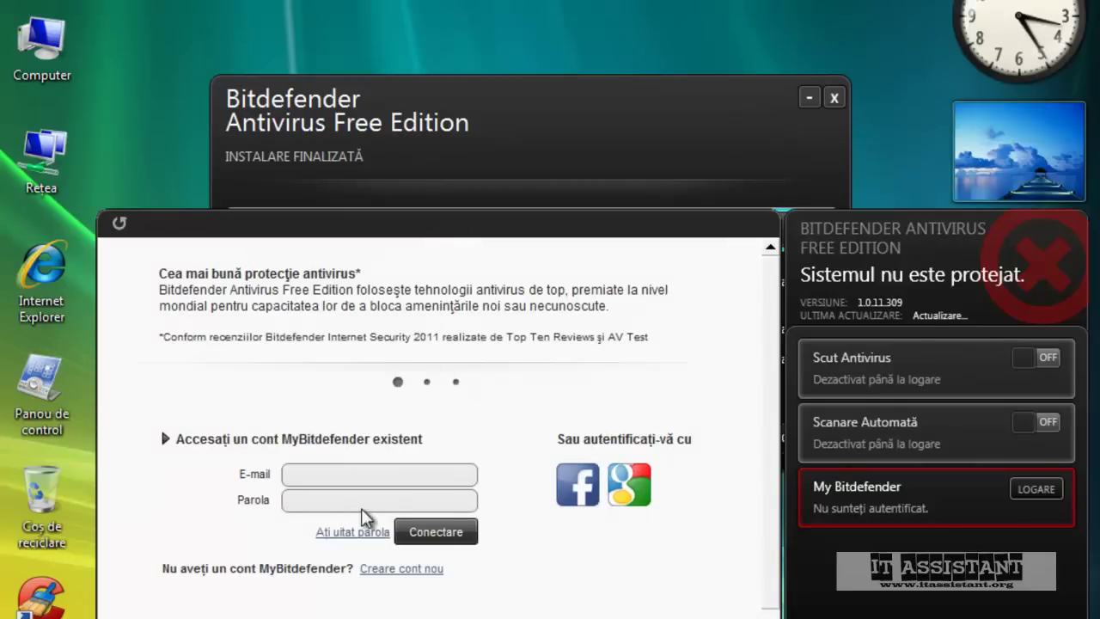
Submit the account e-mail and password in the sign-in panel, then close the finished installer
click(372, 475)
key(Tab)
text(pparola)
key(Return)
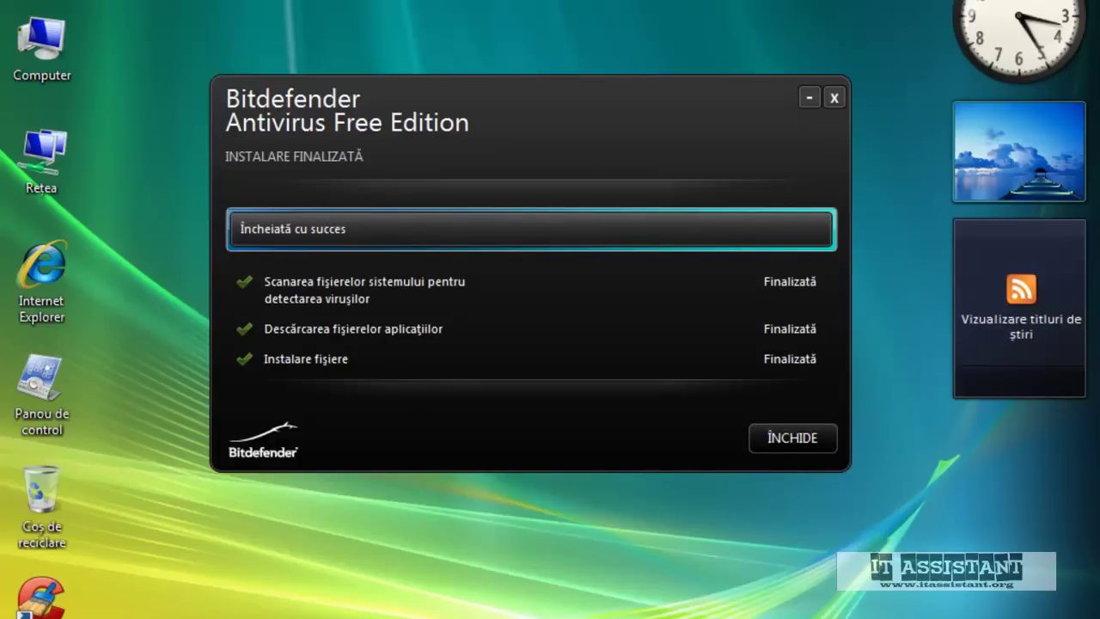
key(Return)
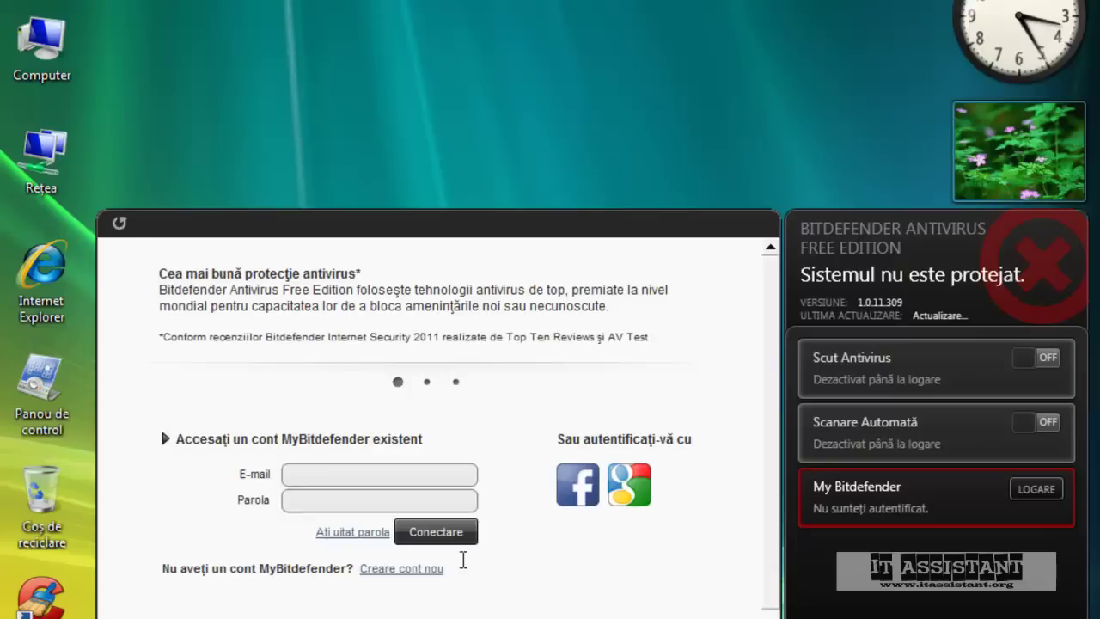
Enter the account e-mail and password in the Bitdefender login panel and sign in with Conectare
click(344, 472)
text(cm)
key(BackSpace)
key(BackSpace)
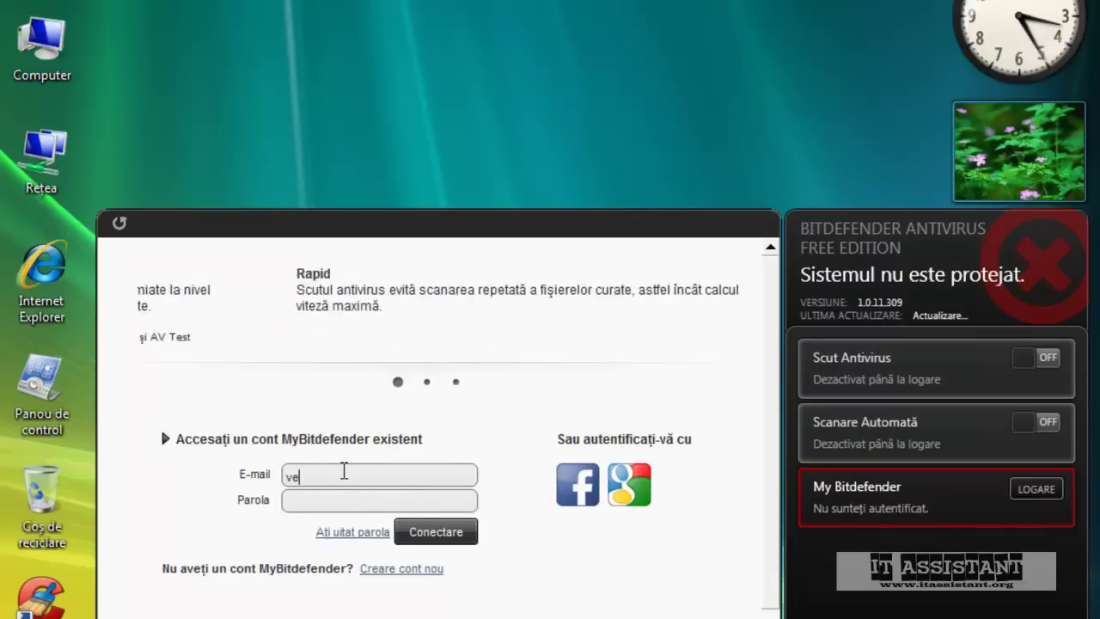
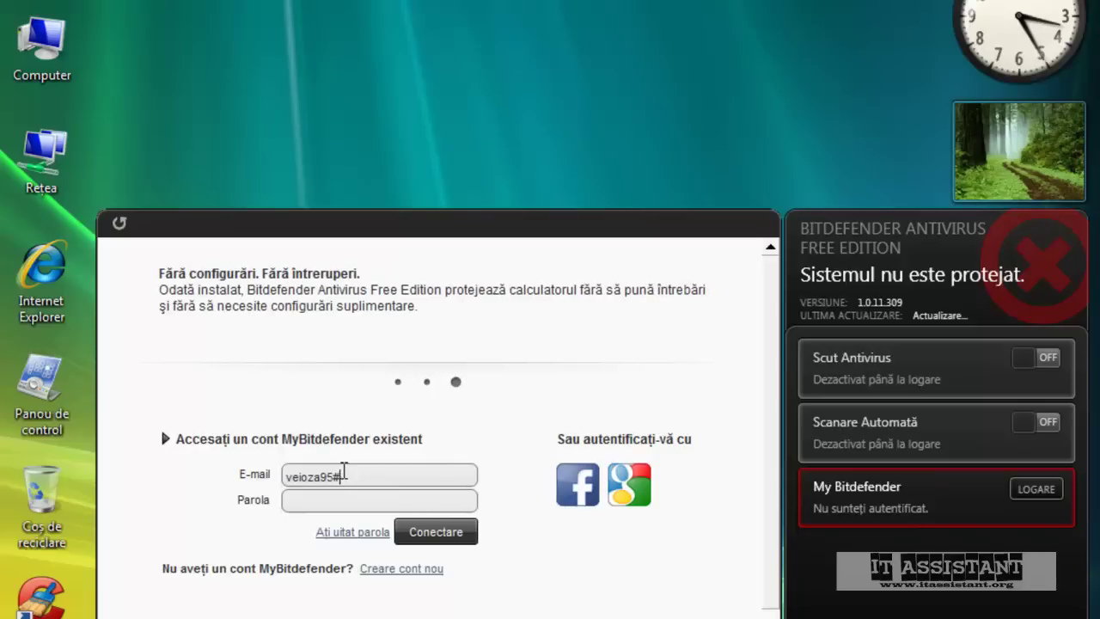
key(Tab)
text(••••••)
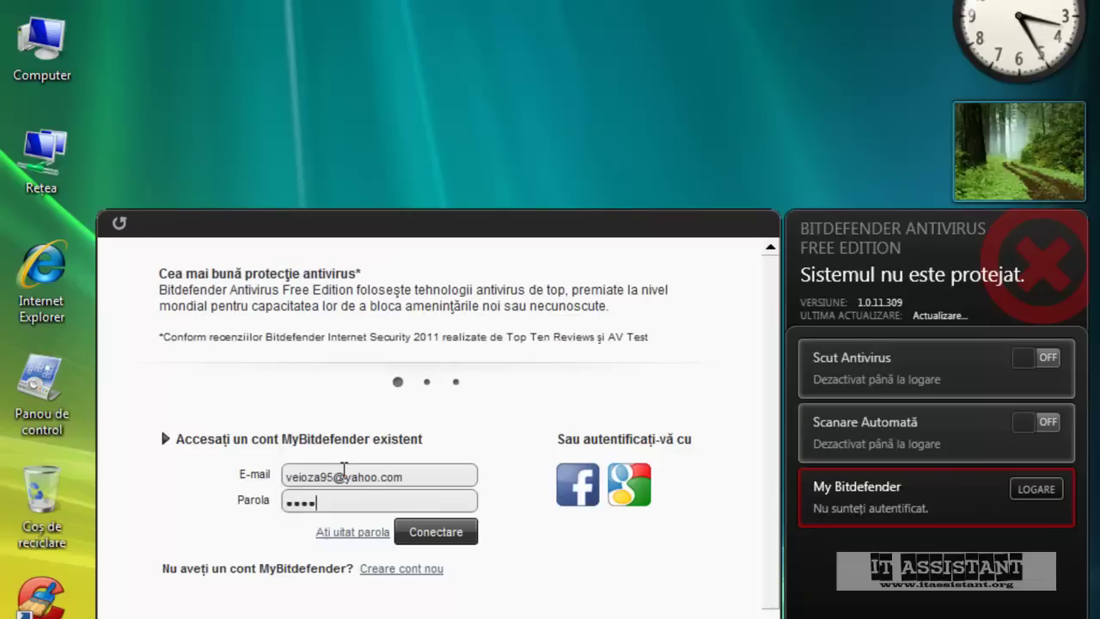
click(450, 530)
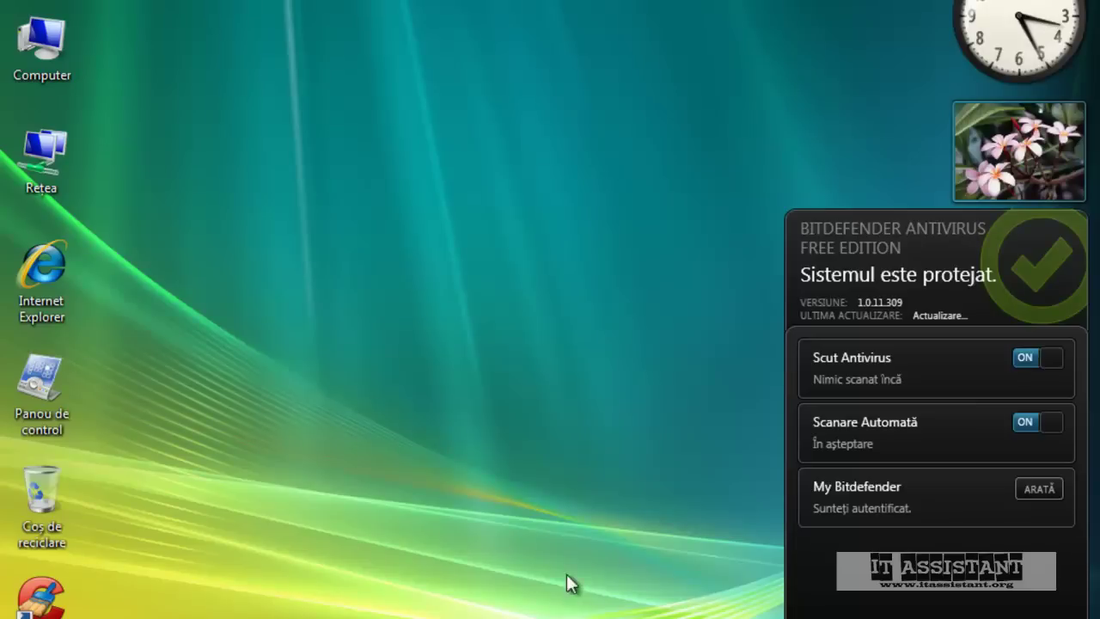
Open Windows Task Manager and show its Processes list
right_click(629, 618)
key(Escape)
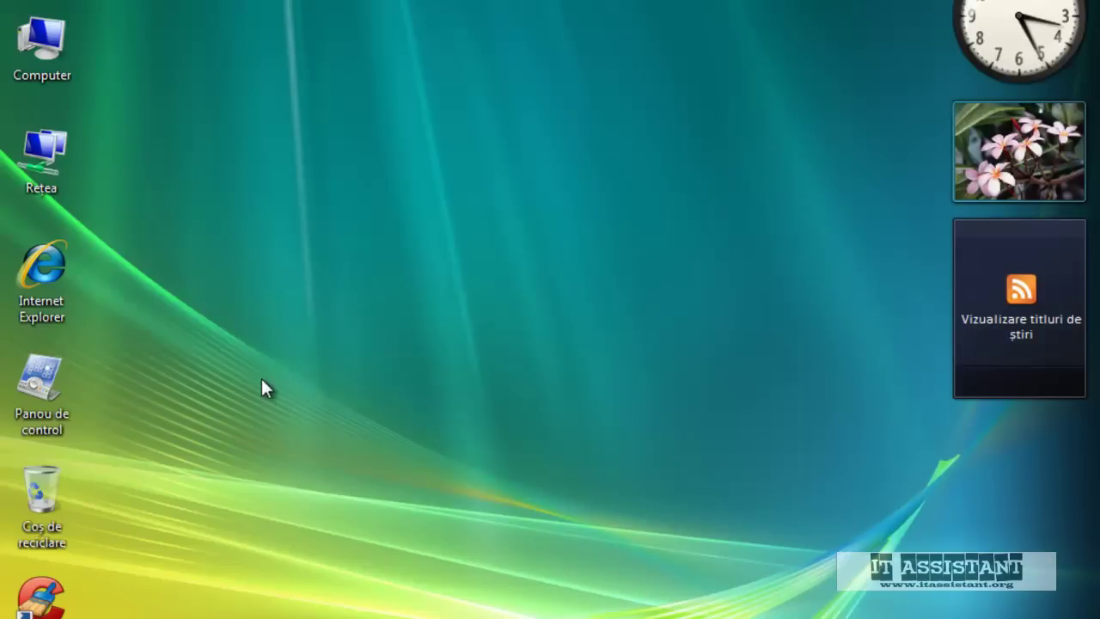
key(ctrl+shift+Escape)
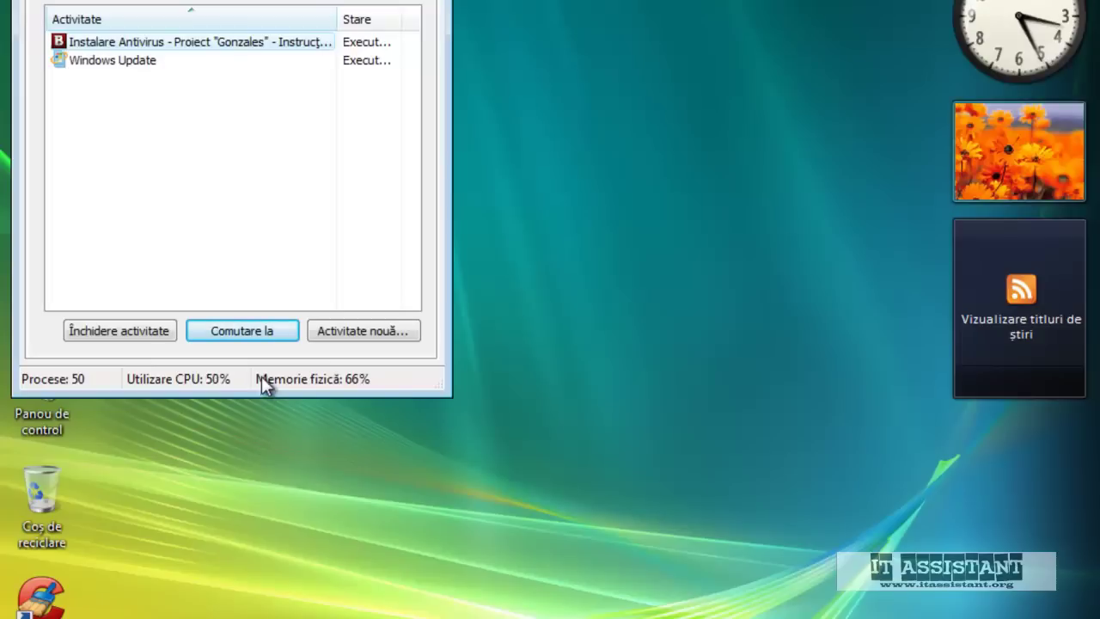
key(ctrl+Tab)
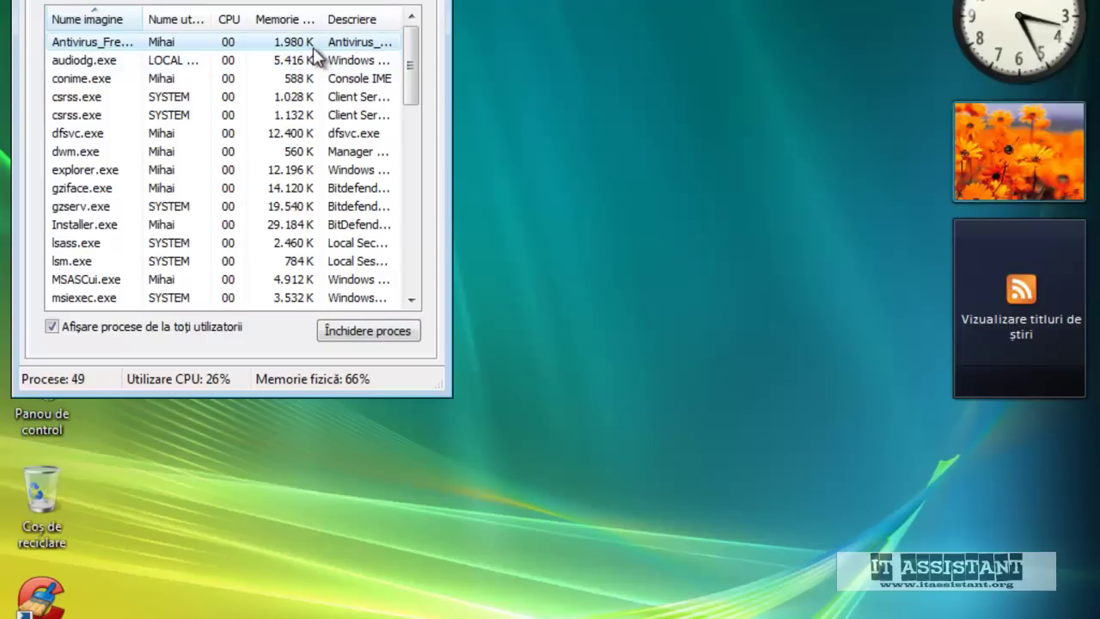
scroll(316, 69, down, 7)
scroll(316, 69, up, 7)
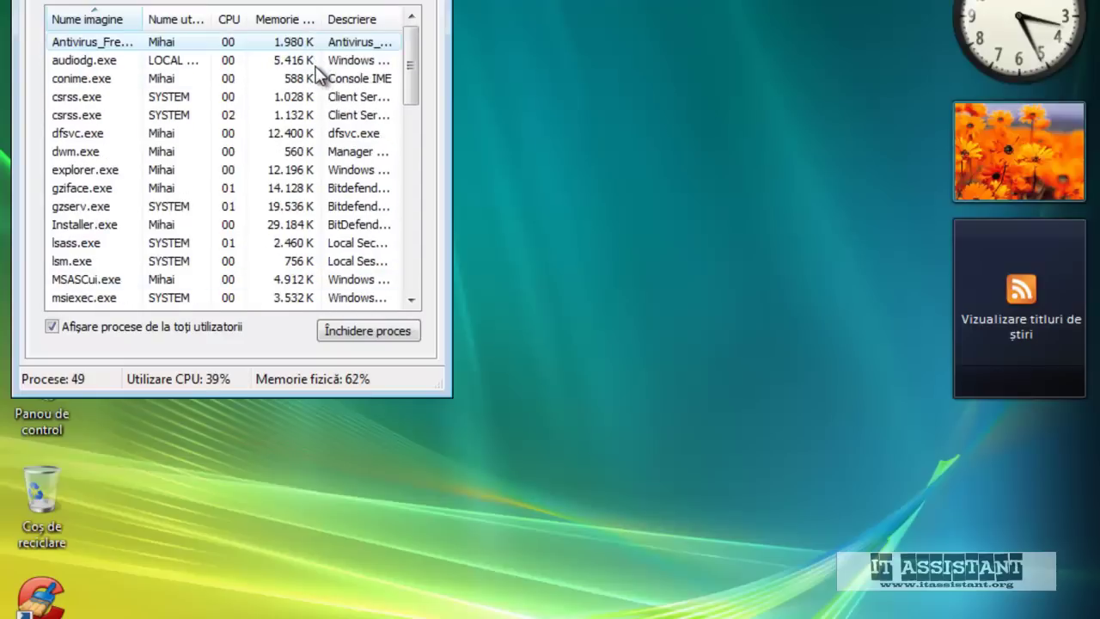
key(ctrl+shift+Tab)
key(ctrl+Tab)
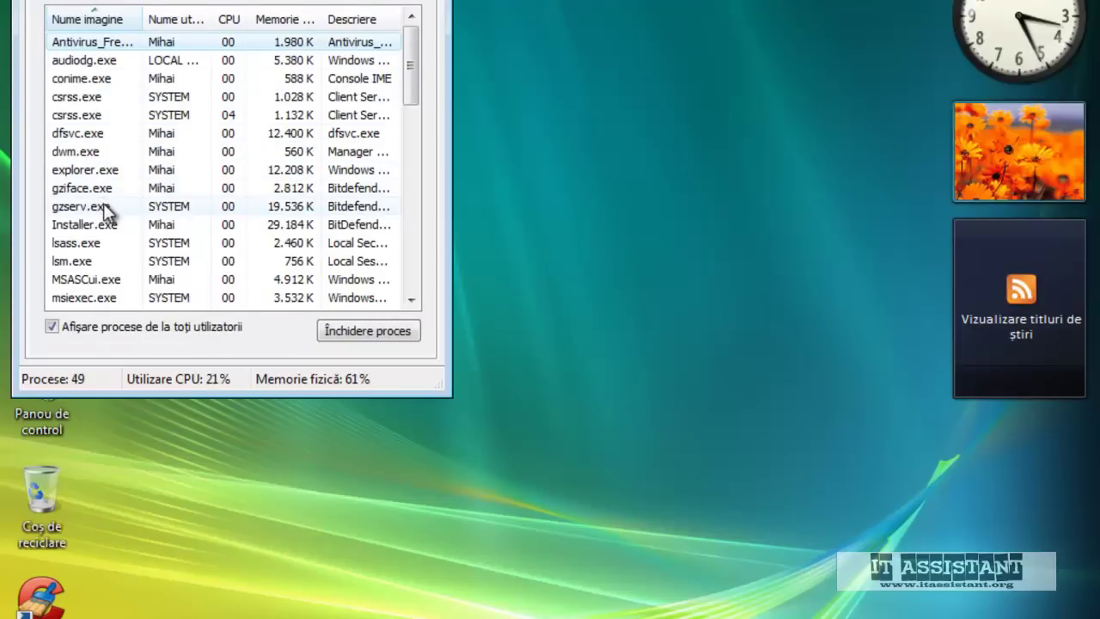
Inspect the gziface.exe and gzserv.exe processes, then close Task Manager
click(137, 195)
click(145, 200)
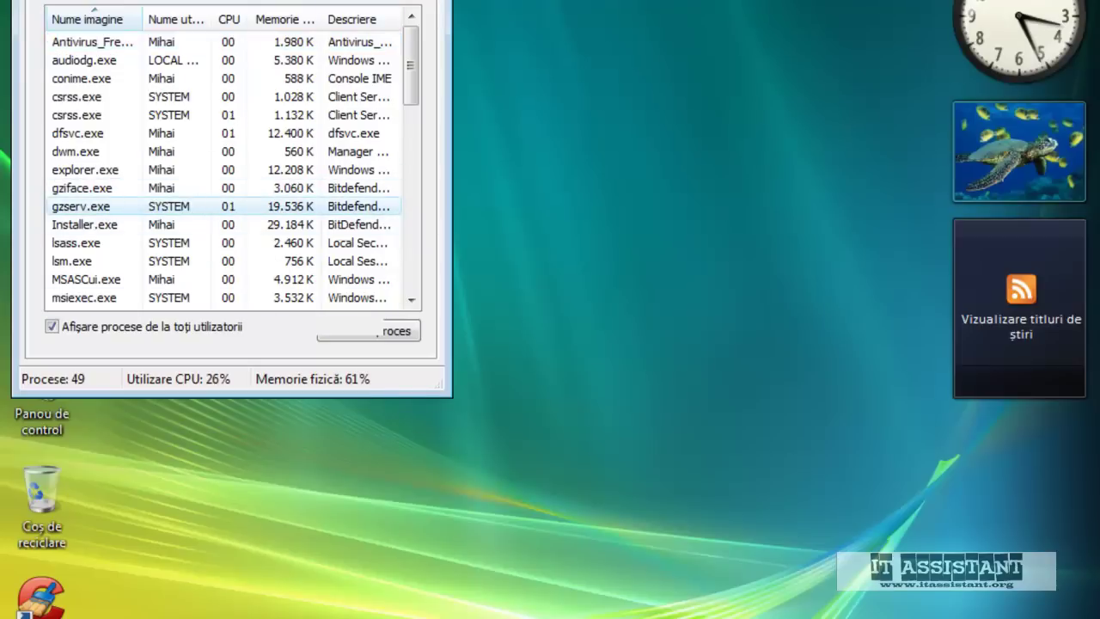
click(410, 610)
click(540, 563)
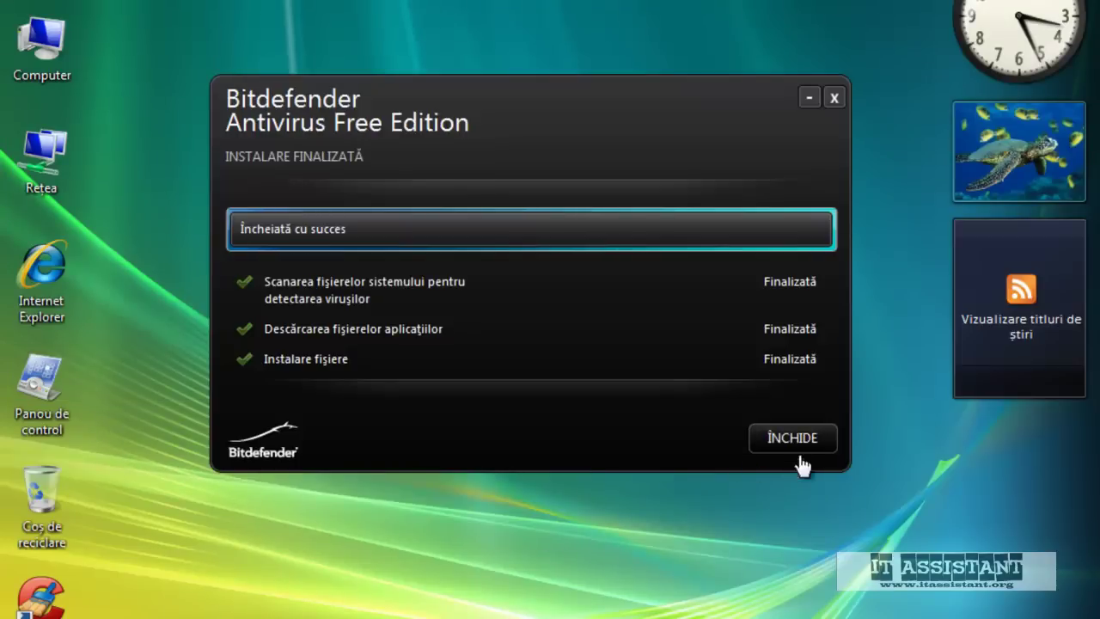
Close the Bitdefender Instalare finalizată window with ÎNCHIDE
click(801, 441)
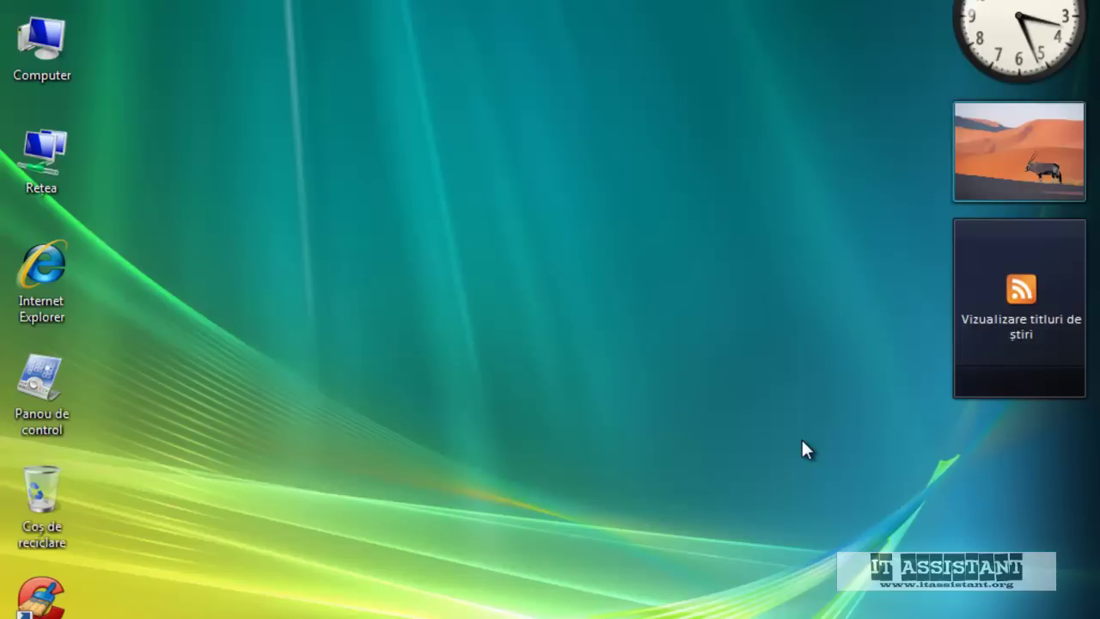
In the language bar's Setări, make Engleză (Statele Unite) - US the default input language and apply
right_click(784, 618)
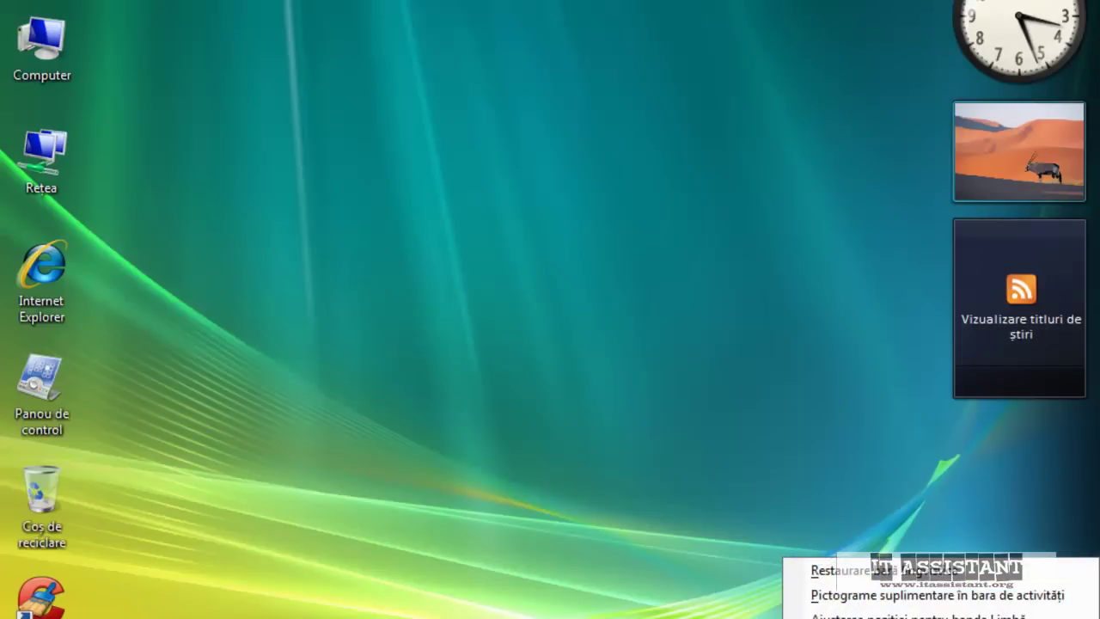
click(860, 618)
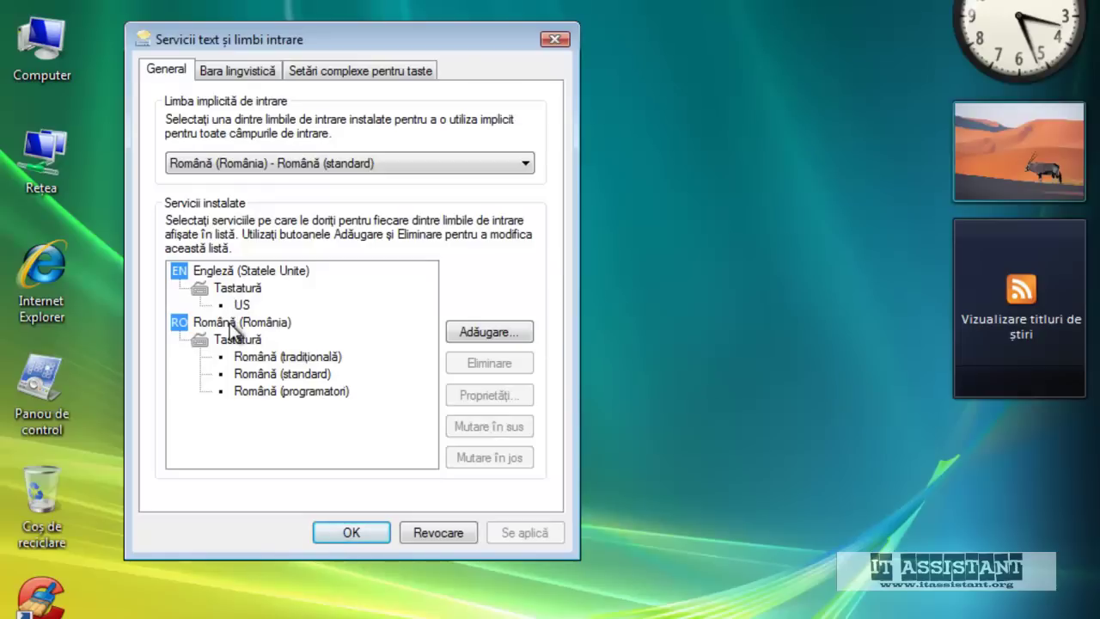
click(228, 167)
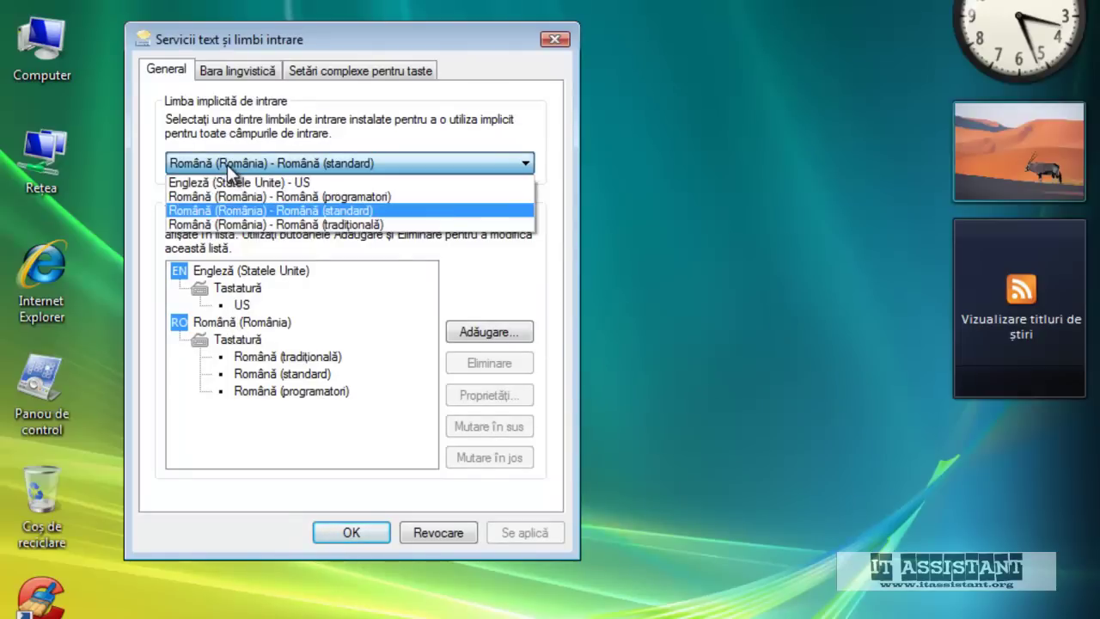
click(235, 181)
click(513, 534)
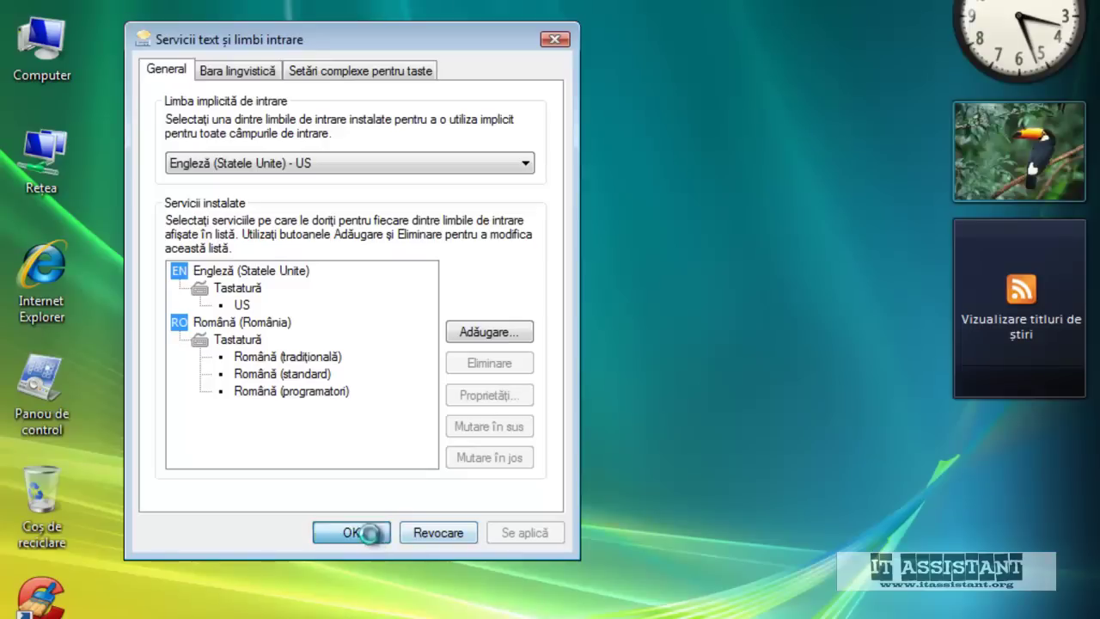
click(370, 533)
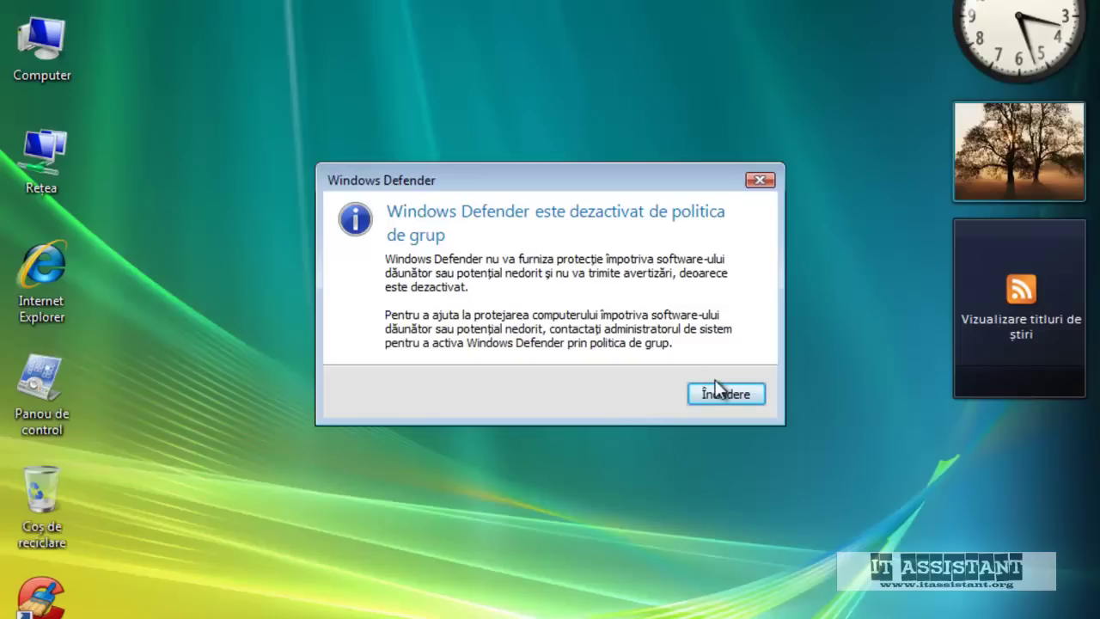
Close the Windows Defender group-policy notice with Închidere
click(729, 395)
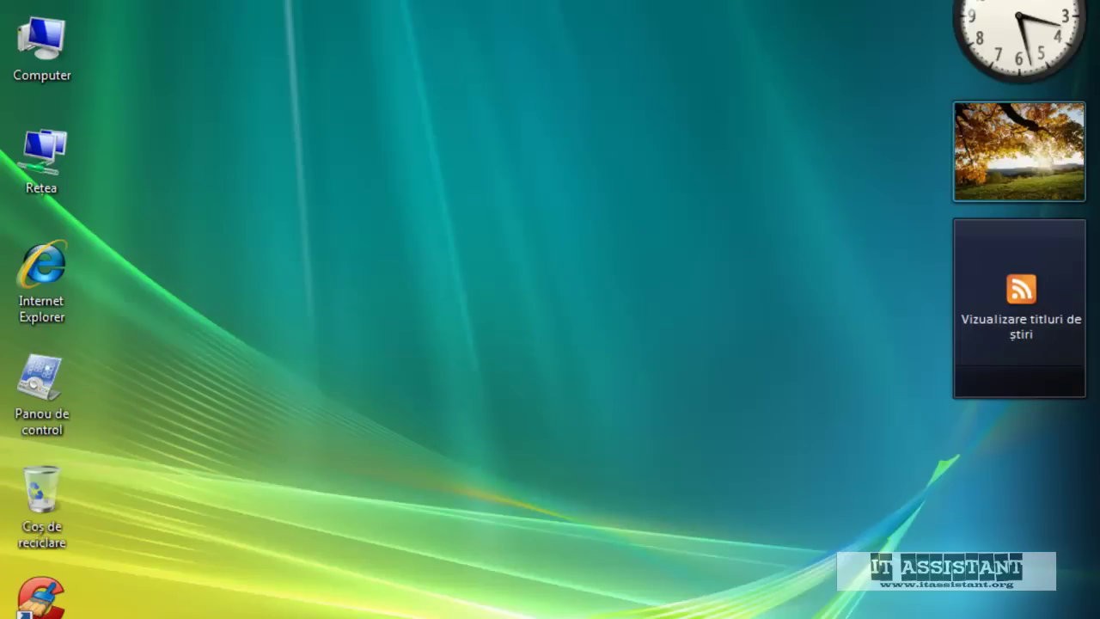
Go to Control Panel > Conturi utilizator > Creare parolă pentru cont
click(26, 617)
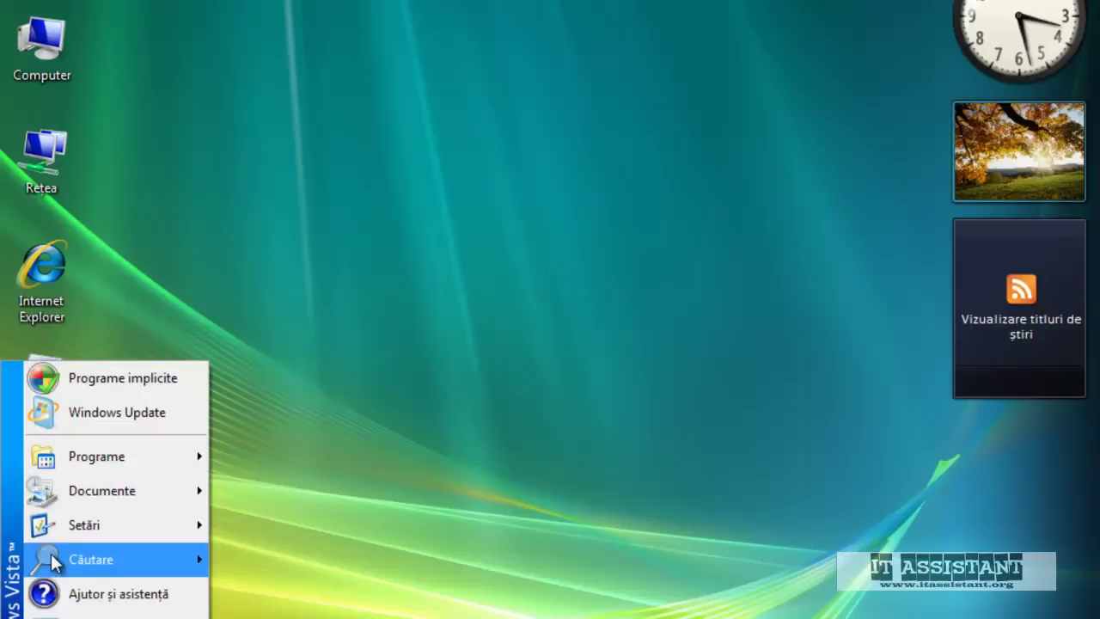
mouse_move(67, 526)
drag(256, 519, 257, 521)
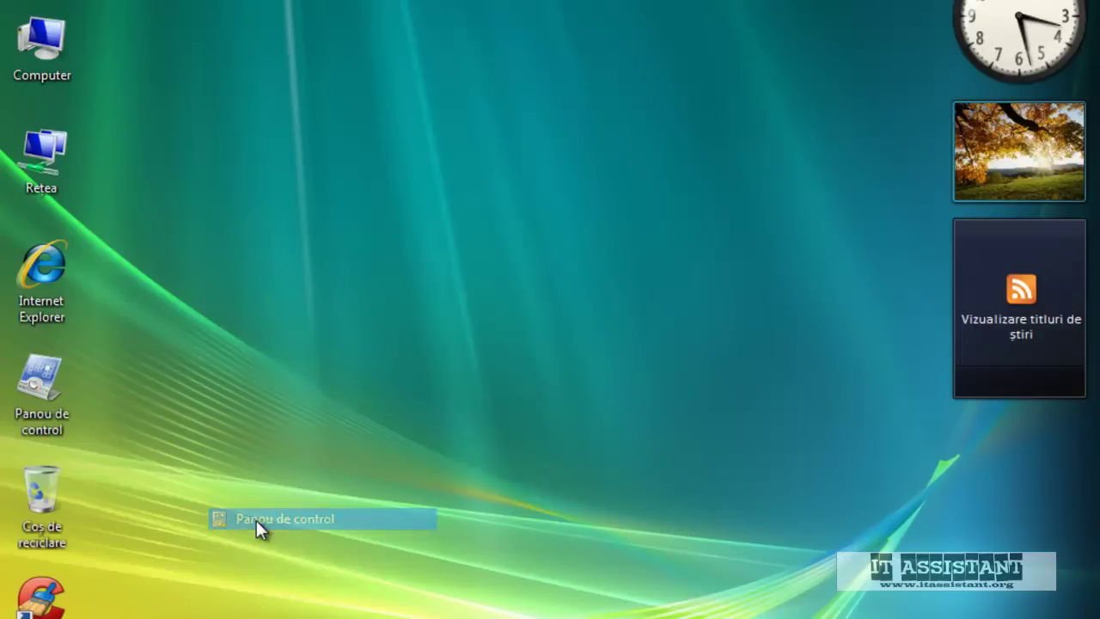
click(256, 520)
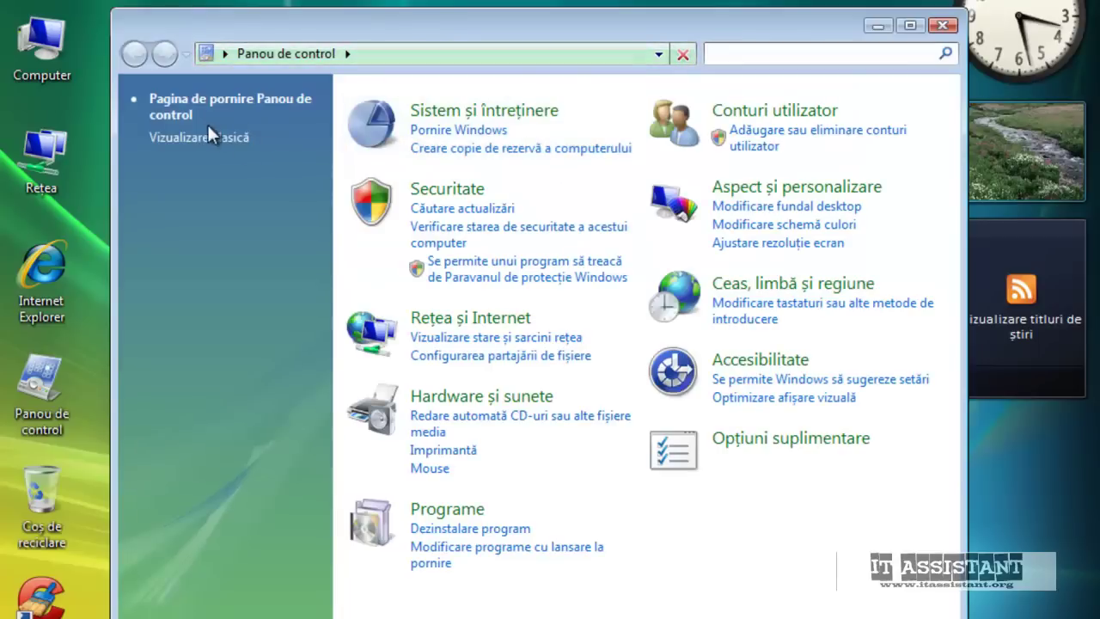
click(812, 109)
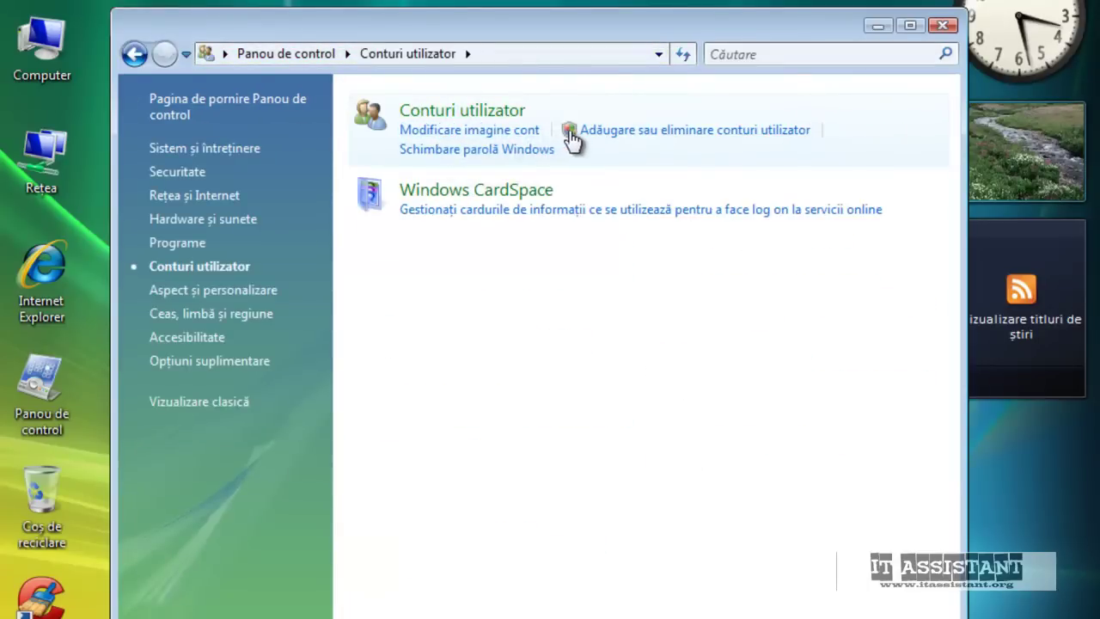
click(483, 150)
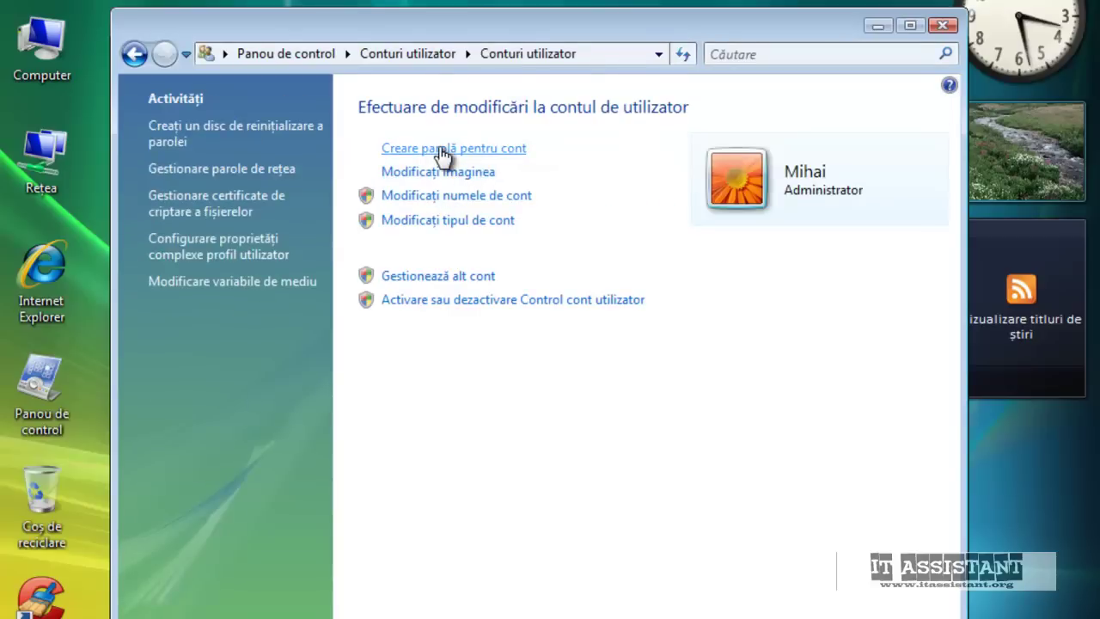
click(442, 150)
Enter and confirm the new account password, add the hint 'hint', and create it
click(323, 230)
text(......)
key(Tab)
text(......)
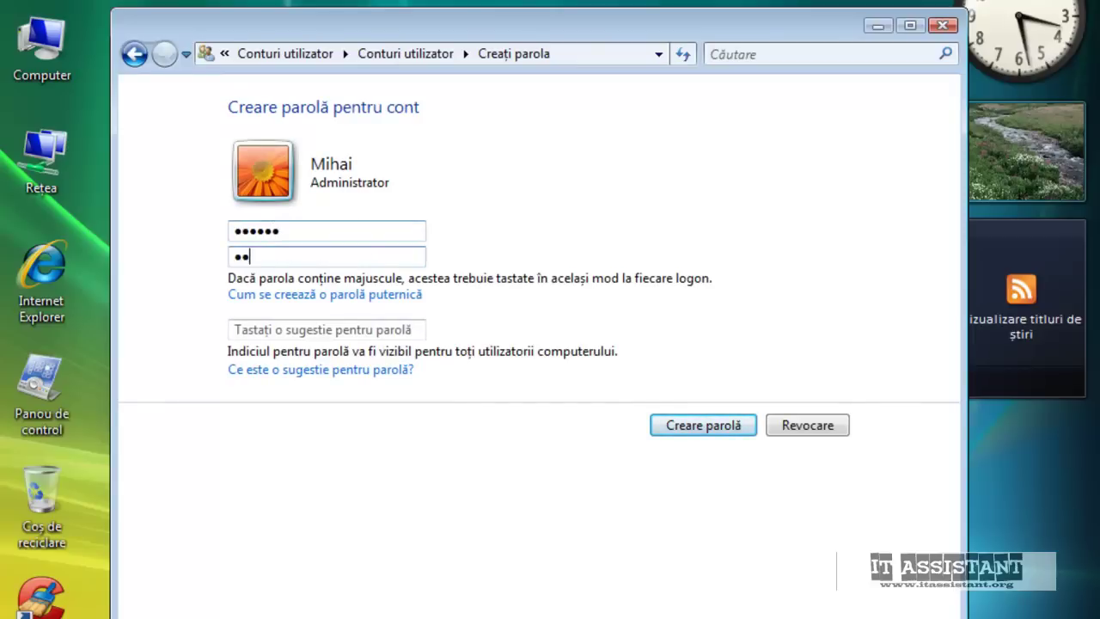
click(262, 329)
text(hint)
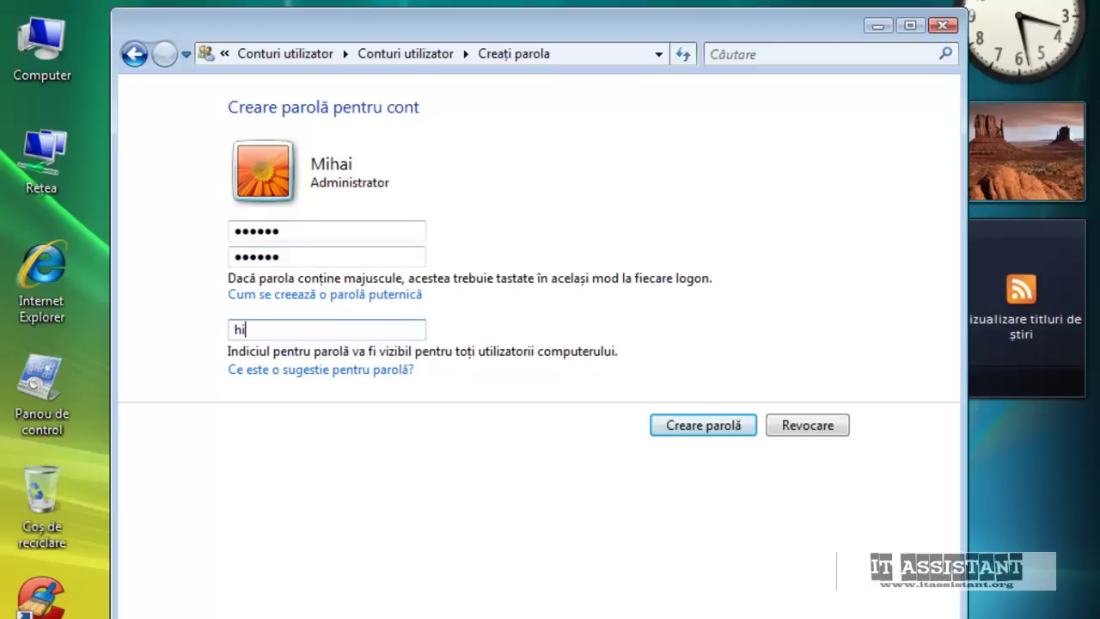
click(709, 427)
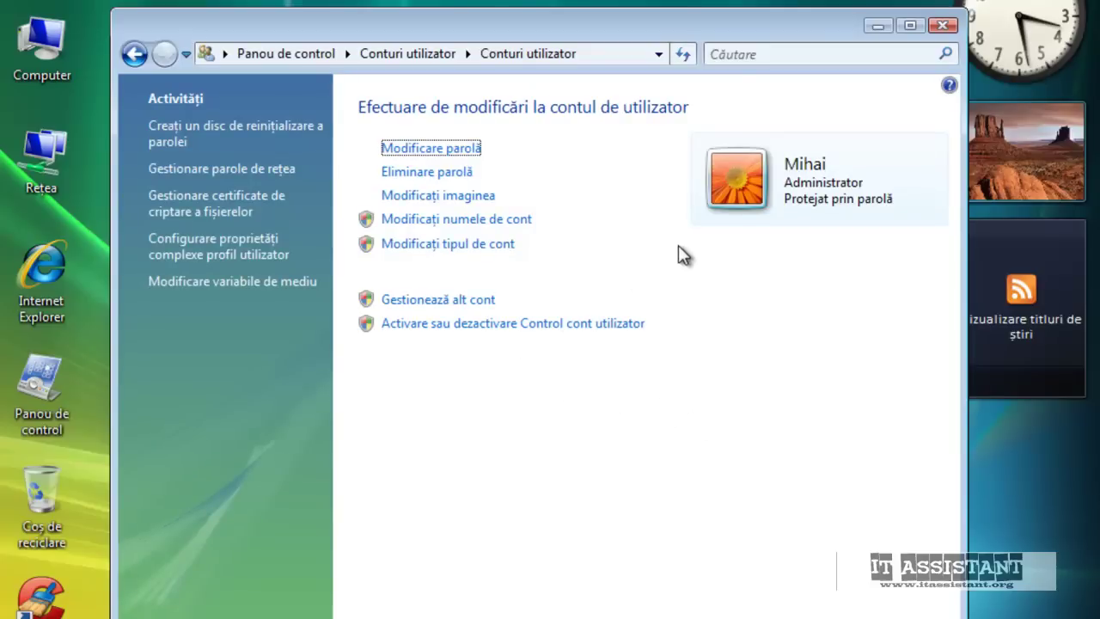
Close the Conturi utilizator window
click(940, 26)
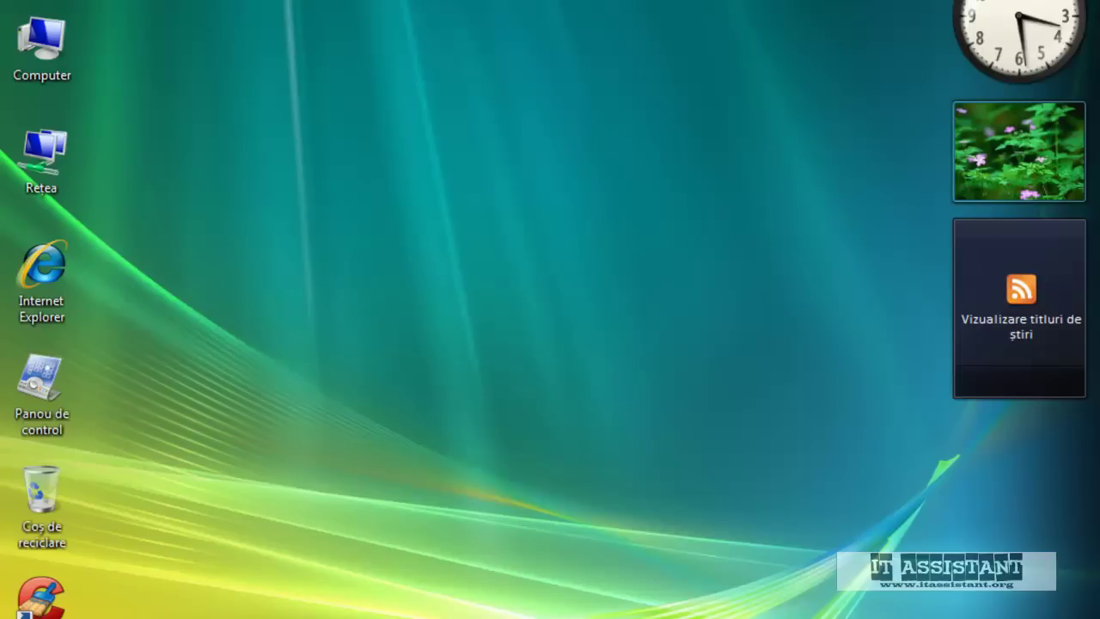
key(super+l)
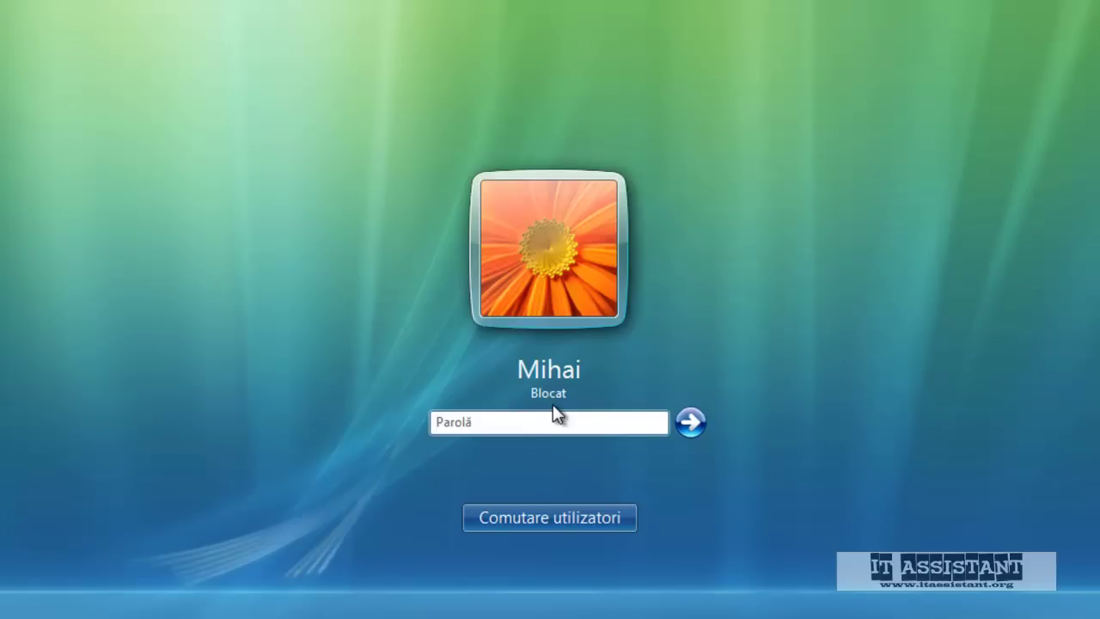
text(******)
key(Return)
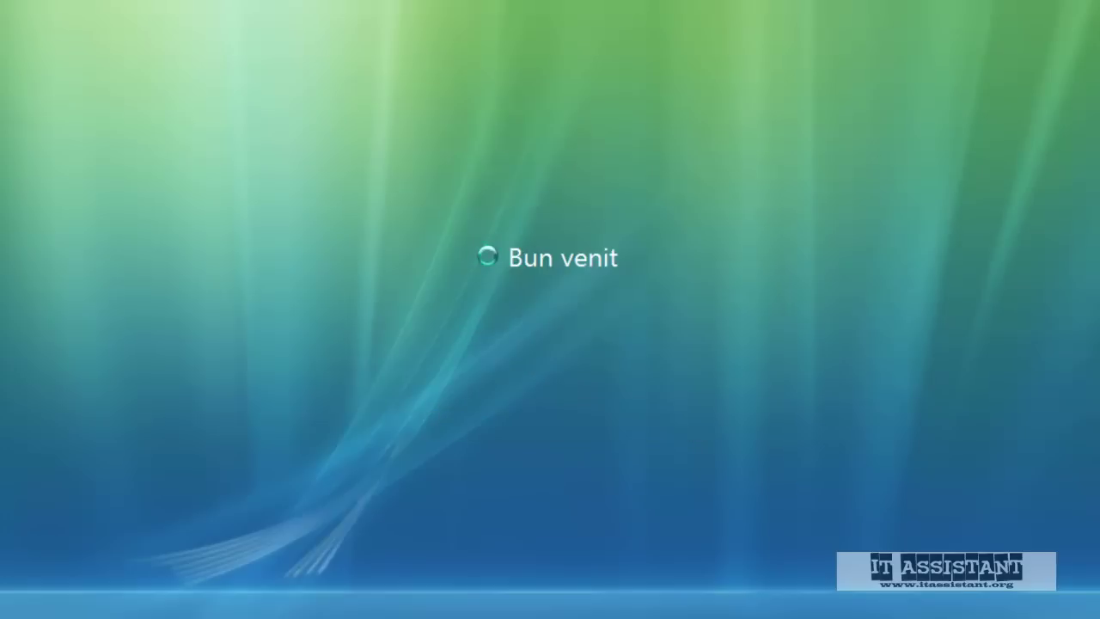